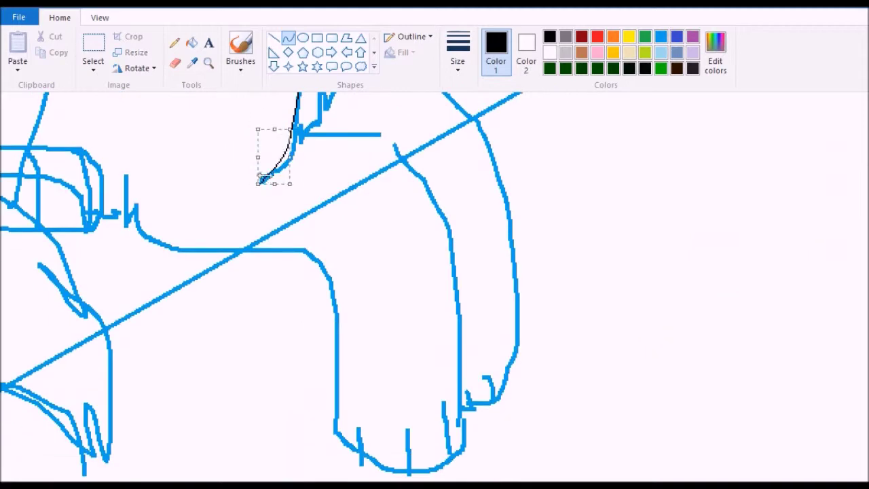
Trace the animal's near front leg and paw and its neck and chest fur with black curves over the blue sketch
{"action": "left_click_drag", "start_coordinate": [310, 254], "coordinate": [449, 473]}
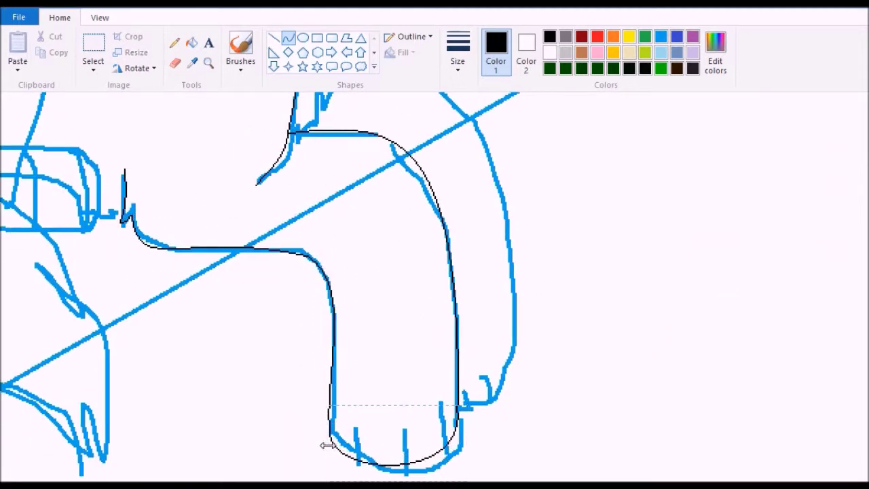
{"action": "scroll", "coordinate": [442, 337], "scroll_direction": "down", "scroll_amount": 3}
{"action": "scroll", "coordinate": [425, 264], "scroll_direction": "up", "scroll_amount": 4}
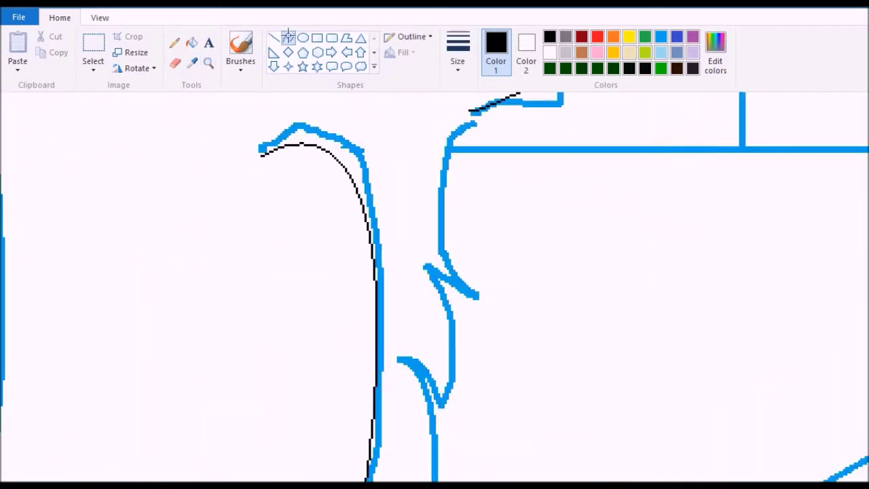
{"action": "left_click_drag", "start_coordinate": [469, 110], "coordinate": [486, 295]}
{"action": "left_click_drag", "start_coordinate": [475, 204], "coordinate": [388, 222]}
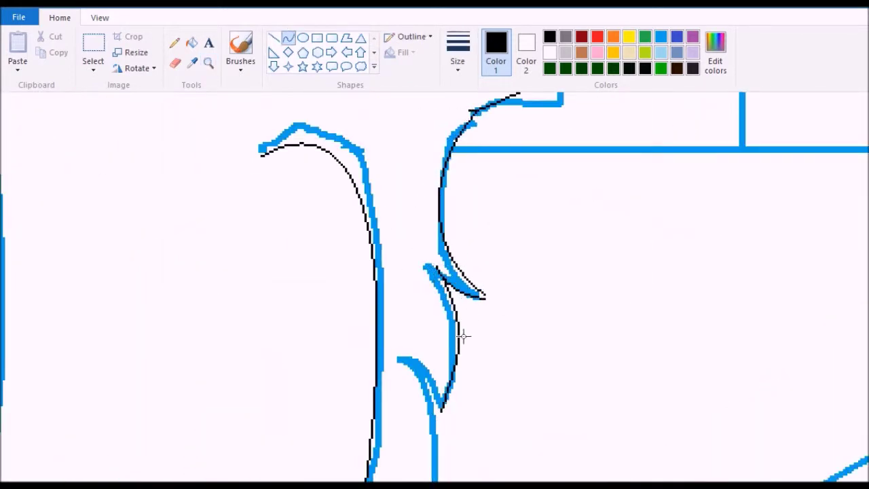
{"action": "scroll", "coordinate": [591, 276], "scroll_direction": "down", "scroll_amount": 3}
{"action": "left_click_drag", "start_coordinate": [440, 227], "coordinate": [435, 341]}
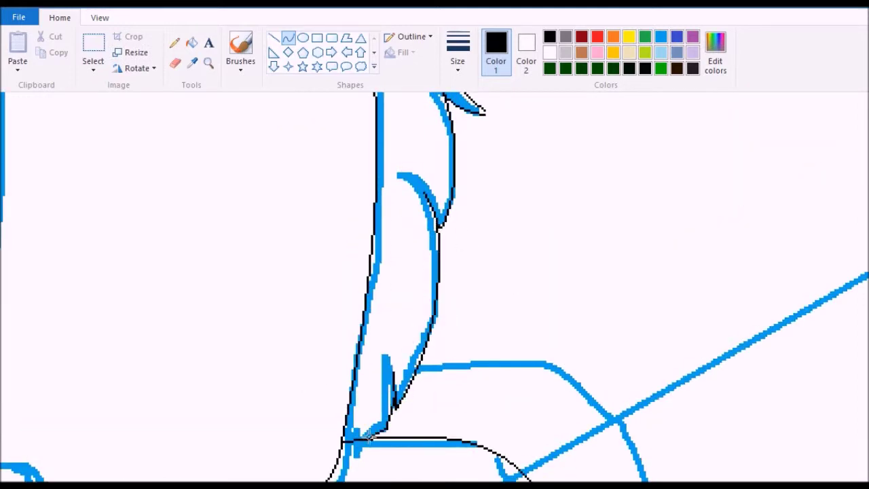
Trace the far front leg and the arched back with black curves over the blue sketch
{"action": "scroll", "coordinate": [372, 433], "scroll_direction": "down", "scroll_amount": 5}
{"action": "left_click_drag", "start_coordinate": [514, 242], "coordinate": [582, 446]}
{"action": "scroll", "coordinate": [611, 272], "scroll_direction": "down", "scroll_amount": 3}
{"action": "scroll", "coordinate": [692, 219], "scroll_direction": "down", "scroll_amount": 3}
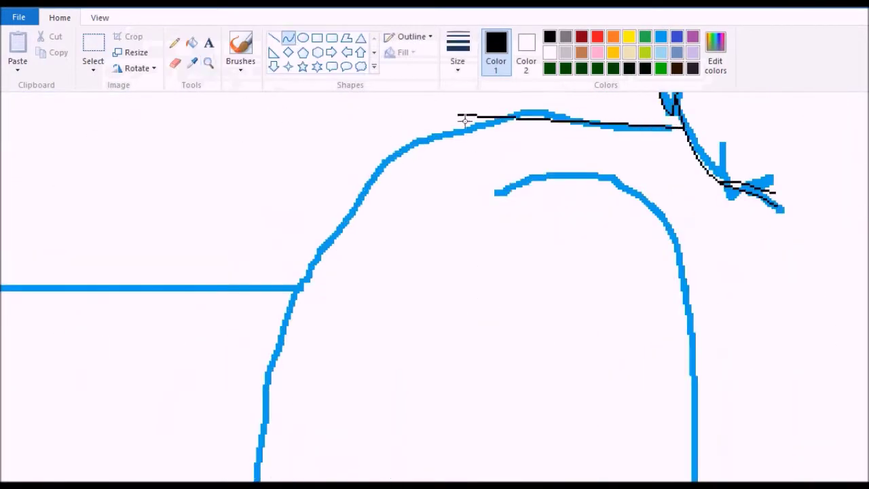
{"action": "mouse_move", "coordinate": [475, 119]}
{"action": "left_mouse_down"}
{"action": "mouse_move", "coordinate": [495, 110]}
{"action": "mouse_move", "coordinate": [319, 245]}
{"action": "left_mouse_up"}
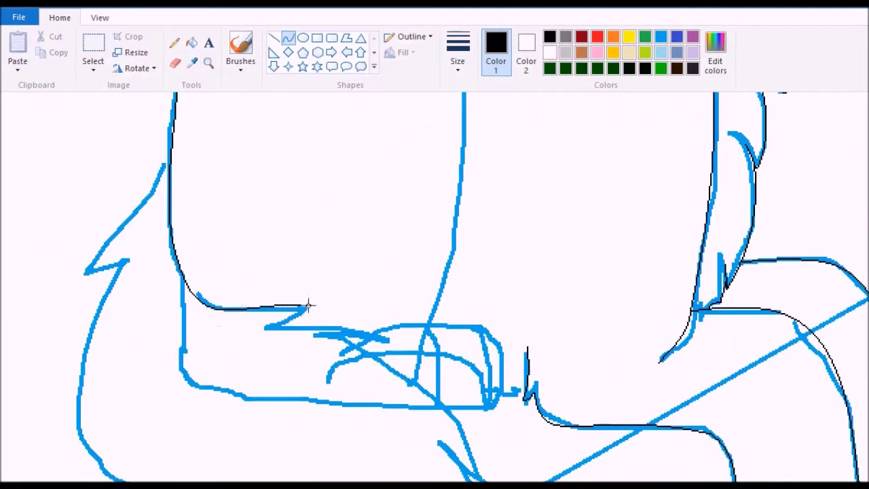
Trace the tail with its fur tufts and the inner line of the hind leg with black curves
{"action": "left_click", "coordinate": [209, 62]}
{"action": "left_click", "coordinate": [367, 259]}
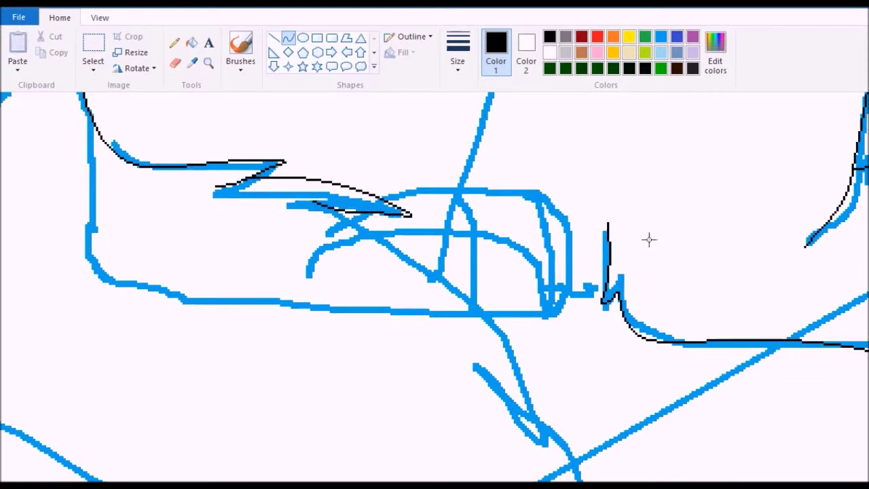
{"action": "left_click_drag", "start_coordinate": [570, 202], "coordinate": [495, 127]}
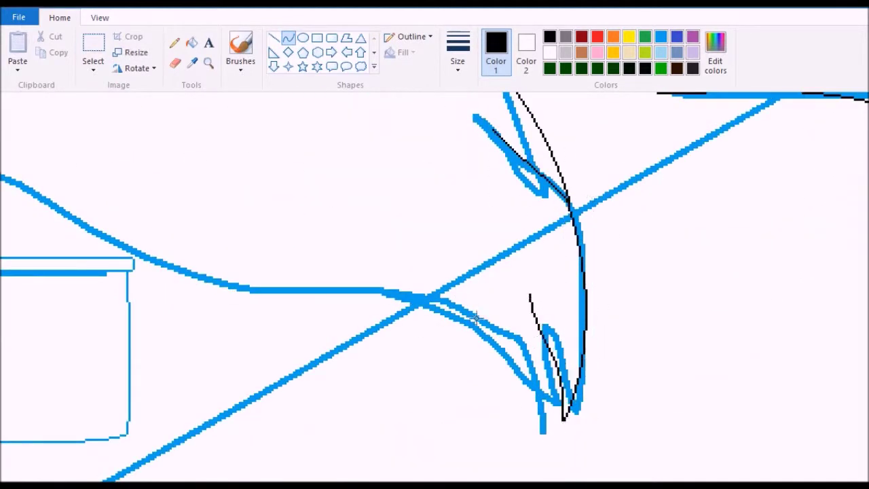
{"action": "left_click_drag", "start_coordinate": [476, 317], "coordinate": [337, 301]}
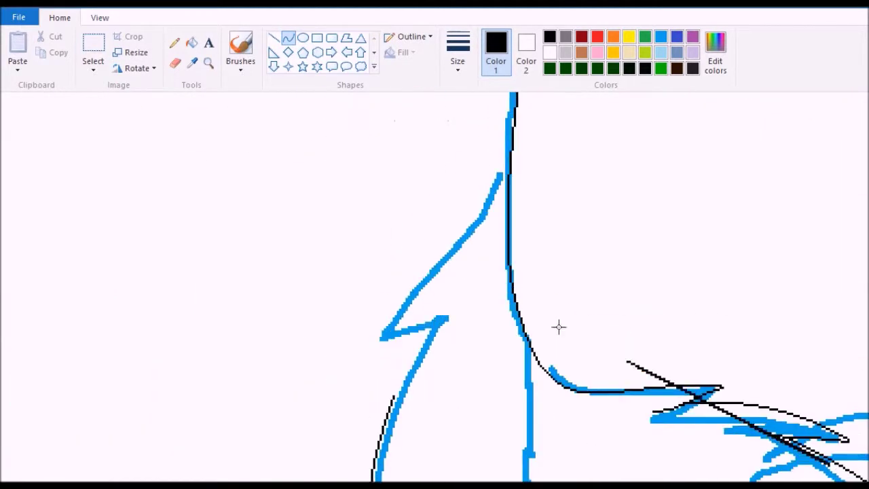
{"action": "left_click_drag", "start_coordinate": [503, 176], "coordinate": [372, 337]}
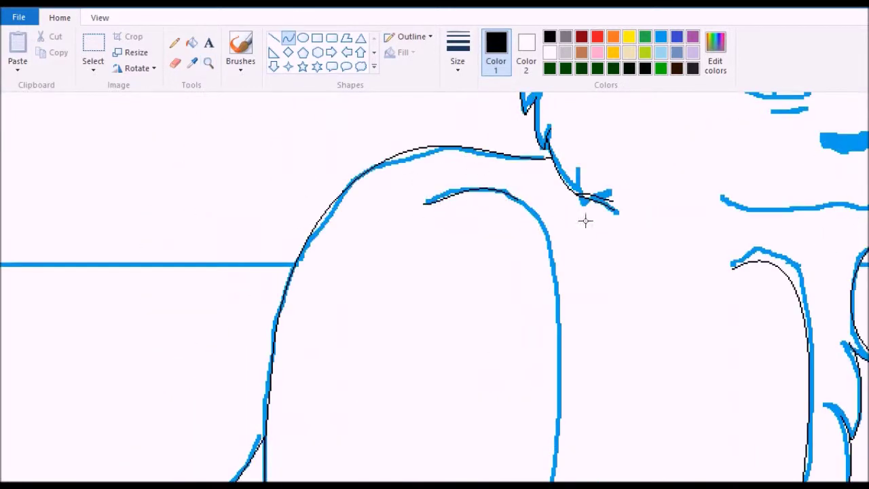
{"action": "left_click_drag", "start_coordinate": [547, 201], "coordinate": [572, 327]}
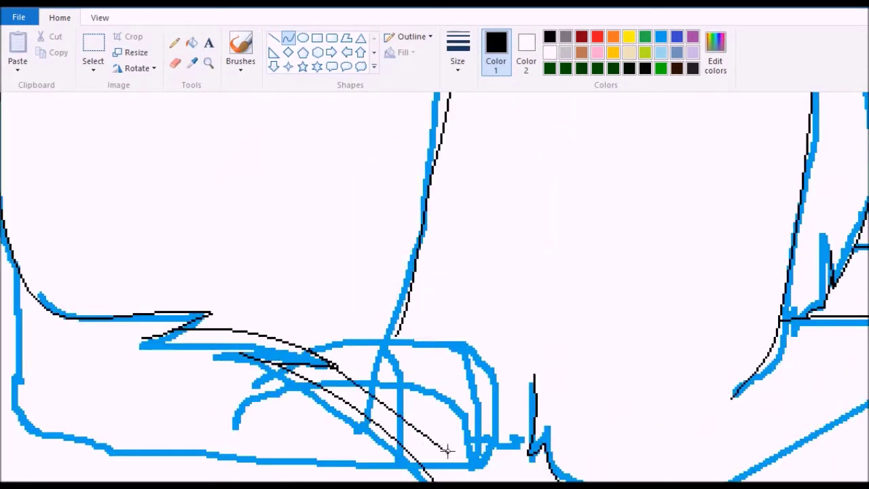
{"action": "left_click_drag", "start_coordinate": [446, 450], "coordinate": [427, 397]}
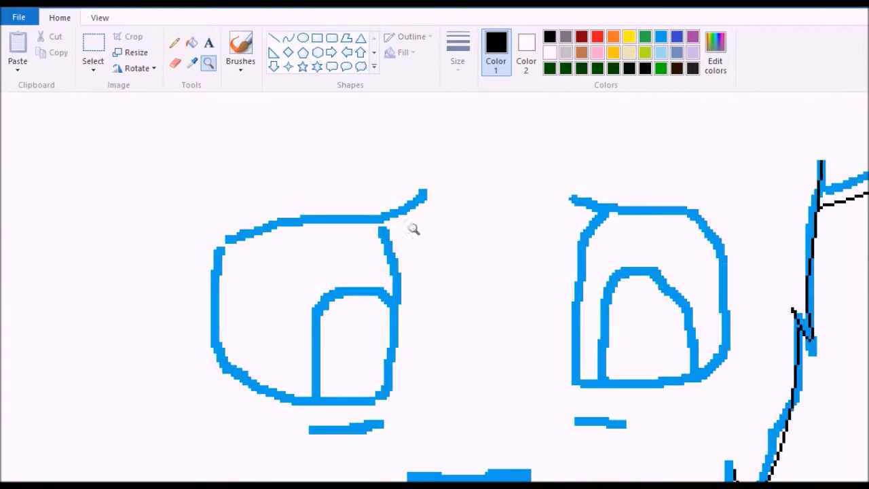
Trace the outlines, upper lids and lower creases of both eyes with black curves
{"action": "left_click_drag", "start_coordinate": [421, 191], "coordinate": [221, 241]}
{"action": "left_click_drag", "start_coordinate": [310, 196], "coordinate": [312, 216]}
{"action": "left_click_drag", "start_coordinate": [389, 216], "coordinate": [395, 376]}
{"action": "mouse_move", "coordinate": [221, 241]}
{"action": "left_mouse_down"}
{"action": "mouse_move", "coordinate": [382, 395]}
{"action": "mouse_move", "coordinate": [212, 393]}
{"action": "left_mouse_up"}
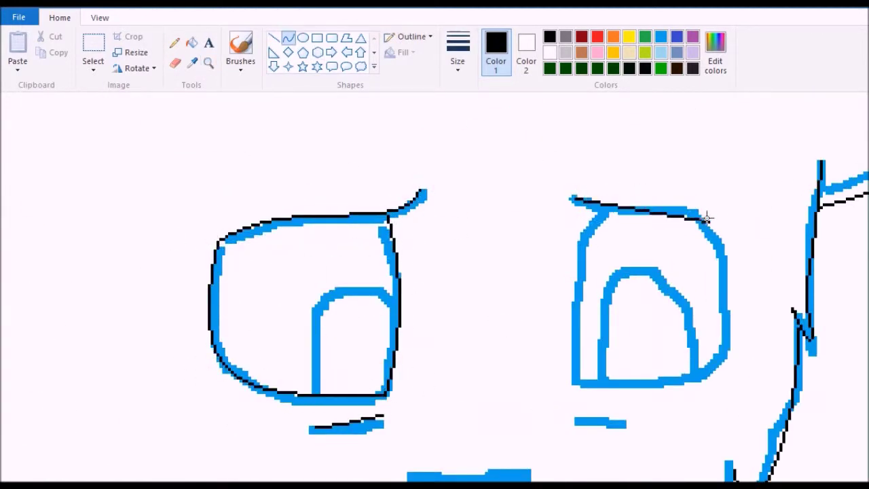
{"action": "left_click_drag", "start_coordinate": [576, 388], "coordinate": [774, 421]}
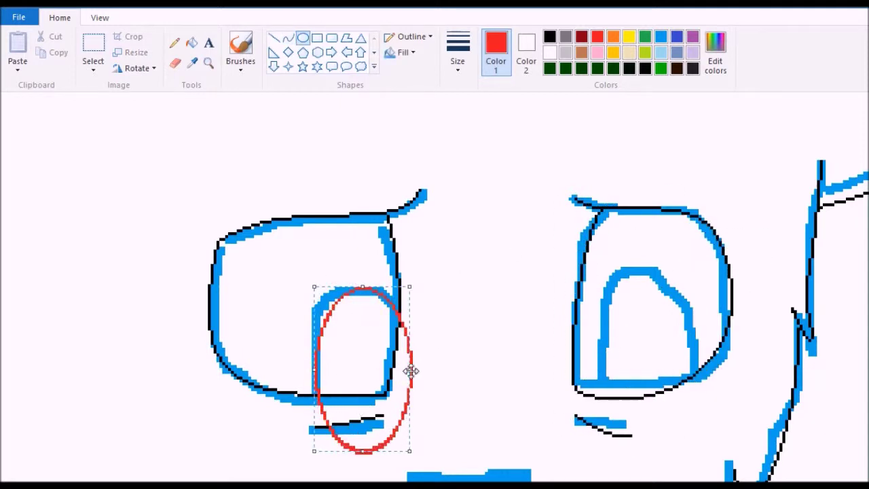
Draw a red ellipse over the second eye's iris and clean up the ellipse in the first eye
{"action": "left_click_drag", "start_coordinate": [596, 269], "coordinate": [692, 436]}
{"action": "left_click", "coordinate": [175, 62]}
{"action": "left_click_drag", "start_coordinate": [319, 299], "coordinate": [369, 349]}
Switch back to black curves and trace the animal's nose and mouth
{"action": "left_click", "coordinate": [550, 36]}
{"action": "left_click", "coordinate": [289, 37]}
{"action": "scroll", "coordinate": [389, 200], "scroll_direction": "down", "scroll_amount": 5}
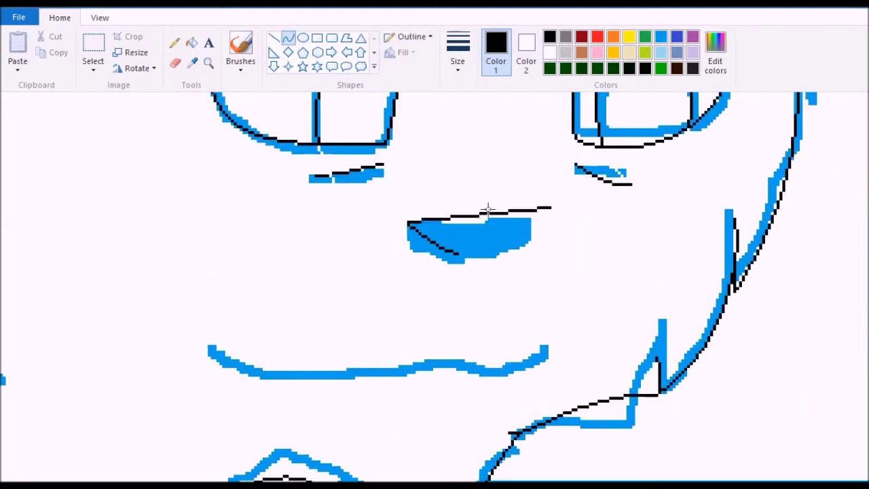
{"action": "mouse_move", "coordinate": [197, 331]}
{"action": "left_mouse_down"}
{"action": "mouse_move", "coordinate": [328, 384]}
{"action": "mouse_move", "coordinate": [490, 369]}
{"action": "left_mouse_up"}
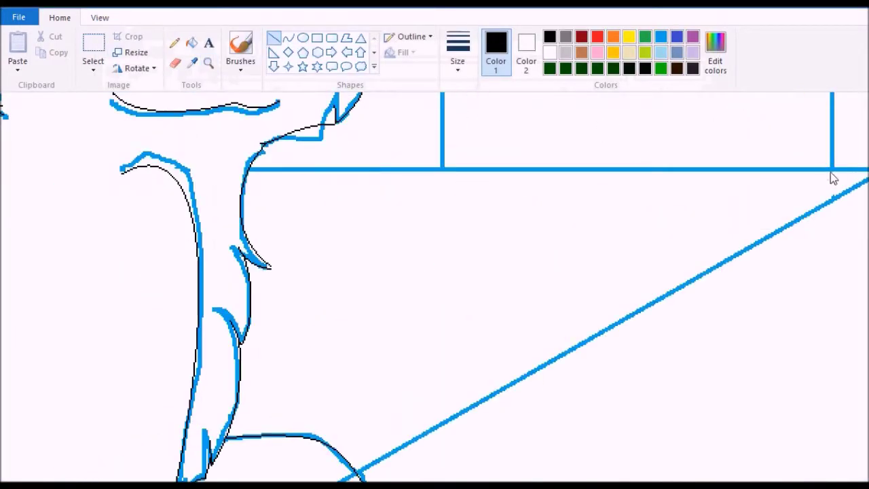
Trace the diagonal rooftop edge and the body outline of the jar in black
{"action": "mouse_move", "coordinate": [416, 388]}
{"action": "left_mouse_down"}
{"action": "mouse_move", "coordinate": [669, 242]}
{"action": "mouse_move", "coordinate": [811, 112]}
{"action": "left_mouse_up"}
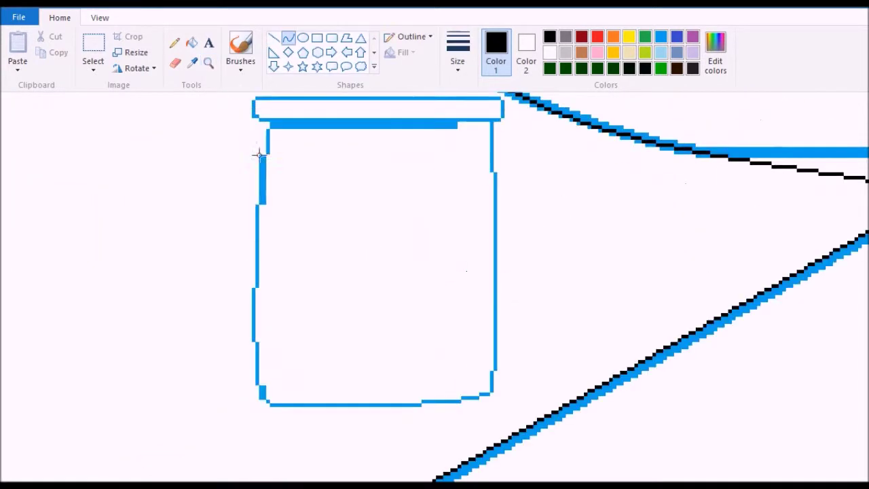
{"action": "left_click_drag", "start_coordinate": [265, 126], "coordinate": [313, 406]}
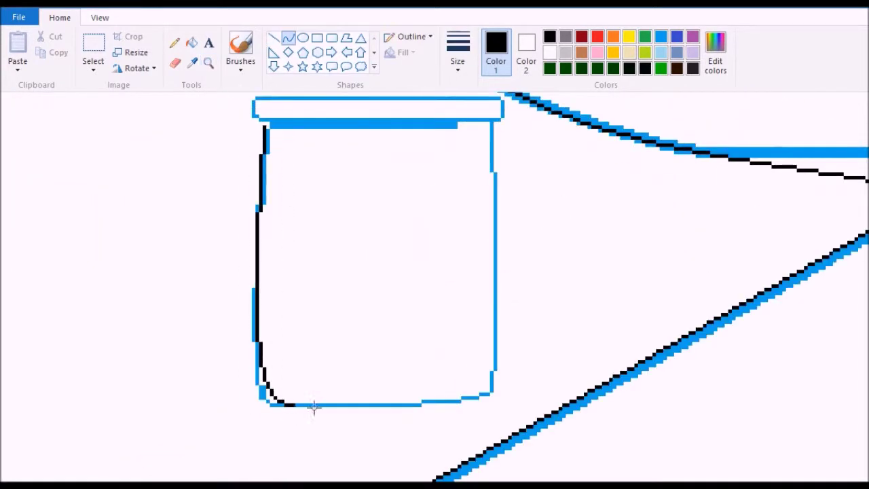
{"action": "left_click_drag", "start_coordinate": [494, 121], "coordinate": [494, 392]}
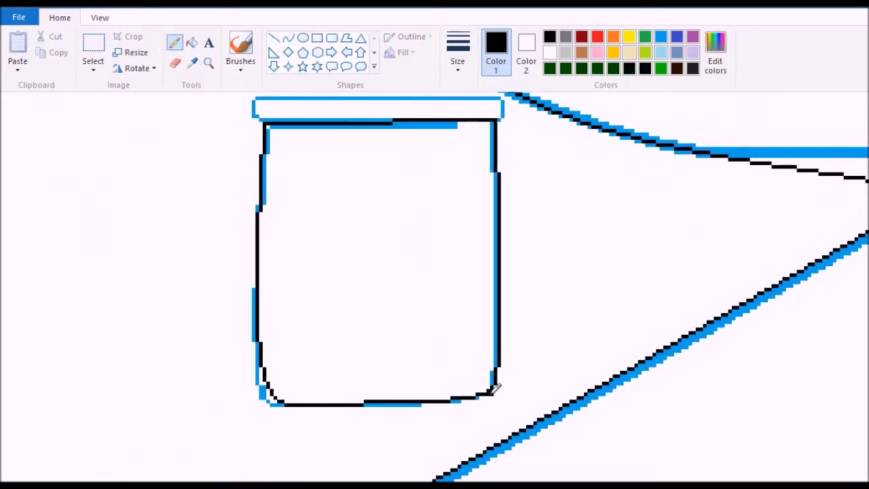
{"action": "scroll", "coordinate": [496, 387], "scroll_direction": "up", "scroll_amount": 3}
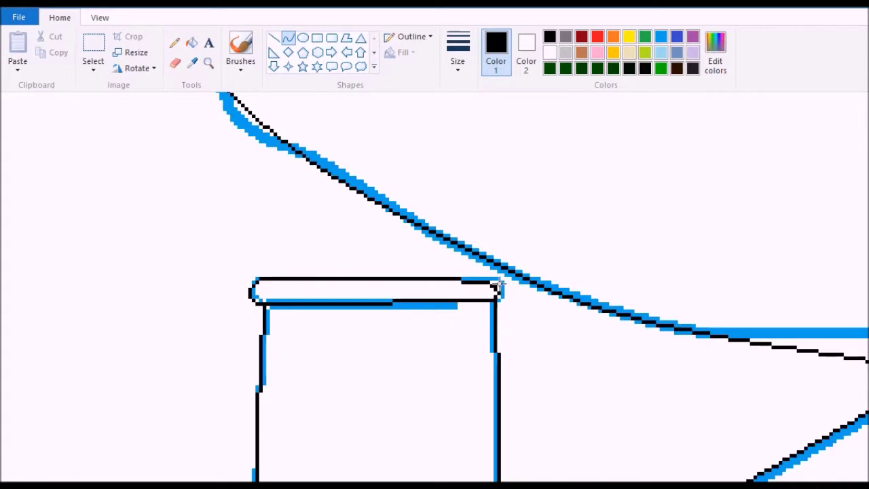
Draw two horizontal black lines across the jar to form its label band
{"action": "scroll", "coordinate": [498, 286], "scroll_direction": "down", "scroll_amount": 3}
{"action": "left_click_drag", "start_coordinate": [498, 198], "coordinate": [260, 203]}
{"action": "left_click_drag", "start_coordinate": [484, 319], "coordinate": [258, 321]}
{"action": "left_click_drag", "start_coordinate": [491, 329], "coordinate": [267, 333]}
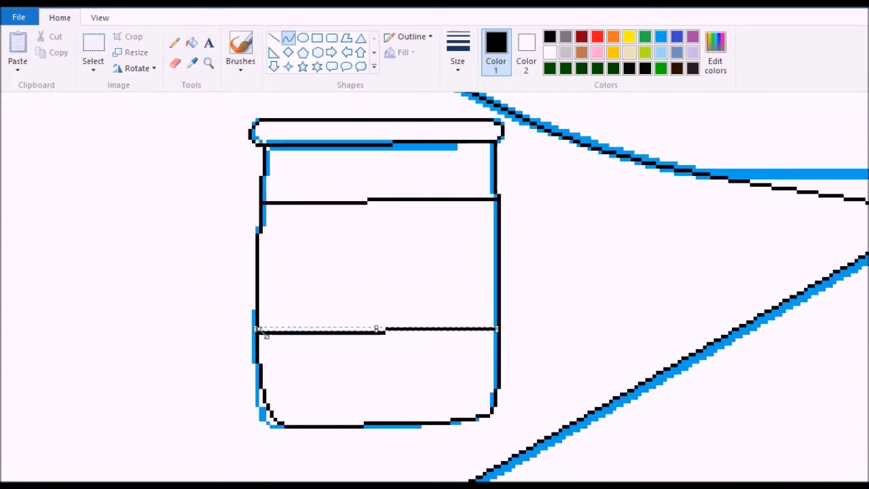
Trace the horizontal rooftop edge on both sides of the animal with straight black lines
{"action": "scroll", "coordinate": [268, 332], "scroll_direction": "down", "scroll_amount": 3}
{"action": "scroll", "coordinate": [136, 203], "scroll_direction": "up", "scroll_amount": 3}
{"action": "left_click", "coordinate": [274, 37]}
{"action": "mouse_move", "coordinate": [862, 227]}
{"action": "left_mouse_down"}
{"action": "mouse_move", "coordinate": [9, 228]}
{"action": "mouse_move", "coordinate": [84, 226]}
{"action": "left_mouse_up"}
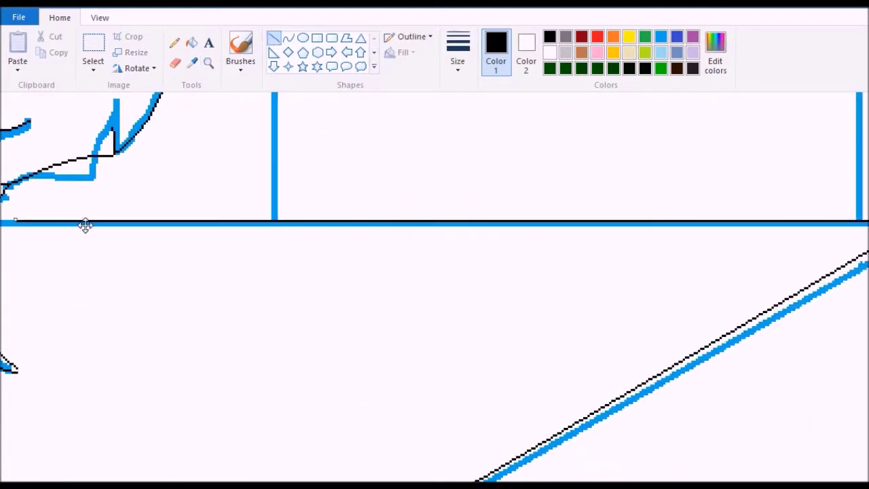
{"action": "scroll", "coordinate": [213, 200], "scroll_direction": "left", "scroll_amount": 3}
{"action": "scroll", "coordinate": [345, 332], "scroll_direction": "right", "scroll_amount": 8}
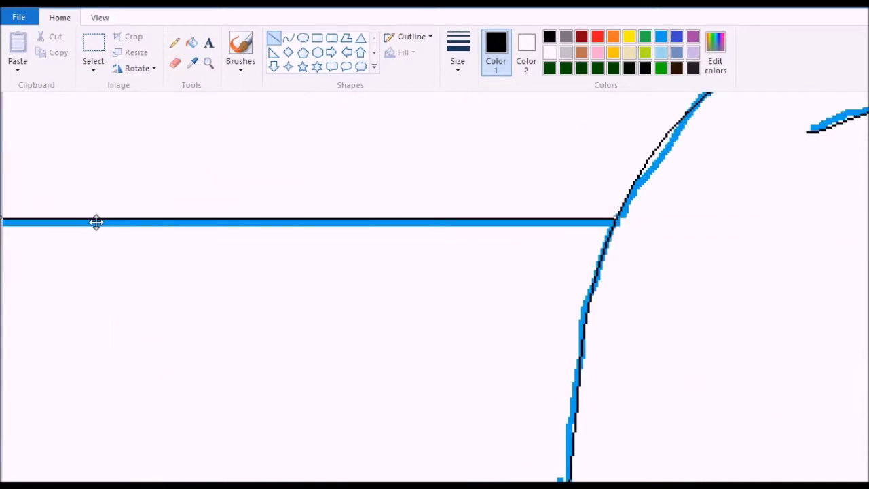
Undo the last line and trace the vertical edges beside the rooftop in black
{"action": "key", "text": "ctrl+z"}
{"action": "scroll", "coordinate": [566, 320], "scroll_direction": "left", "scroll_amount": 3}
{"action": "left_click_drag", "start_coordinate": [450, 223], "coordinate": [463, 456]}
{"action": "scroll", "coordinate": [463, 455], "scroll_direction": "down", "scroll_amount": 3}
{"action": "left_click_drag", "start_coordinate": [303, 426], "coordinate": [296, 475]}
{"action": "scroll", "coordinate": [297, 408], "scroll_direction": "up", "scroll_amount": 3}
Trace the top edge of the tallest building with a straight black line
{"action": "left_click", "coordinate": [209, 62]}
{"action": "right_click", "coordinate": [406, 233]}
{"action": "left_click", "coordinate": [303, 190]}
{"action": "scroll", "coordinate": [434, 285], "scroll_direction": "down", "scroll_amount": 2}
{"action": "left_click", "coordinate": [274, 37]}
{"action": "left_click_drag", "start_coordinate": [307, 184], "coordinate": [850, 184]}
Trace the tallest building's side edges and the roofline of the low building behind the ear in black
{"action": "scroll", "coordinate": [669, 294], "scroll_direction": "right", "scroll_amount": 5}
{"action": "scroll", "coordinate": [803, 344], "scroll_direction": "down", "scroll_amount": 6}
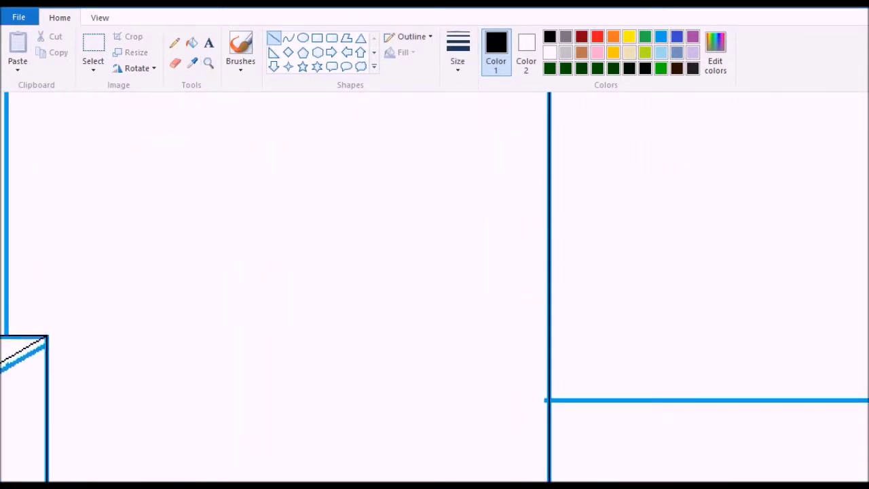
{"action": "scroll", "coordinate": [452, 291], "scroll_direction": "up", "scroll_amount": 5}
{"action": "scroll", "coordinate": [452, 292], "scroll_direction": "down", "scroll_amount": 6}
{"action": "scroll", "coordinate": [452, 246], "scroll_direction": "up", "scroll_amount": 5}
{"action": "scroll", "coordinate": [255, 288], "scroll_direction": "up", "scroll_amount": 1}
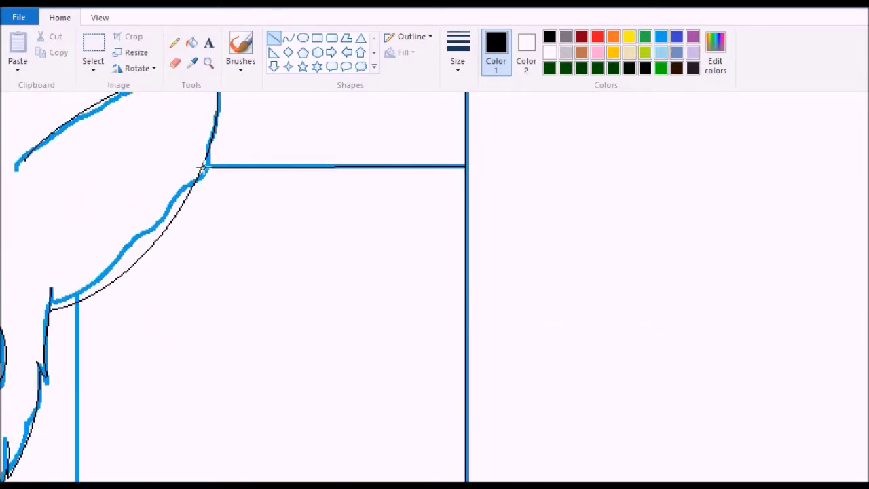
Trace the stepped building's main block and upper tiers with black rectangles
{"action": "scroll", "coordinate": [255, 287], "scroll_direction": "down", "scroll_amount": 4}
{"action": "left_click", "coordinate": [208, 62]}
{"action": "right_click", "coordinate": [46, 258]}
{"action": "left_click", "coordinate": [699, 306]}
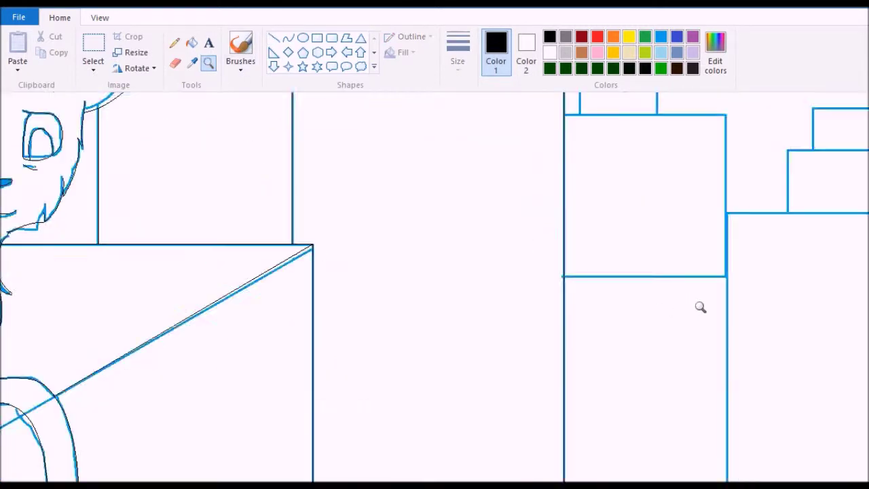
{"action": "right_click", "coordinate": [698, 306]}
{"action": "scroll", "coordinate": [691, 238], "scroll_direction": "up", "scroll_amount": 4}
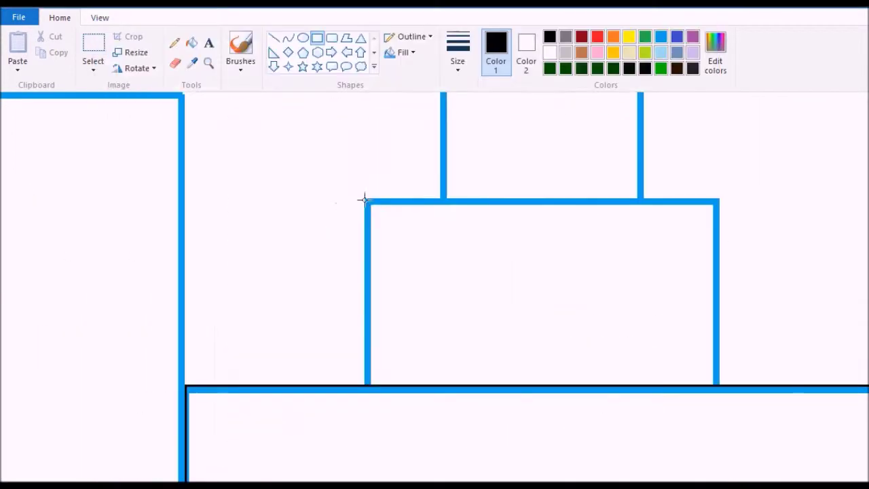
{"action": "scroll", "coordinate": [373, 312], "scroll_direction": "up", "scroll_amount": 3}
Trace the antenna building with its rooftop box and mast using straight black lines
{"action": "scroll", "coordinate": [373, 311], "scroll_direction": "up", "scroll_amount": 5}
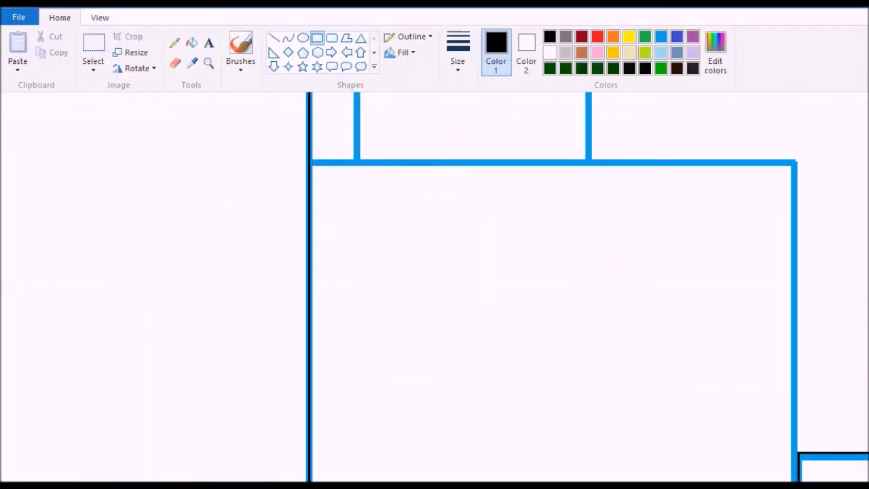
{"action": "scroll", "coordinate": [403, 318], "scroll_direction": "up", "scroll_amount": 2}
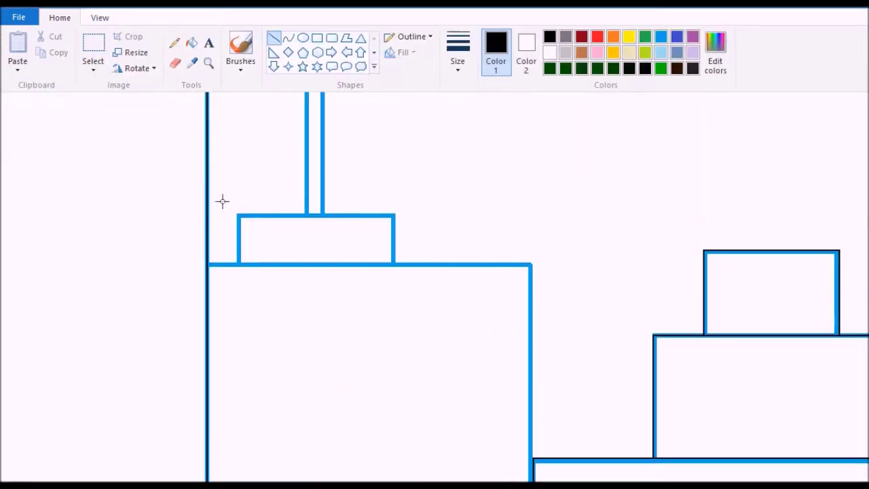
{"action": "scroll", "coordinate": [330, 242], "scroll_direction": "up", "scroll_amount": 3}
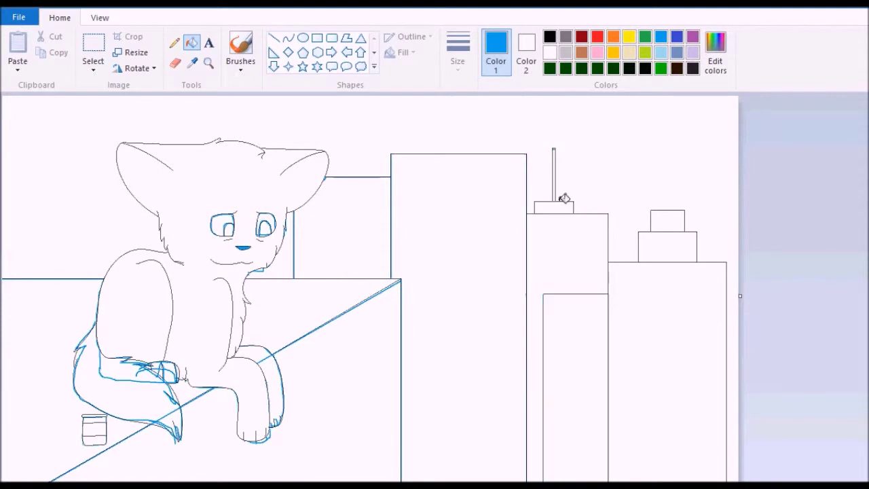
Remove the leftover blue sketch lines around the rooftop, legs, tail and jar, leaving the black line art
{"action": "left_click", "coordinate": [283, 299]}
{"action": "key", "text": "ctrl+z"}
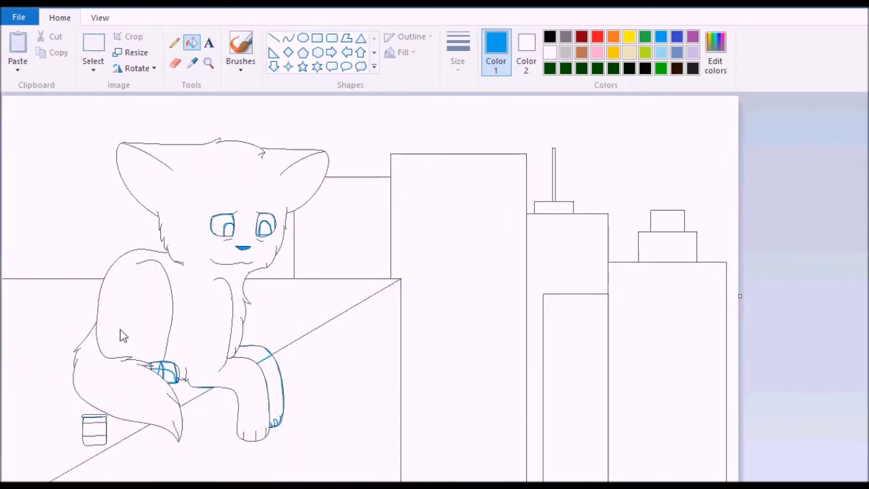
{"action": "left_click", "coordinate": [209, 62]}
{"action": "left_click", "coordinate": [120, 333]}
{"action": "left_click", "coordinate": [174, 42]}
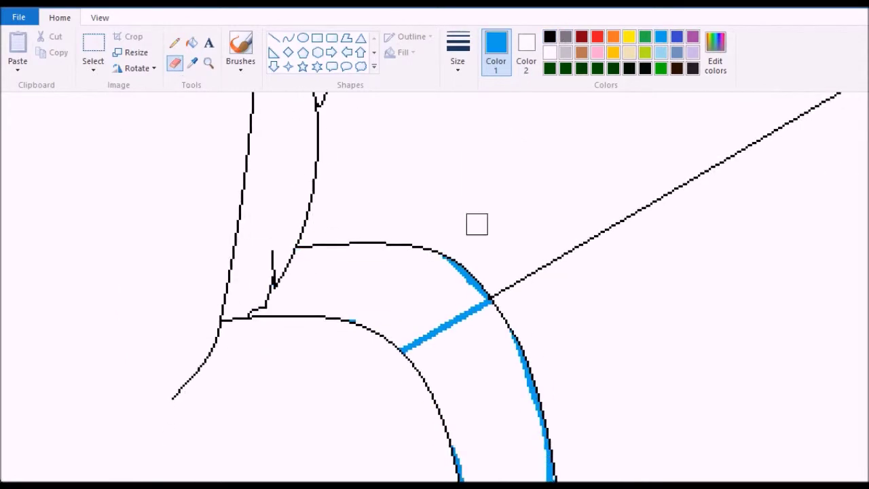
{"action": "key", "text": "ctrl+z"}
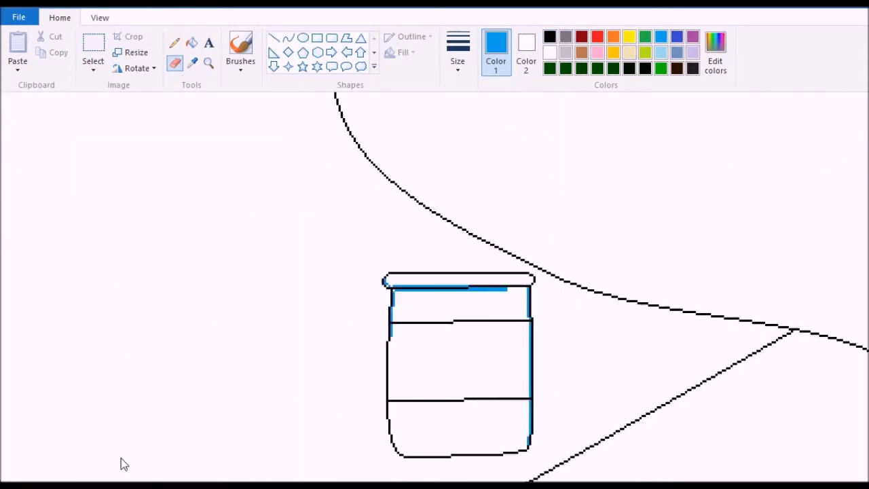
{"action": "scroll", "coordinate": [120, 461], "scroll_direction": "right", "scroll_amount": 3}
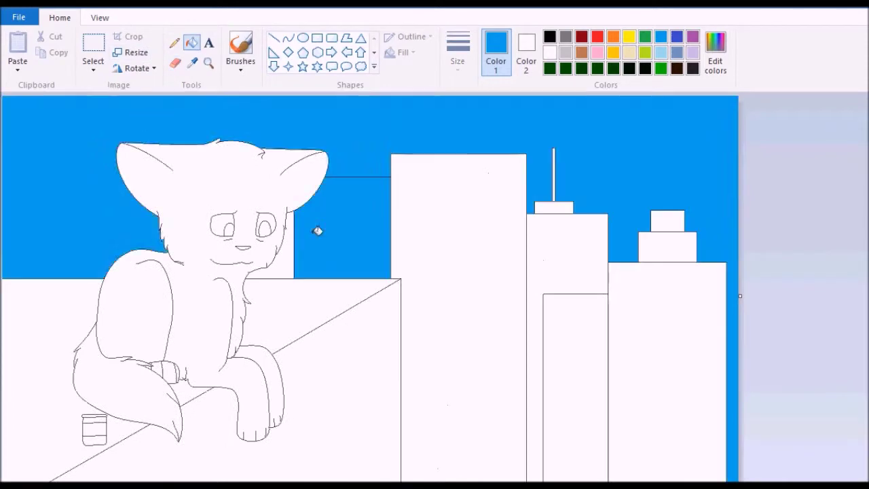
{"action": "left_click", "coordinate": [191, 392]}
{"action": "left_click", "coordinate": [191, 392]}
{"action": "left_click", "coordinate": [104, 415]}
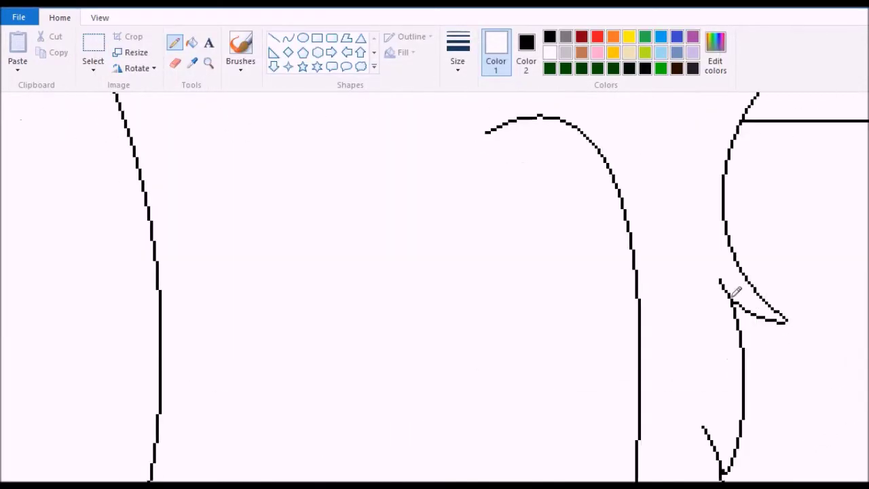
Inspect the cleaned line art along the legs, chest, cheek fur, tail and jar for leftover marks
{"action": "scroll", "coordinate": [668, 267], "scroll_direction": "down", "scroll_amount": 5}
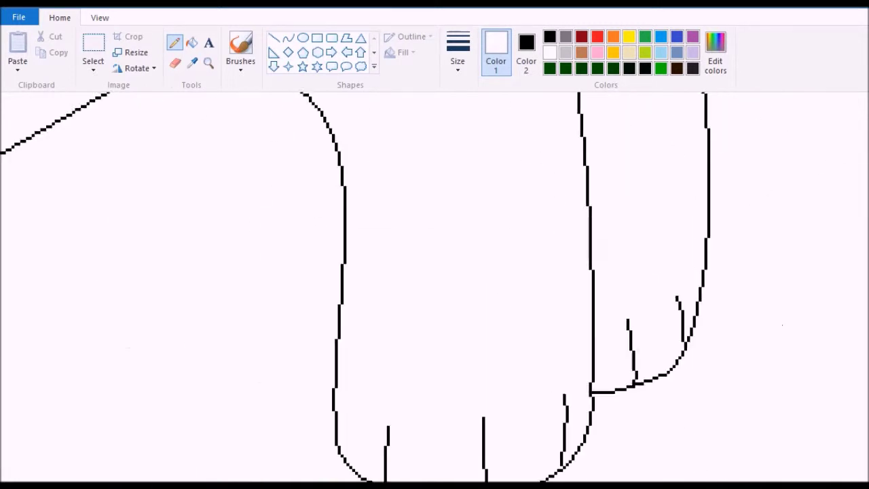
{"action": "scroll", "coordinate": [492, 405], "scroll_direction": "down", "scroll_amount": 2}
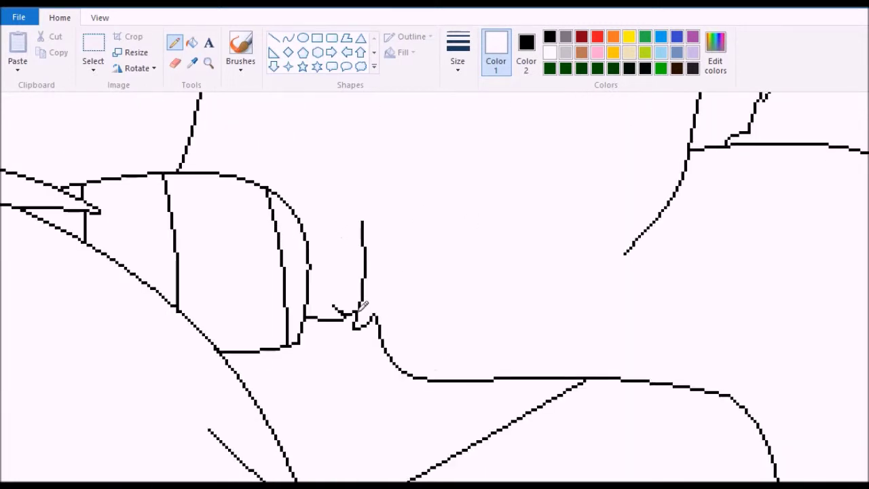
{"action": "scroll", "coordinate": [664, 176], "scroll_direction": "left", "scroll_amount": 5}
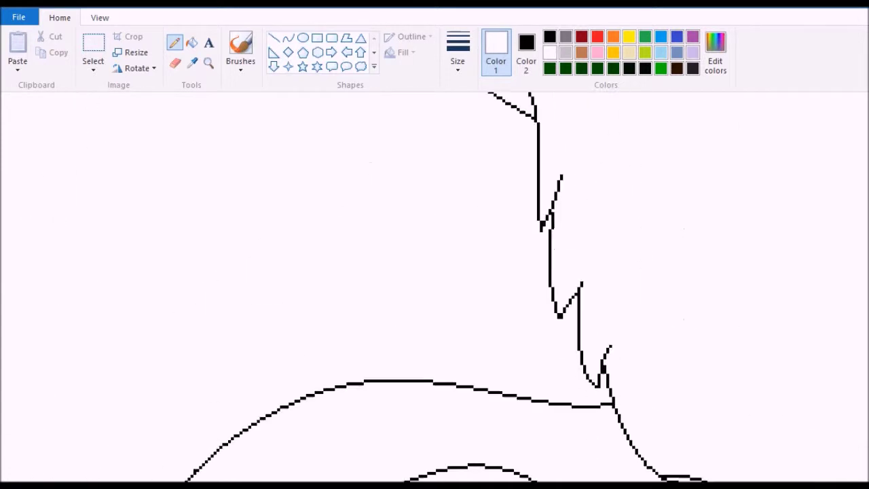
{"action": "scroll", "coordinate": [601, 231], "scroll_direction": "down", "scroll_amount": 3}
{"action": "scroll", "coordinate": [606, 373], "scroll_direction": "up", "scroll_amount": 3}
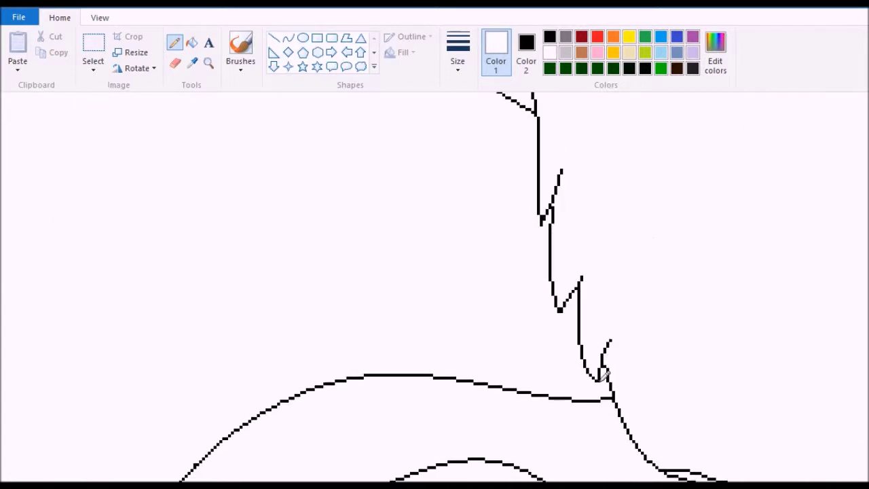
{"action": "scroll", "coordinate": [565, 234], "scroll_direction": "up", "scroll_amount": 5}
{"action": "scroll", "coordinate": [552, 434], "scroll_direction": "down", "scroll_amount": 10}
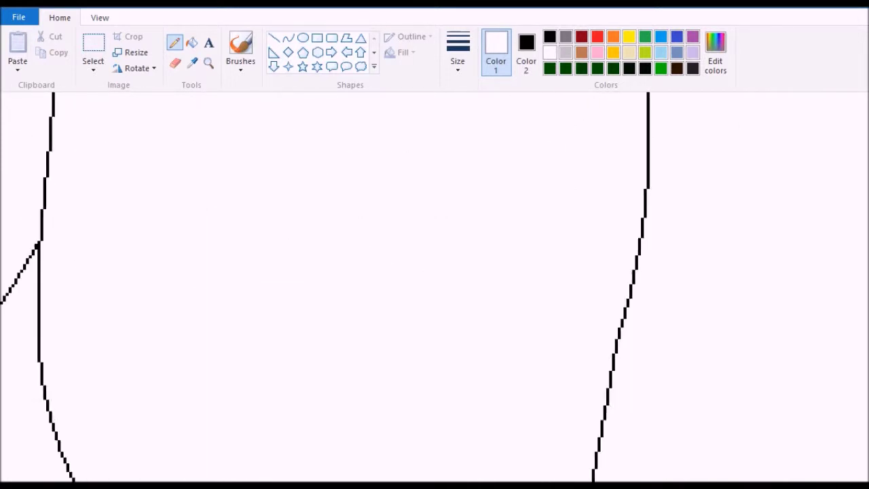
{"action": "scroll", "coordinate": [648, 334], "scroll_direction": "up", "scroll_amount": 5}
{"action": "scroll", "coordinate": [477, 348], "scroll_direction": "down", "scroll_amount": 10}
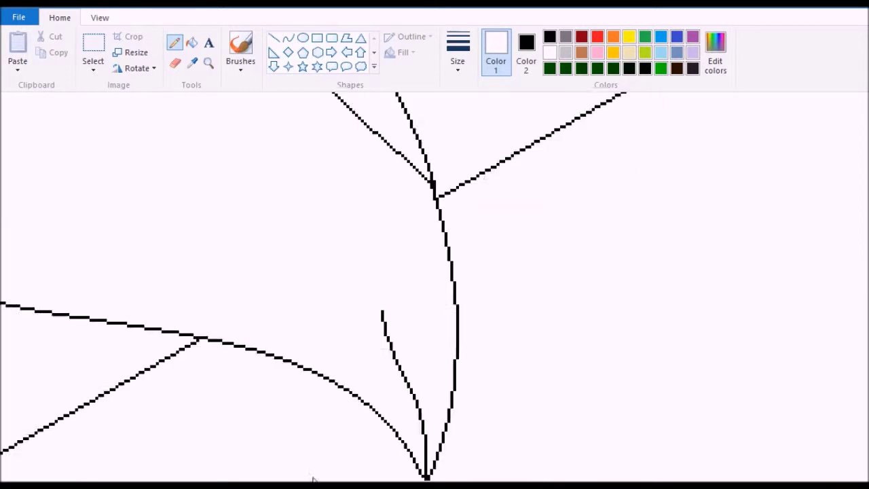
{"action": "scroll", "coordinate": [655, 383], "scroll_direction": "up", "scroll_amount": 5}
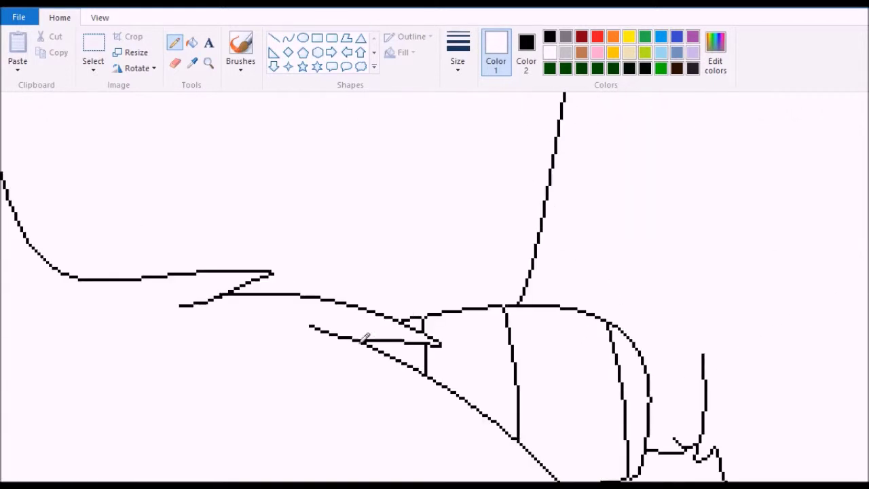
{"action": "scroll", "coordinate": [636, 359], "scroll_direction": "down", "scroll_amount": 5}
{"action": "scroll", "coordinate": [509, 159], "scroll_direction": "down", "scroll_amount": 5}
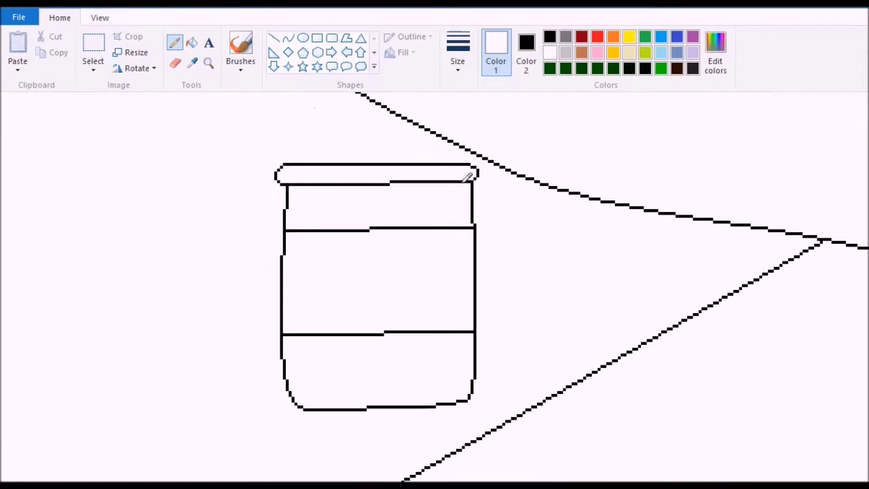
Redraw the body line running down to the tail and the belly line behind the front leg with black curves
{"action": "left_click", "coordinate": [357, 358]}
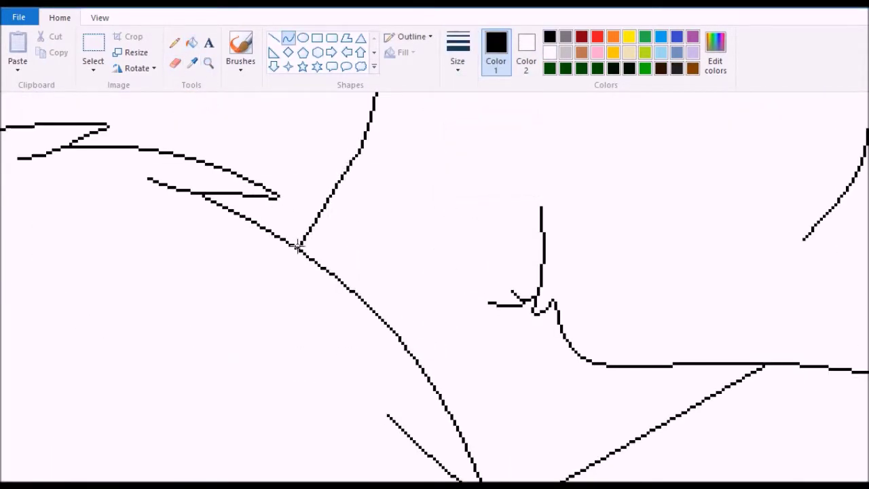
{"action": "left_click_drag", "start_coordinate": [293, 245], "coordinate": [325, 224]}
{"action": "left_click_drag", "start_coordinate": [498, 306], "coordinate": [335, 277]}
{"action": "left_click", "coordinate": [175, 42]}
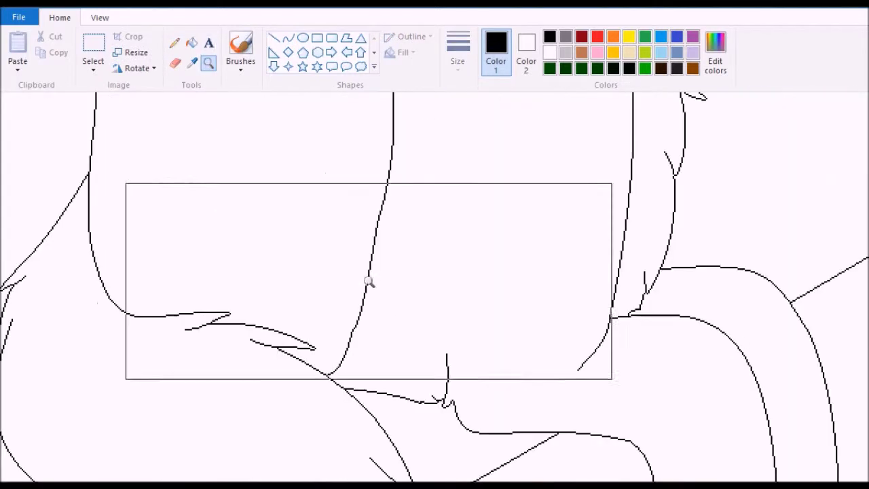
{"action": "left_click_drag", "start_coordinate": [347, 277], "coordinate": [347, 308]}
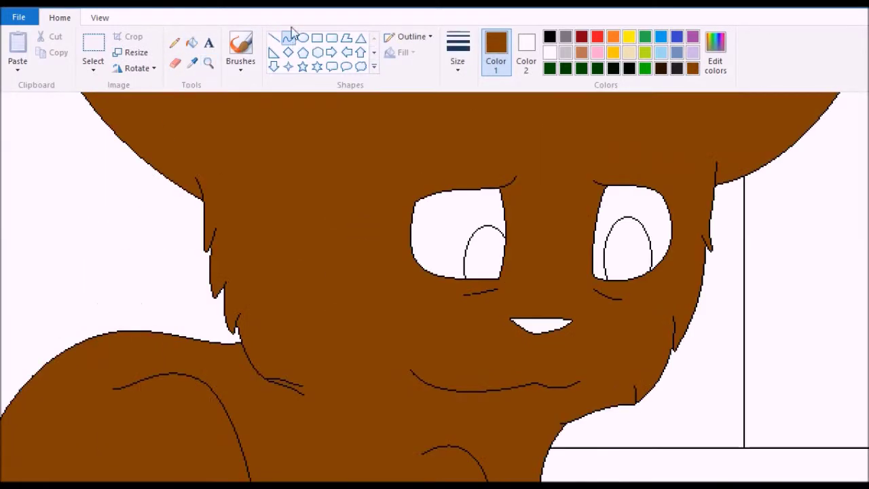
Choose a dark brown and outline the marking over the nose, around the muzzle and down to the chest with curves
{"action": "left_click", "coordinate": [715, 51]}
{"action": "left_click", "coordinate": [636, 281]}
{"action": "left_click", "coordinate": [355, 358]}
{"action": "left_click_drag", "start_coordinate": [492, 318], "coordinate": [587, 319]}
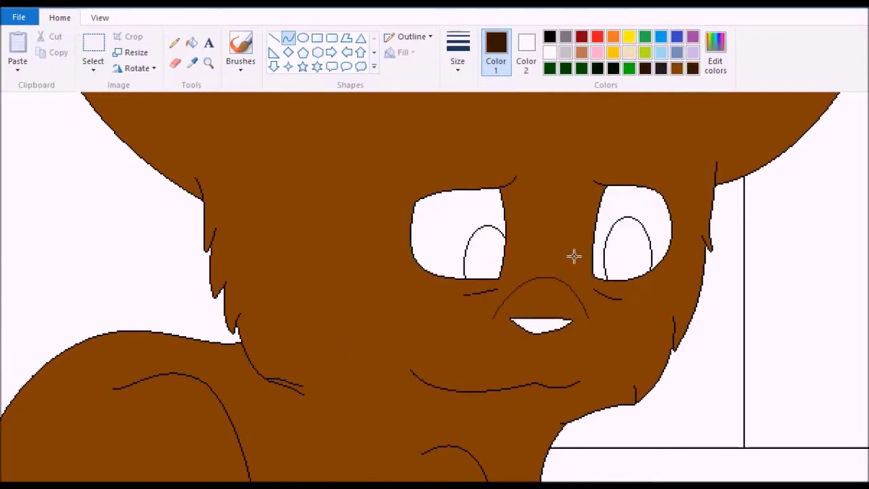
{"action": "left_click_drag", "start_coordinate": [307, 342], "coordinate": [434, 448]}
{"action": "left_click_drag", "start_coordinate": [434, 448], "coordinate": [314, 418]}
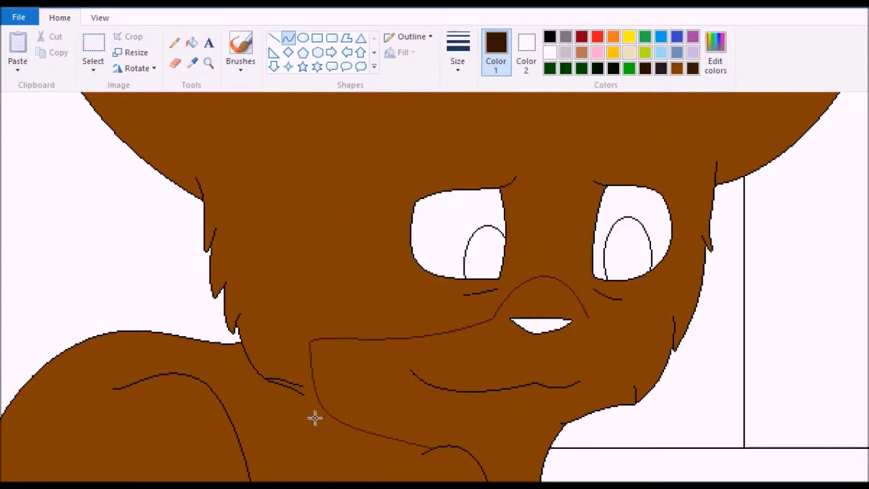
Fill the outlined muzzle and chest marking with dark brown
{"action": "left_click", "coordinate": [209, 63]}
{"action": "left_click", "coordinate": [358, 290]}
{"action": "left_click", "coordinate": [192, 42]}
{"action": "left_click", "coordinate": [326, 224]}
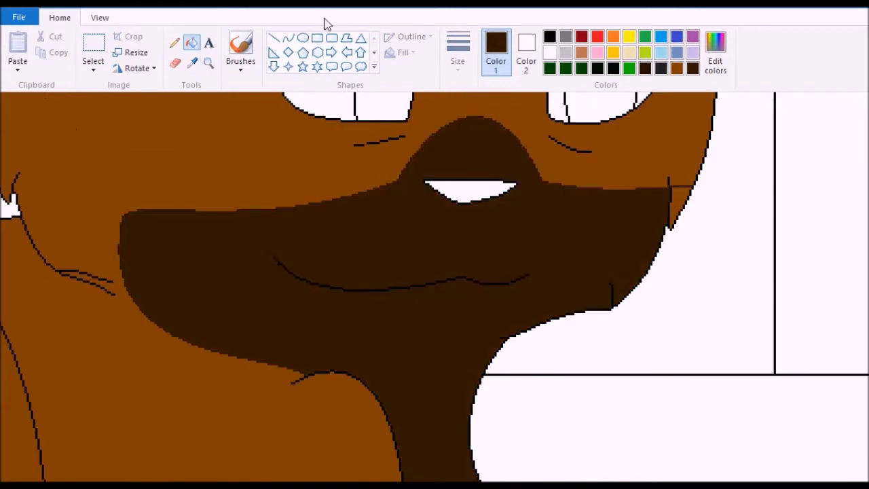
Narrow the muzzle marking on the cheek with a new curved edge and fill the cut-off part with the body brown
{"action": "left_click", "coordinate": [192, 42]}
{"action": "left_click", "coordinate": [139, 258]}
{"action": "left_click", "coordinate": [288, 37]}
{"action": "left_click_drag", "start_coordinate": [220, 210], "coordinate": [238, 357]}
{"action": "left_click_drag", "start_coordinate": [204, 285], "coordinate": [166, 335]}
{"action": "left_click", "coordinate": [193, 42]}
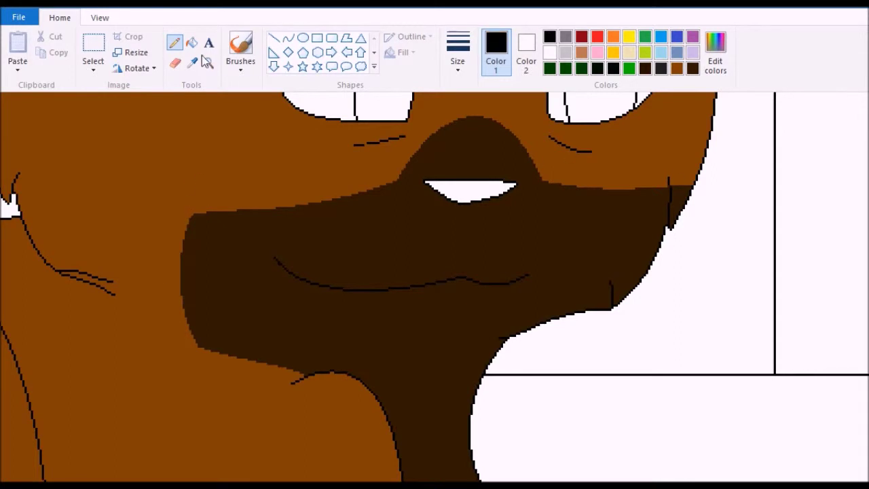
Sample the muzzle's dark brown and colour the belly strip between the tail and the front leg with it
{"action": "left_click", "coordinate": [193, 62]}
{"action": "left_click", "coordinate": [275, 263]}
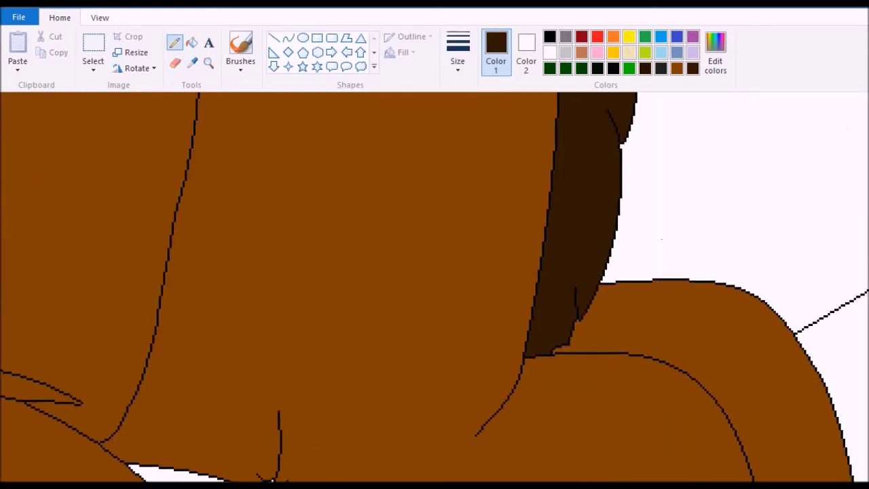
{"action": "left_click", "coordinate": [190, 364]}
{"action": "left_click", "coordinate": [288, 37]}
Choose an orange and colour the animal's left ear with it, bounded by a curved edge
{"action": "left_click", "coordinate": [714, 51]}
{"action": "left_click", "coordinate": [360, 227]}
{"action": "left_click", "coordinate": [355, 357]}
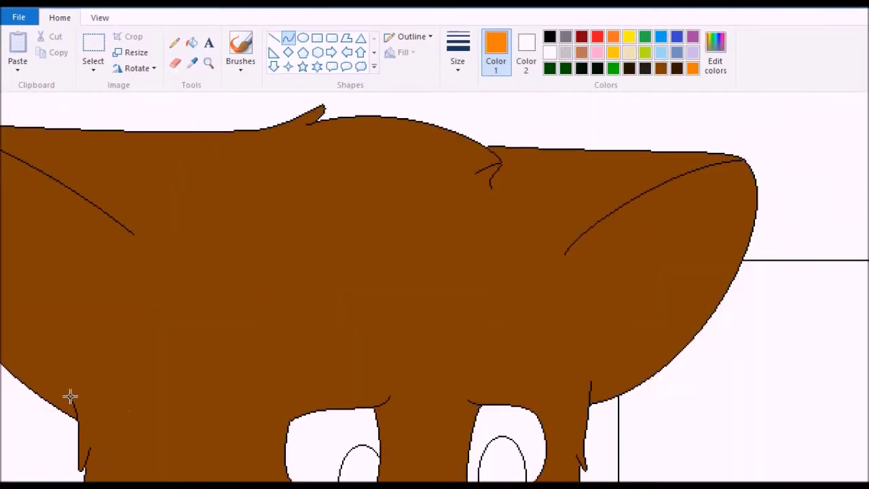
{"action": "left_click_drag", "start_coordinate": [160, 247], "coordinate": [135, 235]}
{"action": "left_click", "coordinate": [191, 42]}
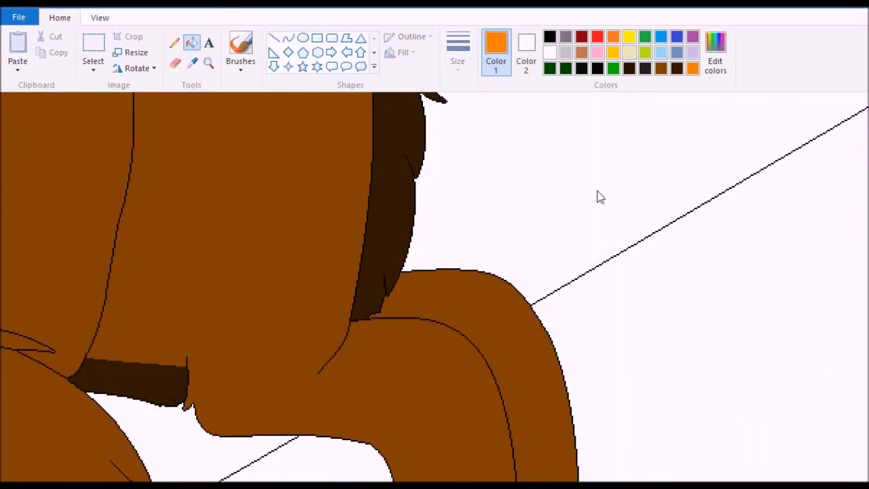
Outline a curved patch on the front leg beside the dark chest and fill it with orange
{"action": "left_click_drag", "start_coordinate": [350, 225], "coordinate": [212, 220]}
{"action": "left_click", "coordinate": [191, 42]}
{"action": "left_click", "coordinate": [333, 278]}
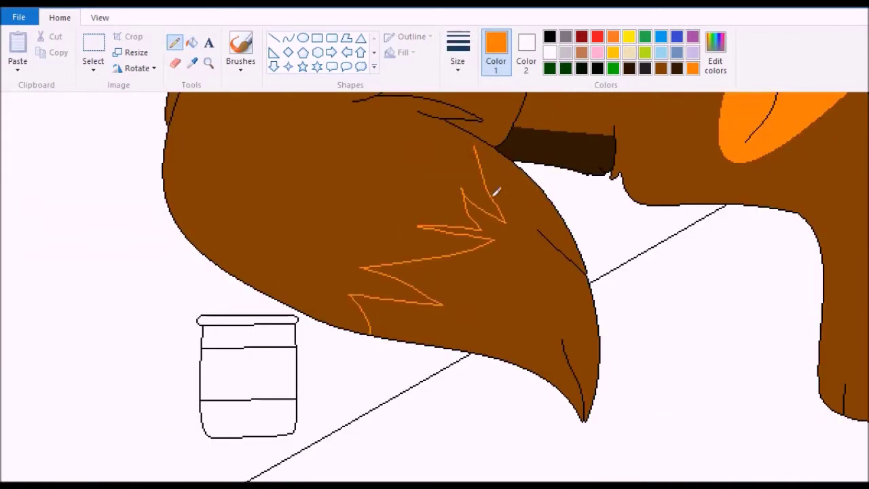
Fill the tail tip below its jagged outline with orange
{"action": "left_click", "coordinate": [191, 42]}
{"action": "left_click", "coordinate": [509, 177]}
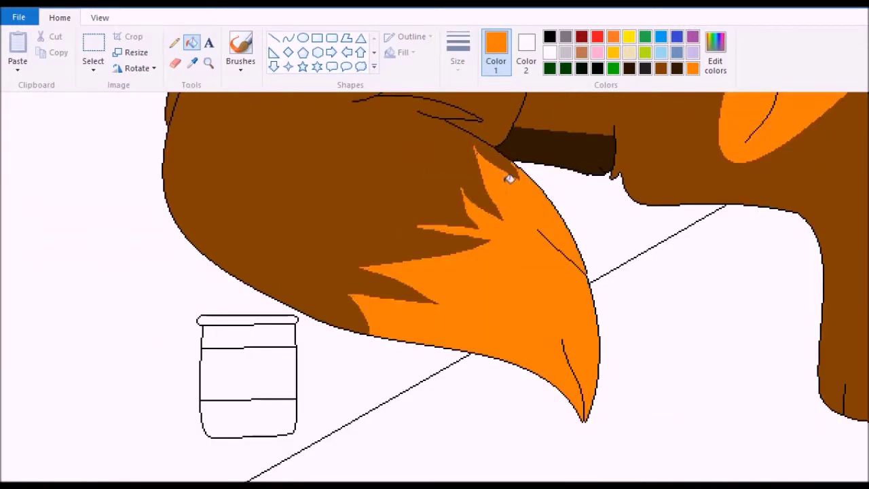
{"action": "left_click", "coordinate": [480, 149]}
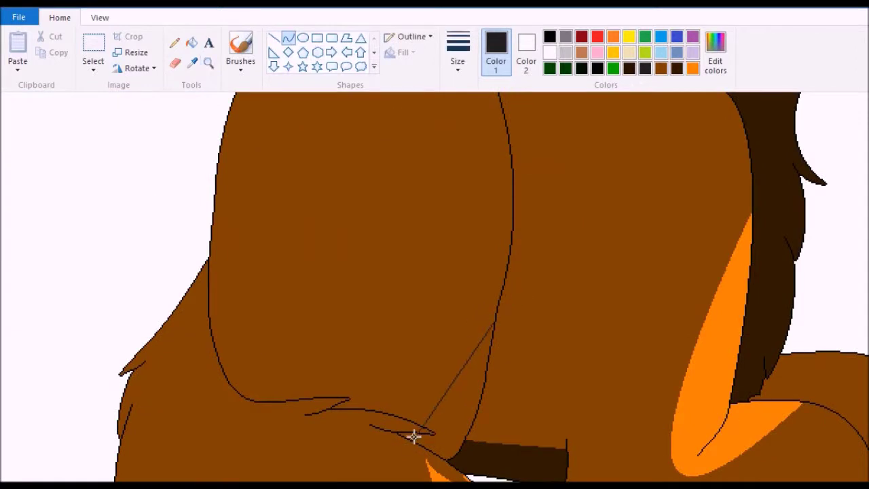
Fill the small wedge between the body line and the tail with very dark grey
{"action": "left_click", "coordinate": [208, 62]}
{"action": "left_click", "coordinate": [362, 443]}
{"action": "left_click", "coordinate": [433, 224]}
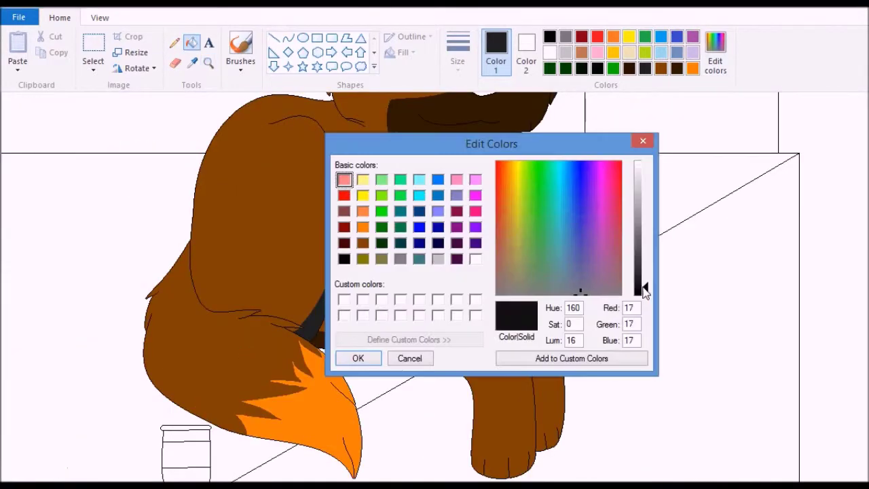
Set the colour to RGB 17, 17, 17 and colour the right ear with it, bounded by a curve across its base
{"action": "left_click", "coordinate": [357, 358]}
{"action": "scroll", "coordinate": [257, 198], "scroll_direction": "up", "scroll_amount": 4}
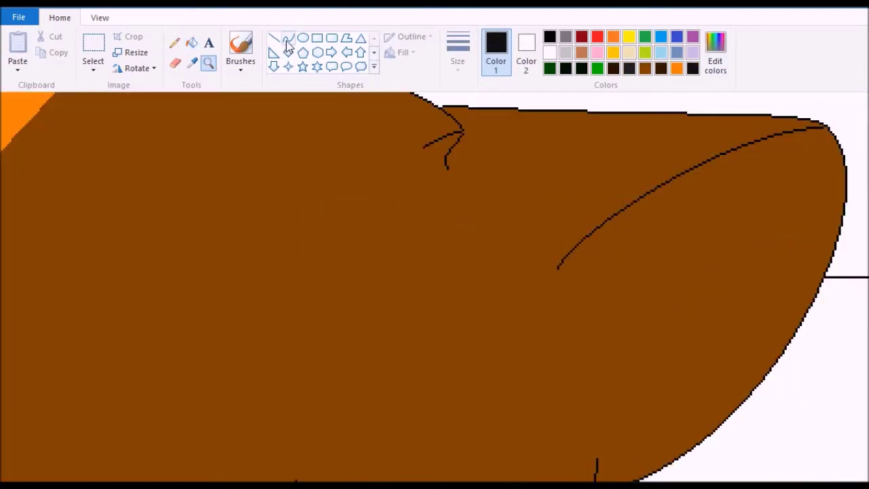
{"action": "left_click", "coordinate": [289, 38]}
{"action": "mouse_move", "coordinate": [448, 163]}
{"action": "left_mouse_down"}
{"action": "mouse_move", "coordinate": [547, 320]}
{"action": "mouse_move", "coordinate": [594, 475]}
{"action": "left_mouse_up"}
{"action": "left_click_drag", "start_coordinate": [543, 285], "coordinate": [519, 224]}
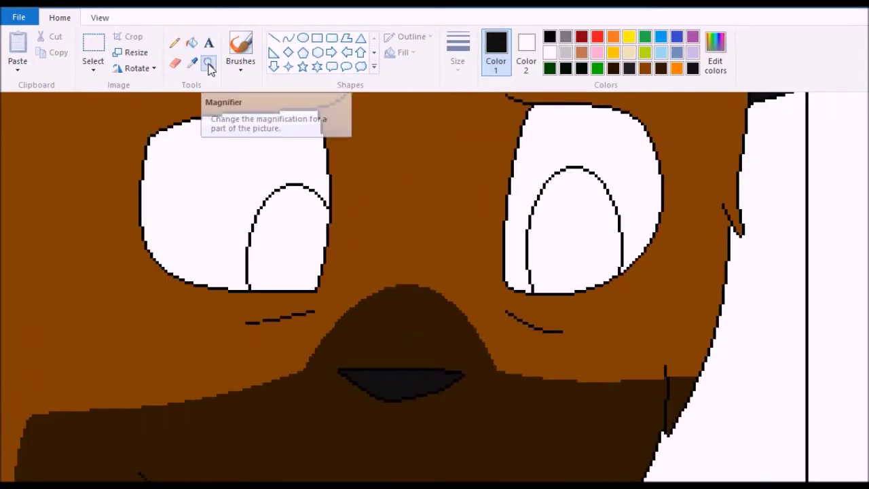
{"action": "left_click", "coordinate": [208, 62]}
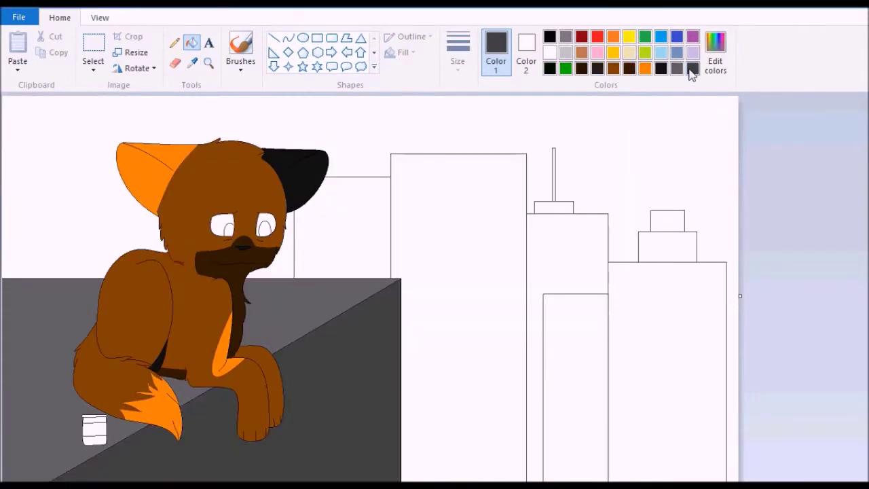
Mix a dark bluish grey and fill the stepped building's main block and both upper tiers
{"action": "left_click", "coordinate": [715, 61]}
{"action": "left_click", "coordinate": [357, 357]}
{"action": "left_click", "coordinate": [667, 246]}
{"action": "left_click", "coordinate": [668, 373]}
{"action": "left_click", "coordinate": [668, 221]}
Mix a neutral grey and fill the low block in front of the antenna building
{"action": "left_click", "coordinate": [715, 61]}
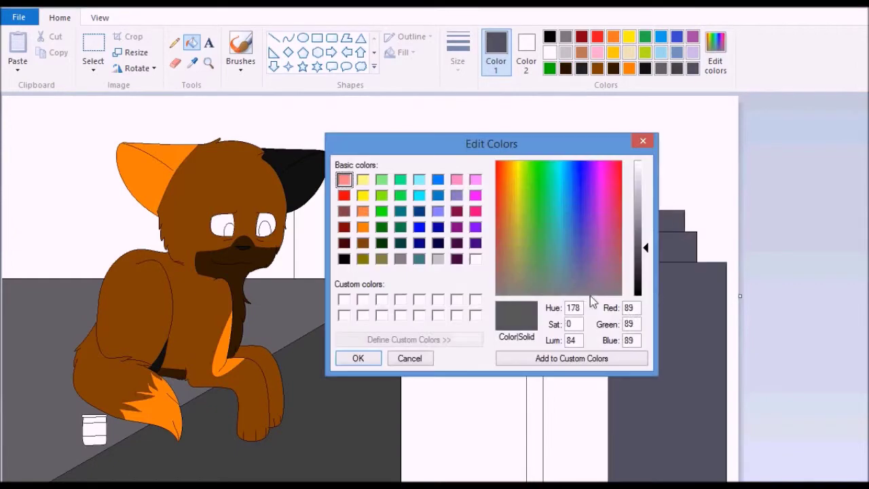
{"action": "left_click", "coordinate": [357, 357]}
{"action": "left_click", "coordinate": [575, 387]}
{"action": "left_click", "coordinate": [715, 61]}
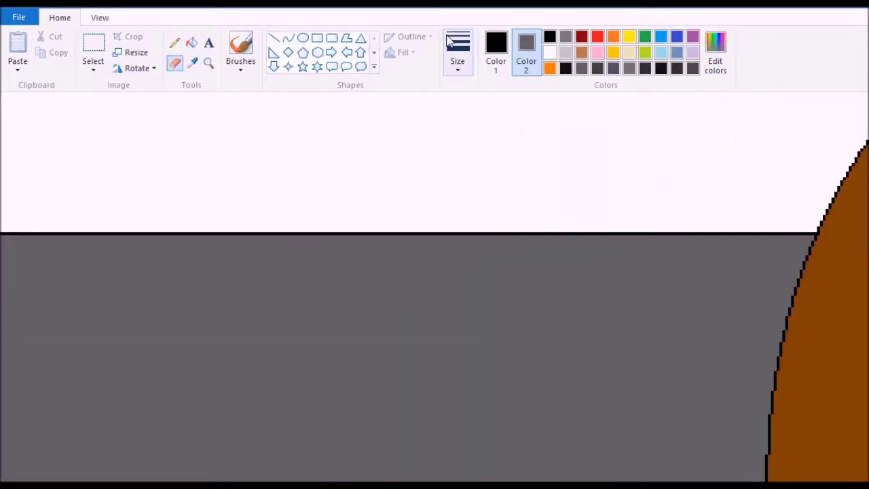
Cover the black line along the rooftop's back edge with the rooftop grey using the Eraser
{"action": "left_click_drag", "start_coordinate": [800, 217], "coordinate": [199, 217]}
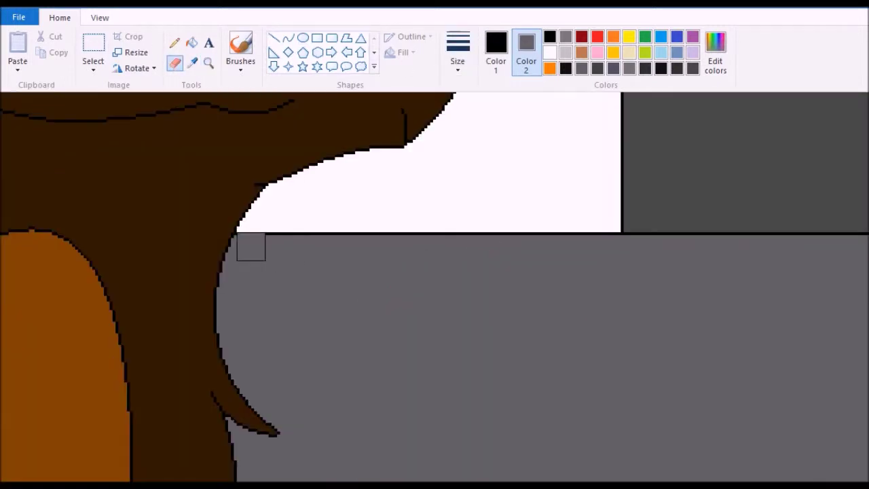
{"action": "mouse_move", "coordinate": [250, 247]}
{"action": "left_mouse_down"}
{"action": "mouse_move", "coordinate": [611, 249]}
{"action": "mouse_move", "coordinate": [693, 345]}
{"action": "left_mouse_up"}
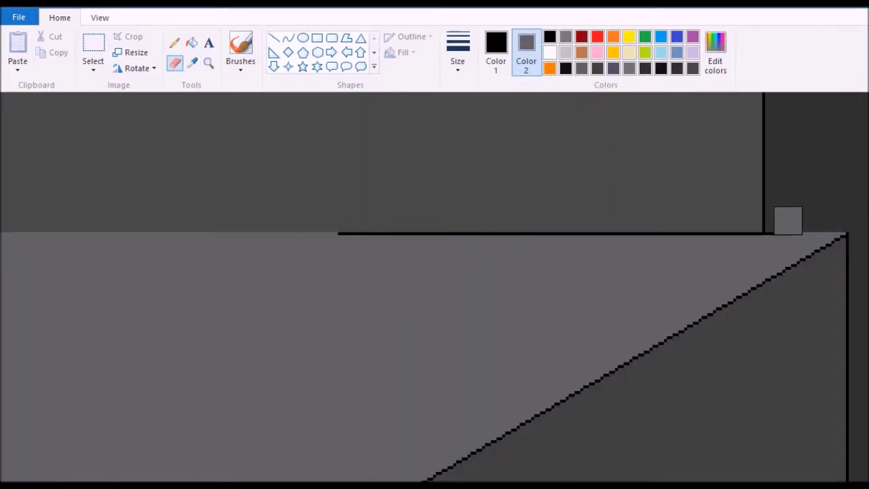
{"action": "left_click_drag", "start_coordinate": [787, 220], "coordinate": [243, 241]}
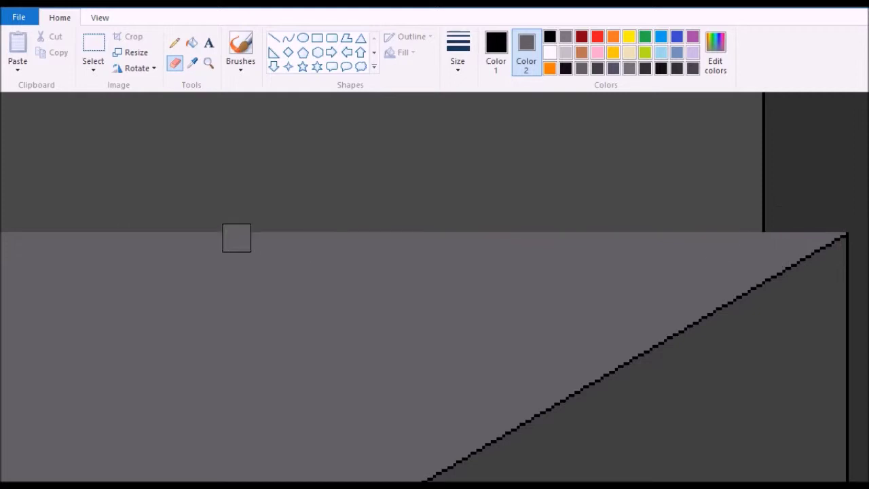
Mix an intermediate grey and replace the black diagonal rooftop edge line with it, down past the tail and jar
{"action": "left_click_drag", "start_coordinate": [830, 219], "coordinate": [586, 378]}
{"action": "left_click", "coordinate": [715, 51]}
{"action": "left_click", "coordinate": [355, 358]}
{"action": "scroll", "coordinate": [829, 226], "scroll_direction": "down", "scroll_amount": 5}
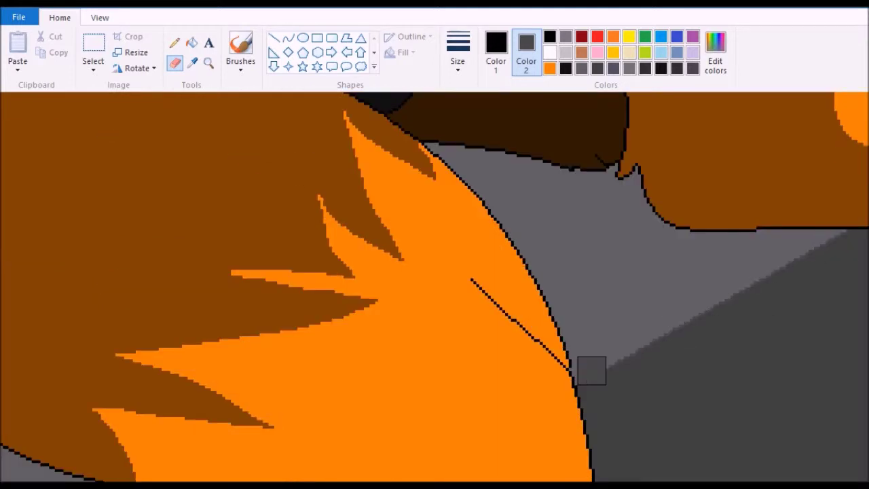
{"action": "scroll", "coordinate": [590, 368], "scroll_direction": "down", "scroll_amount": 2}
{"action": "scroll", "coordinate": [435, 285], "scroll_direction": "down", "scroll_amount": 4}
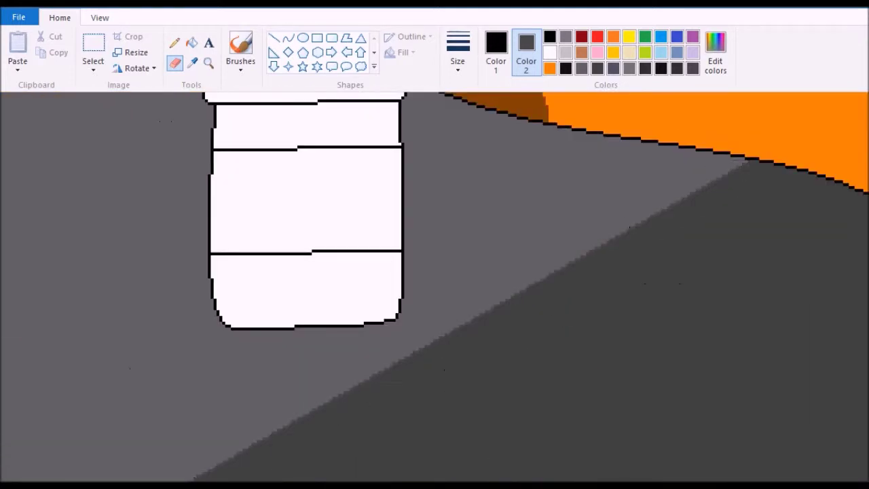
Cover the black outlines of the low blocks beside the stepped building with its bluish grey using the Eraser
{"action": "scroll", "coordinate": [300, 428], "scroll_direction": "down", "scroll_amount": 4}
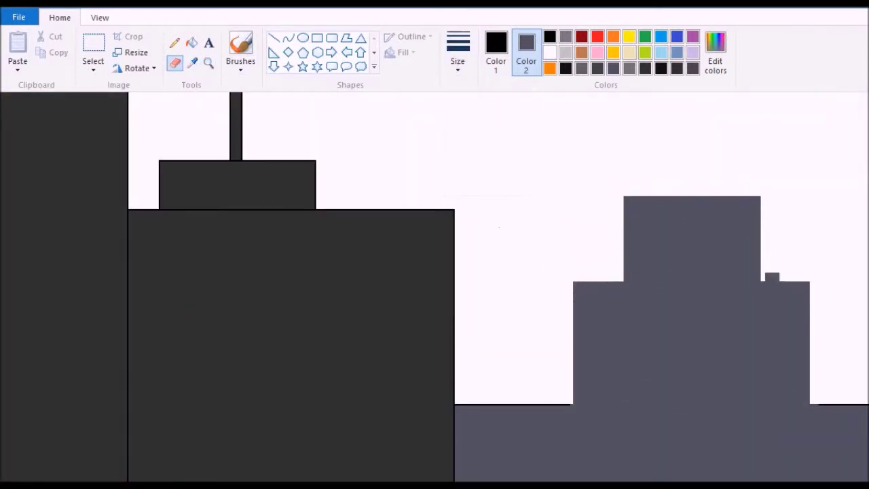
{"action": "left_click_drag", "start_coordinate": [570, 411], "coordinate": [463, 410]}
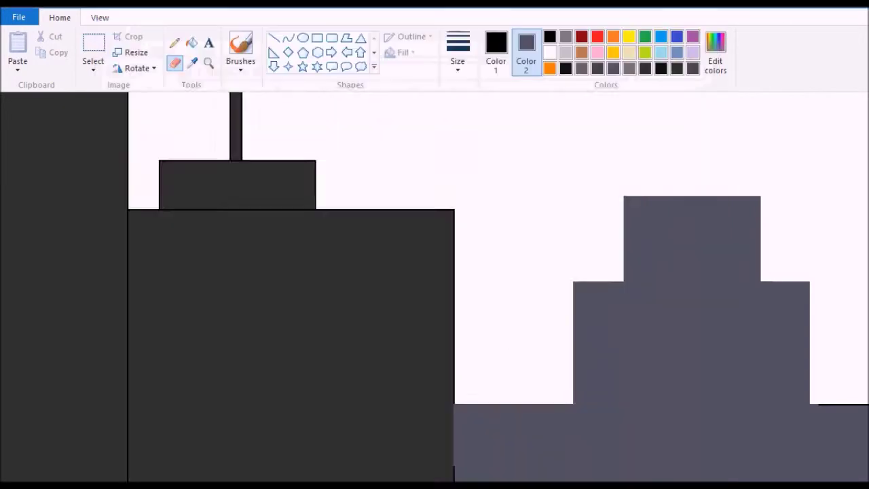
{"action": "scroll", "coordinate": [461, 292], "scroll_direction": "down", "scroll_amount": 3}
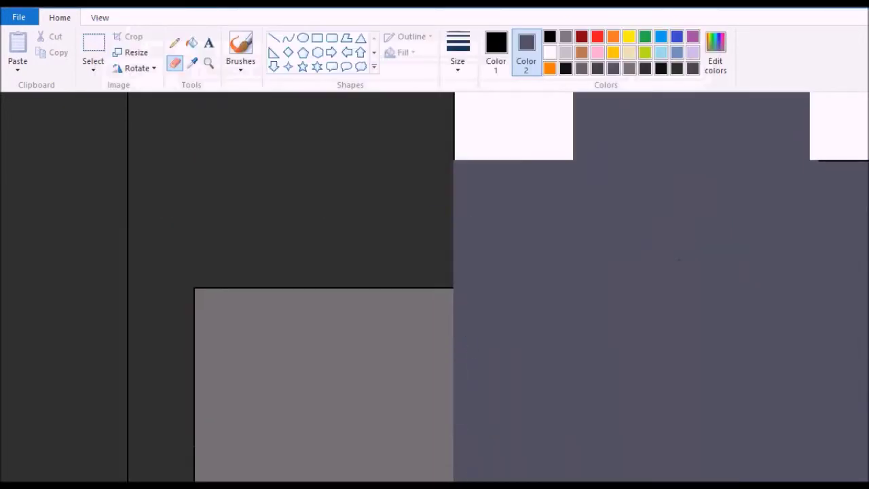
{"action": "scroll", "coordinate": [435, 287], "scroll_direction": "down", "scroll_amount": 3}
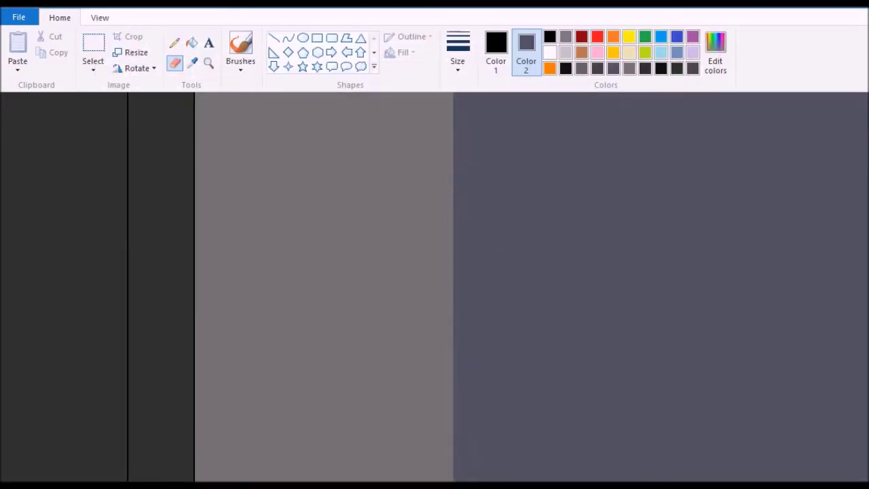
{"action": "scroll", "coordinate": [435, 287], "scroll_direction": "up", "scroll_amount": 3}
{"action": "scroll", "coordinate": [476, 347], "scroll_direction": "down", "scroll_amount": 3}
Set the eraser colour to the dark building grey and cover the black line between the tall building and the antenna building
{"action": "scroll", "coordinate": [574, 267], "scroll_direction": "down", "scroll_amount": 1, "text": "ctrl"}
{"action": "scroll", "coordinate": [573, 456], "scroll_direction": "up", "scroll_amount": 3}
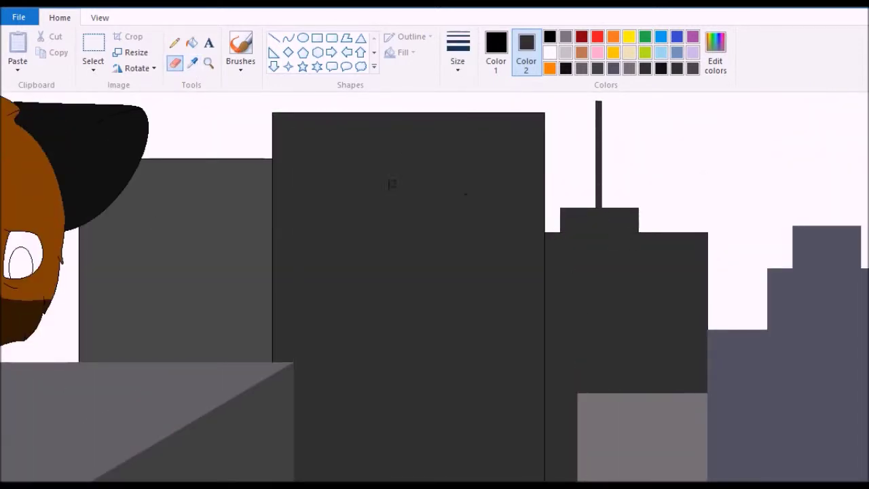
{"action": "left_click", "coordinate": [714, 51]}
{"action": "left_click", "coordinate": [355, 357]}
{"action": "left_click_drag", "start_coordinate": [544, 376], "coordinate": [546, 236]}
{"action": "left_click_drag", "start_coordinate": [538, 338], "coordinate": [544, 480]}
{"action": "scroll", "coordinate": [544, 468], "scroll_direction": "down", "scroll_amount": 3}
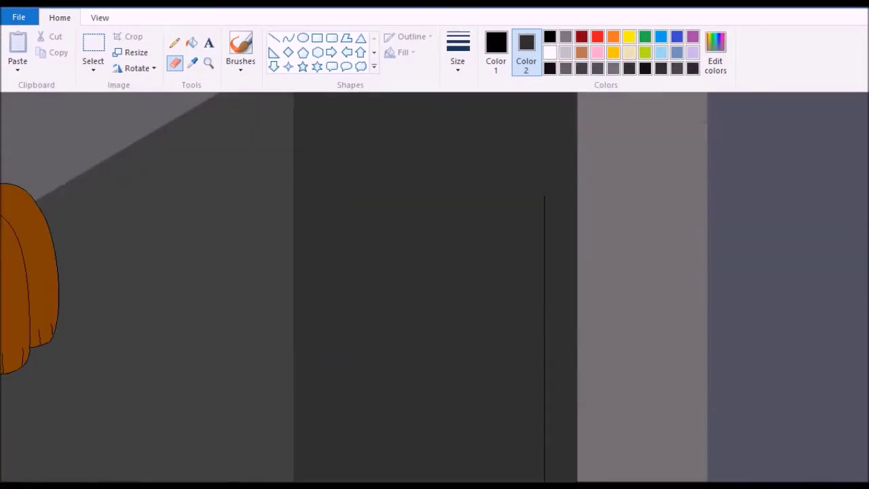
{"action": "scroll", "coordinate": [547, 472], "scroll_direction": "up", "scroll_amount": 3}
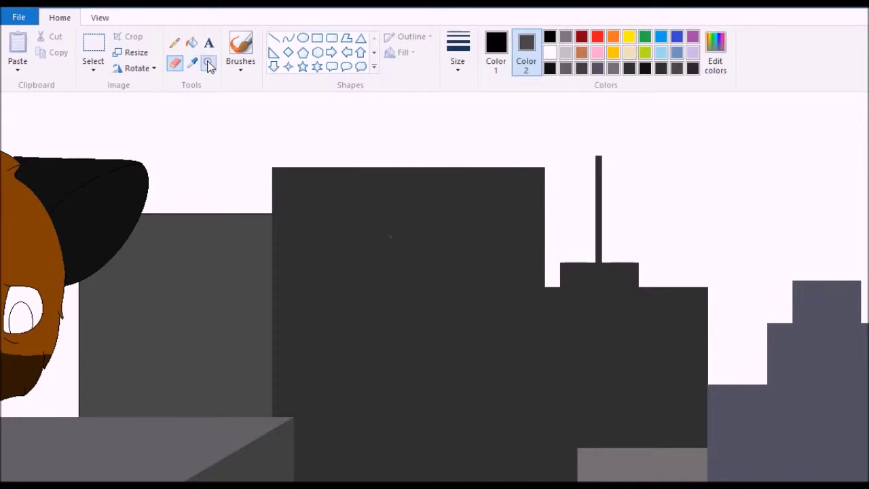
Cover the black outline of the lighter building behind the animal's head with that building's own grey
{"action": "left_click", "coordinate": [208, 64]}
{"action": "left_click", "coordinate": [182, 235]}
{"action": "scroll", "coordinate": [141, 143], "scroll_direction": "down", "scroll_amount": 3}
{"action": "scroll", "coordinate": [435, 285], "scroll_direction": "up", "scroll_amount": 5}
Sample the brown fur colour as the eraser colour and cover the black outline around the brown parts of the head
{"action": "left_click", "coordinate": [192, 62]}
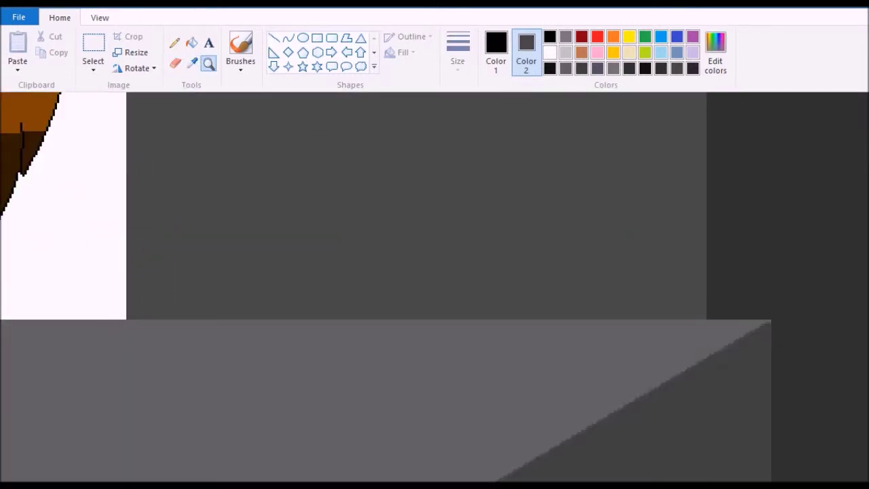
{"action": "right_click", "coordinate": [282, 255]}
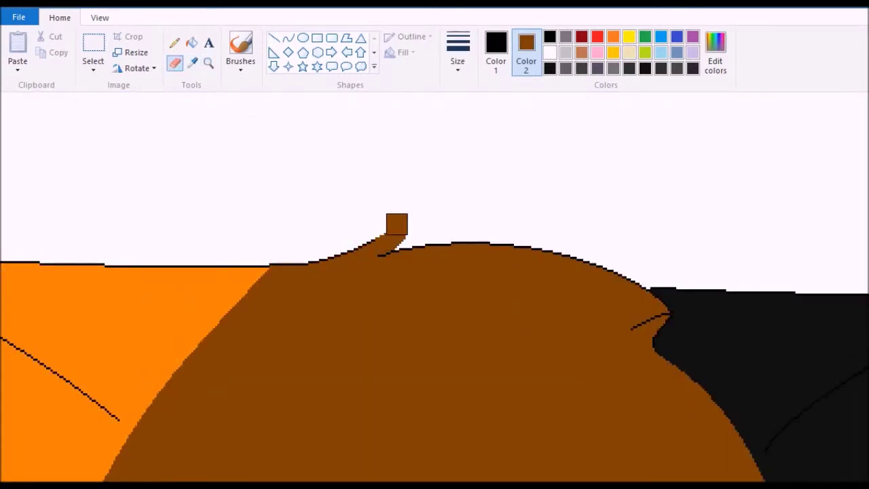
{"action": "scroll", "coordinate": [509, 253], "scroll_direction": "up", "scroll_amount": 1}
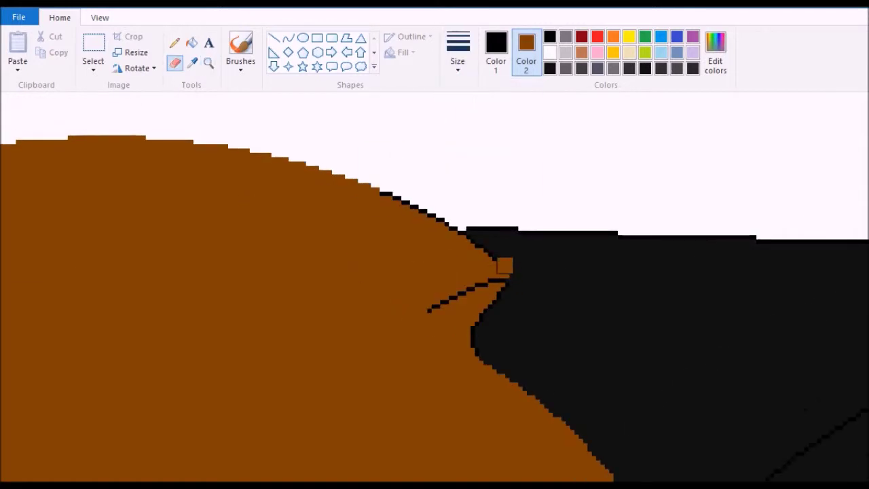
{"action": "scroll", "coordinate": [514, 322], "scroll_direction": "down", "scroll_amount": 5}
{"action": "left_click_drag", "start_coordinate": [752, 382], "coordinate": [760, 226]}
{"action": "scroll", "coordinate": [733, 333], "scroll_direction": "down", "scroll_amount": 10}
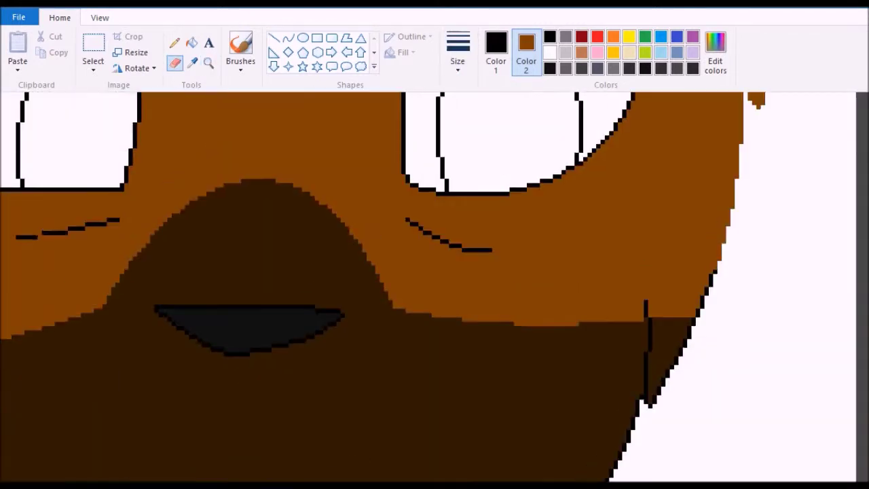
Cover the black outlines along the brown chest edge and around the nearer hanging paw with the fur brown
{"action": "scroll", "coordinate": [535, 239], "scroll_direction": "left", "scroll_amount": 10}
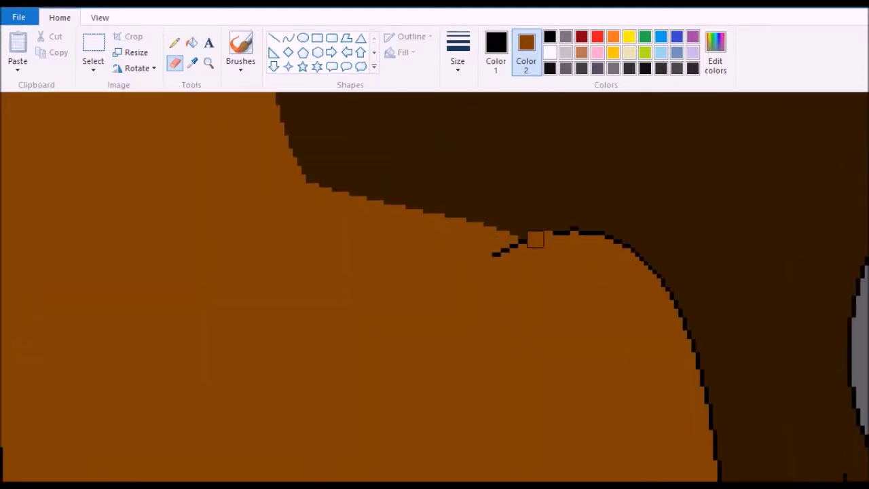
{"action": "scroll", "coordinate": [435, 287], "scroll_direction": "down", "scroll_amount": 10}
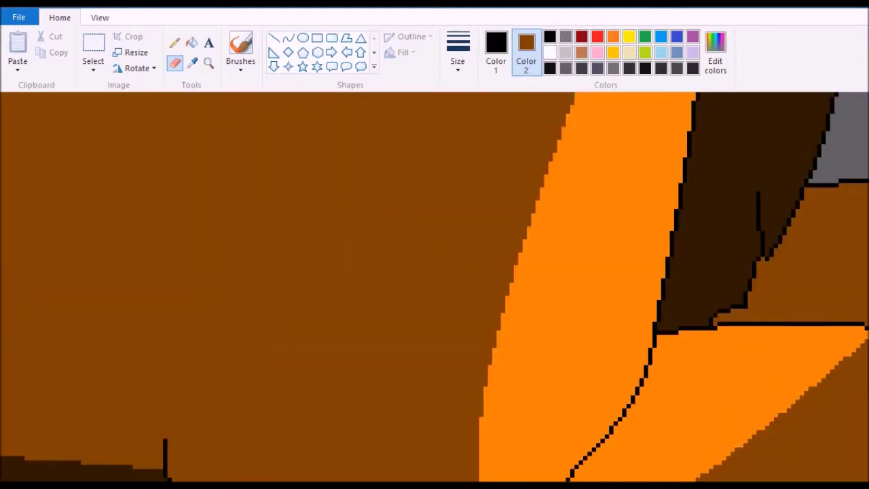
{"action": "scroll", "coordinate": [659, 217], "scroll_direction": "down", "scroll_amount": 5}
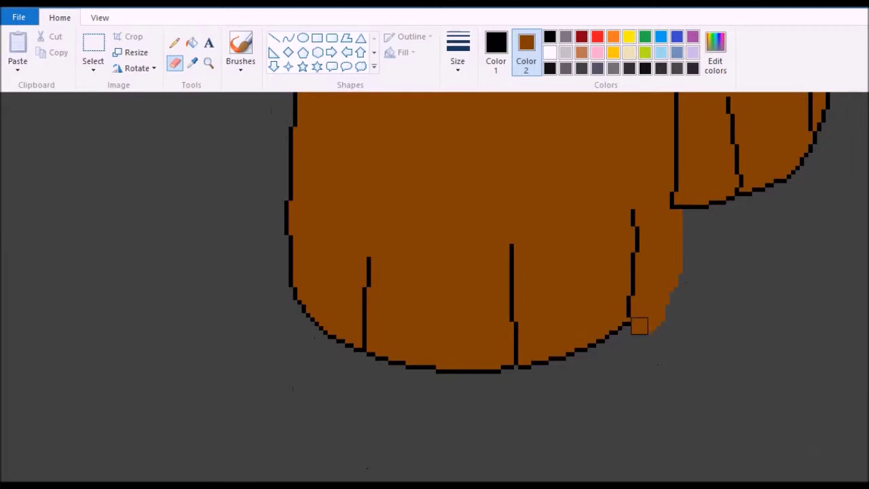
{"action": "left_click_drag", "start_coordinate": [509, 377], "coordinate": [393, 369]}
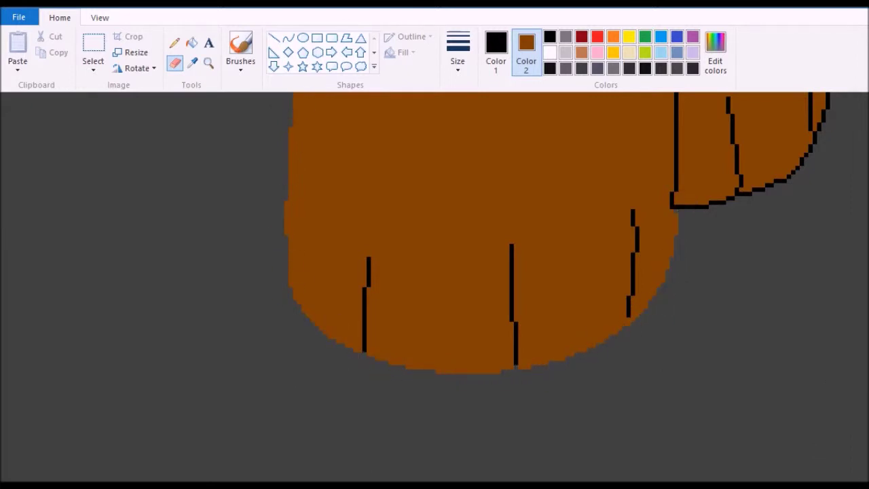
Cover the black outer outline of the farther hanging leg and its paw with the fur brown
{"action": "scroll", "coordinate": [434, 287], "scroll_direction": "up", "scroll_amount": 5}
{"action": "mouse_move", "coordinate": [339, 295]}
{"action": "left_mouse_down"}
{"action": "mouse_move", "coordinate": [652, 309]}
{"action": "mouse_move", "coordinate": [830, 400]}
{"action": "left_mouse_up"}
{"action": "scroll", "coordinate": [778, 191], "scroll_direction": "down", "scroll_amount": 5}
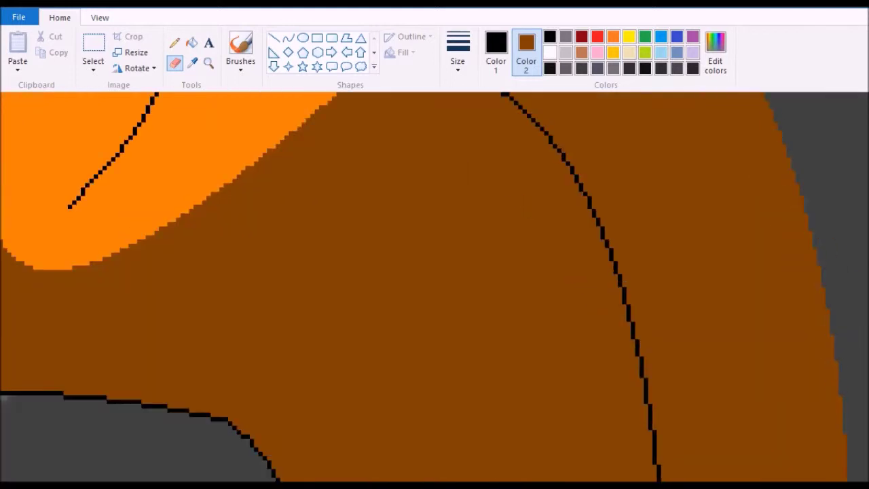
{"action": "scroll", "coordinate": [828, 403], "scroll_direction": "down", "scroll_amount": 5}
{"action": "scroll", "coordinate": [828, 404], "scroll_direction": "up", "scroll_amount": 1}
{"action": "scroll", "coordinate": [786, 338], "scroll_direction": "down", "scroll_amount": 1}
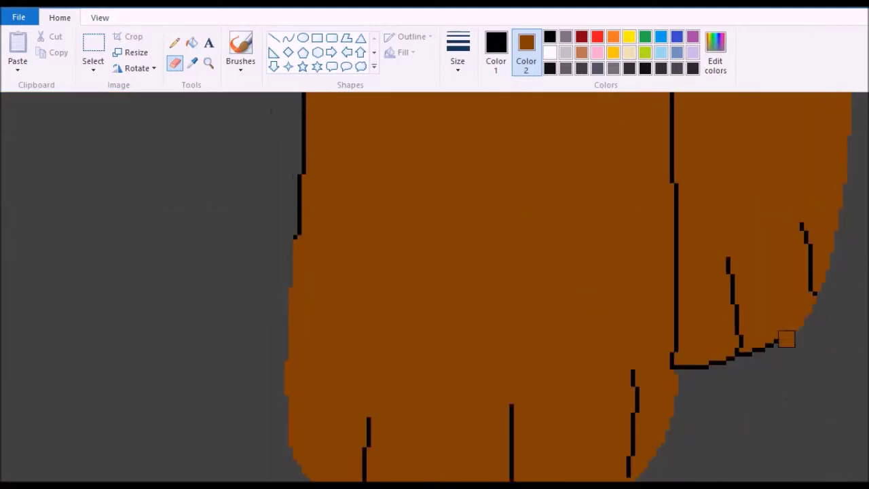
{"action": "scroll", "coordinate": [434, 288], "scroll_direction": "left", "scroll_amount": 3}
Enlarge the eraser and cover the black outline along the underside of the thigh and belly with the fur brown
{"action": "left_click", "coordinate": [458, 51]}
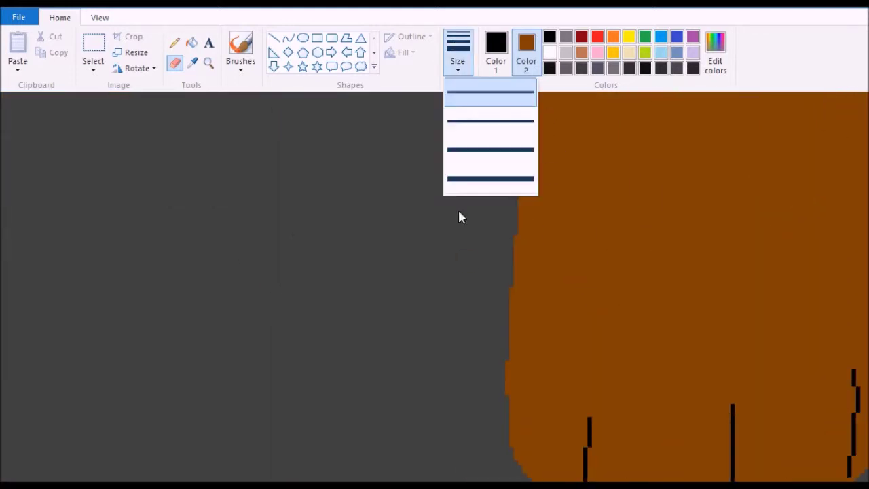
{"action": "scroll", "coordinate": [460, 217], "scroll_direction": "up", "scroll_amount": 5}
{"action": "scroll", "coordinate": [459, 218], "scroll_direction": "down", "scroll_amount": 1}
{"action": "scroll", "coordinate": [505, 439], "scroll_direction": "up", "scroll_amount": 3}
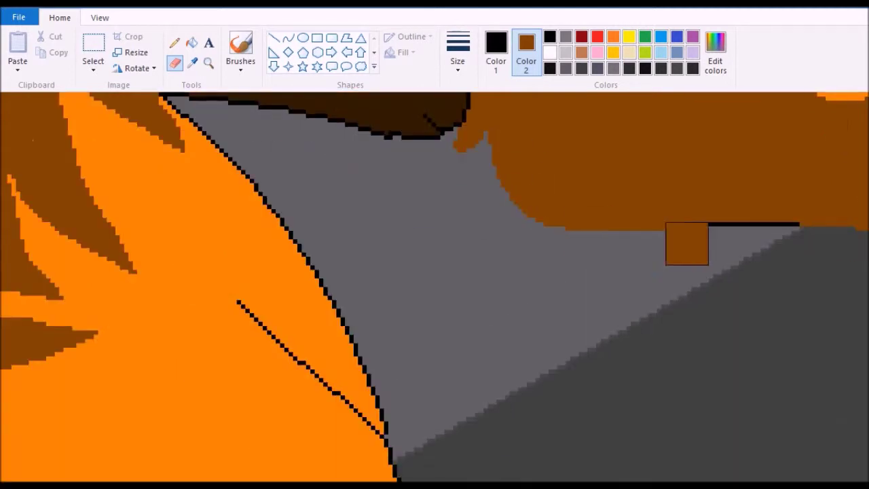
{"action": "scroll", "coordinate": [483, 321], "scroll_direction": "up", "scroll_amount": 5}
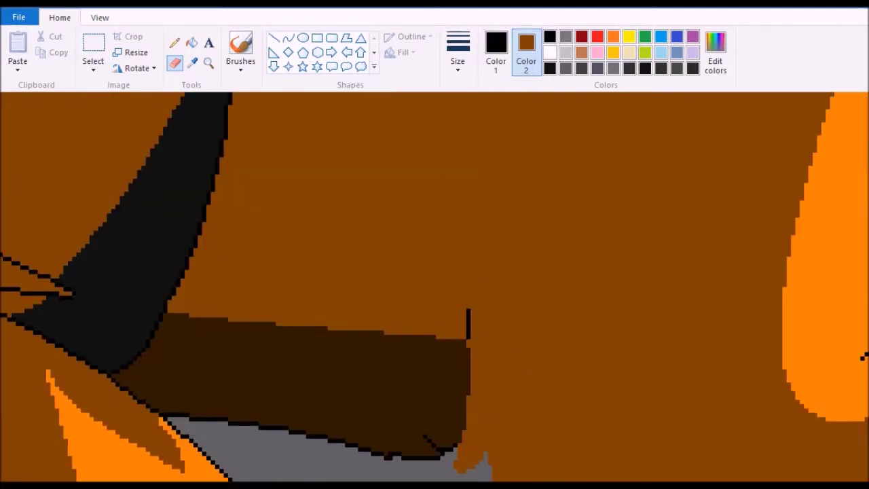
Cover the black lower outline of the brown haunch and the start of the neighbouring fur edge with brown
{"action": "scroll", "coordinate": [691, 325], "scroll_direction": "left", "scroll_amount": 3}
{"action": "scroll", "coordinate": [690, 326], "scroll_direction": "down", "scroll_amount": 3}
{"action": "scroll", "coordinate": [690, 326], "scroll_direction": "up", "scroll_amount": 2}
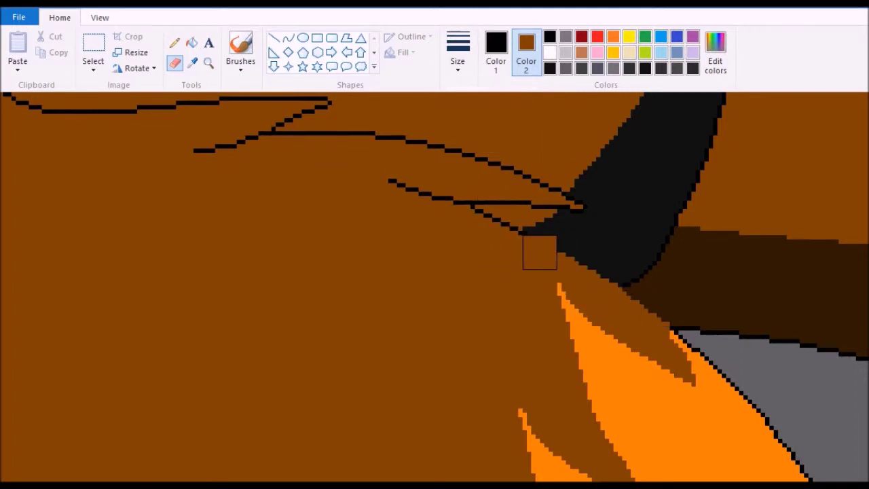
{"action": "scroll", "coordinate": [591, 360], "scroll_direction": "down", "scroll_amount": 5}
{"action": "scroll", "coordinate": [677, 239], "scroll_direction": "left", "scroll_amount": 4}
{"action": "scroll", "coordinate": [677, 238], "scroll_direction": "down", "scroll_amount": 4}
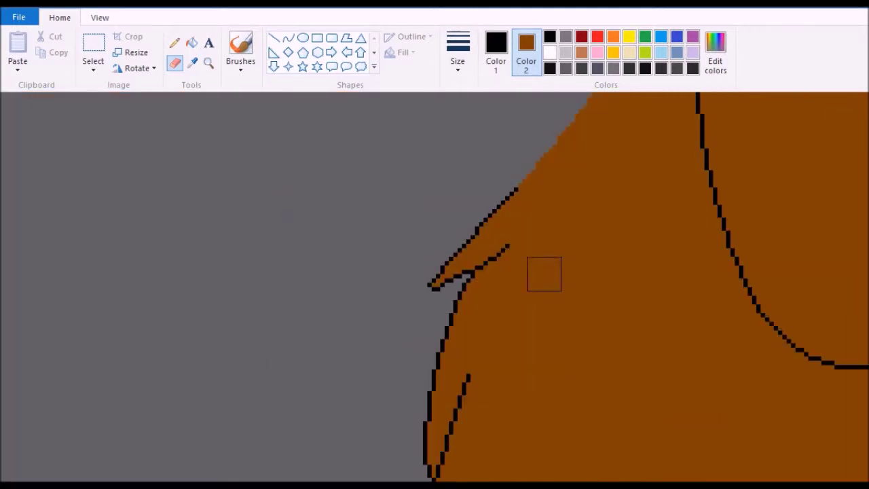
Cover the black outline of the fur tufts and the curved brown edge down to above the jar with brown
{"action": "left_click_drag", "start_coordinate": [462, 291], "coordinate": [408, 475]}
{"action": "scroll", "coordinate": [407, 475], "scroll_direction": "right", "scroll_amount": 4}
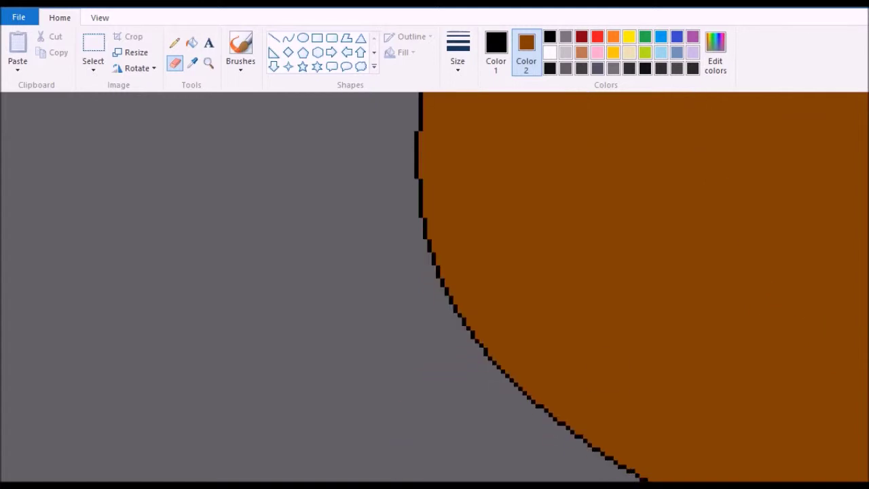
{"action": "scroll", "coordinate": [448, 123], "scroll_direction": "up", "scroll_amount": 1}
{"action": "left_click_drag", "start_coordinate": [448, 122], "coordinate": [515, 476]}
{"action": "scroll", "coordinate": [434, 102], "scroll_direction": "down", "scroll_amount": 5}
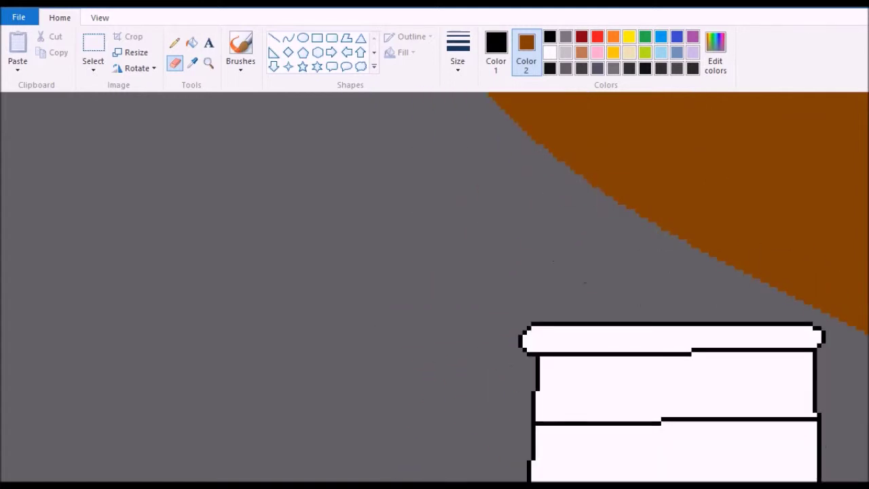
Cover the black outline along the animal's back, from the shoulder down past the rooftop edge, with the fur brown
{"action": "scroll", "coordinate": [460, 369], "scroll_direction": "right", "scroll_amount": 6}
{"action": "left_click", "coordinate": [209, 62]}
{"action": "scroll", "coordinate": [559, 344], "scroll_direction": "down", "scroll_amount": 4}
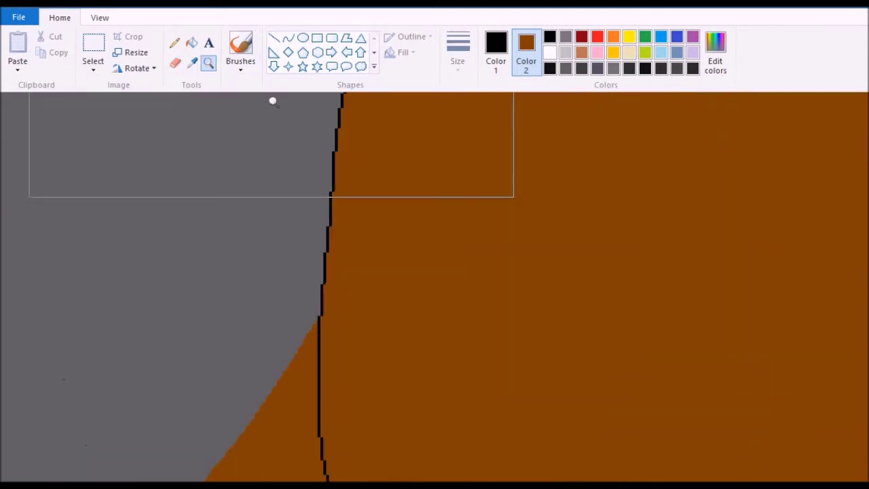
{"action": "left_click", "coordinate": [315, 321]}
{"action": "scroll", "coordinate": [340, 113], "scroll_direction": "up", "scroll_amount": 5}
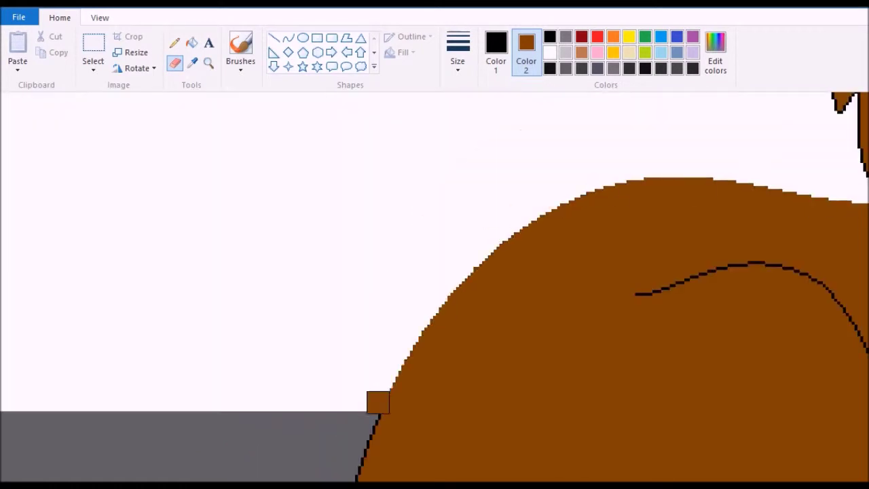
Cover the black outline of the head's side and cheek tufts with the fur brown, adjusting the eraser size
{"action": "left_click", "coordinate": [174, 42]}
{"action": "scroll", "coordinate": [477, 258], "scroll_direction": "up", "scroll_amount": 5}
{"action": "left_click", "coordinate": [209, 62]}
{"action": "scroll", "coordinate": [434, 285], "scroll_direction": "right", "scroll_amount": 6}
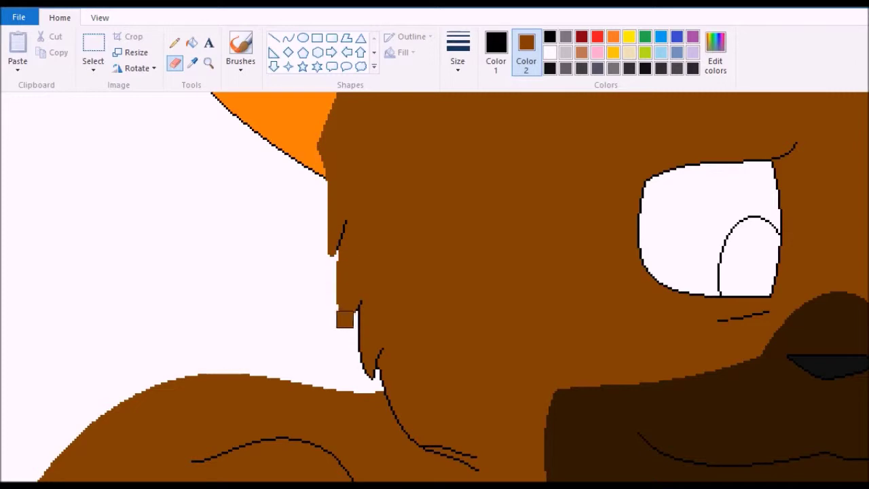
{"action": "left_click", "coordinate": [458, 51]}
{"action": "left_click", "coordinate": [489, 107]}
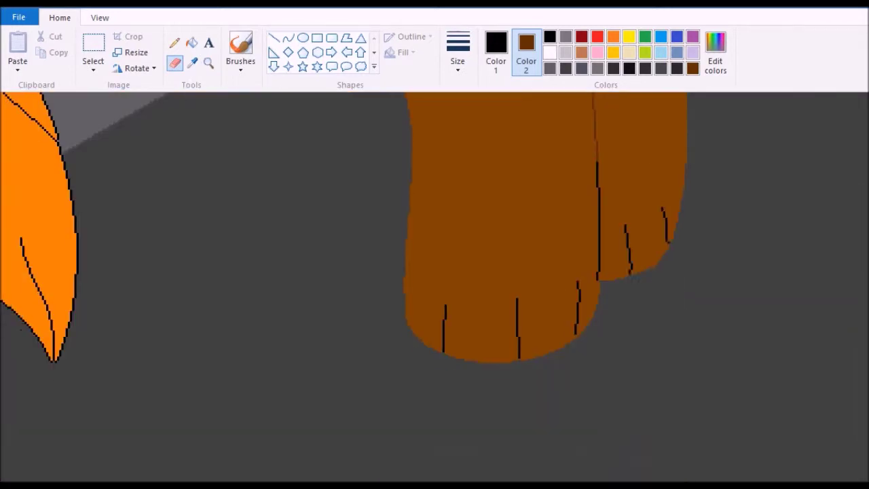
Replace the black inner lines on the brown legs, shoulder and haunch with a darker brown using the Eraser
{"action": "left_click_drag", "start_coordinate": [667, 224], "coordinate": [685, 252]}
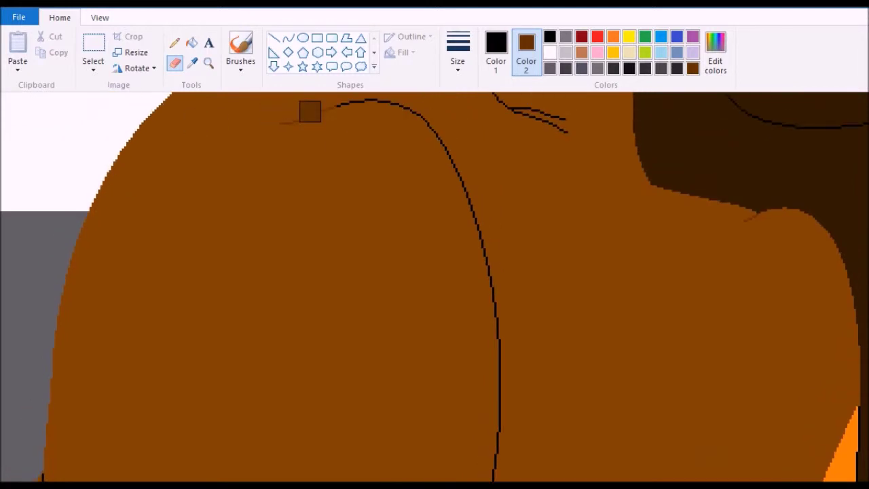
{"action": "left_click_drag", "start_coordinate": [309, 111], "coordinate": [493, 470]}
{"action": "scroll", "coordinate": [493, 470], "scroll_direction": "down", "scroll_amount": 5}
{"action": "left_click_drag", "start_coordinate": [457, 225], "coordinate": [476, 284]}
{"action": "scroll", "coordinate": [481, 295], "scroll_direction": "down", "scroll_amount": 3}
{"action": "mouse_move", "coordinate": [353, 256]}
{"action": "left_mouse_down"}
{"action": "mouse_move", "coordinate": [256, 189]}
{"action": "mouse_move", "coordinate": [120, 199]}
{"action": "left_mouse_up"}
{"action": "scroll", "coordinate": [120, 200], "scroll_direction": "left", "scroll_amount": 3}
{"action": "scroll", "coordinate": [236, 302], "scroll_direction": "up", "scroll_amount": 3}
Set the eraser colour to the muzzle's dark brown and cover the black outline around the muzzle and down the neck
{"action": "scroll", "coordinate": [739, 146], "scroll_direction": "up", "scroll_amount": 5}
{"action": "scroll", "coordinate": [740, 146], "scroll_direction": "right", "scroll_amount": 5}
{"action": "scroll", "coordinate": [574, 235], "scroll_direction": "down", "scroll_amount": 3}
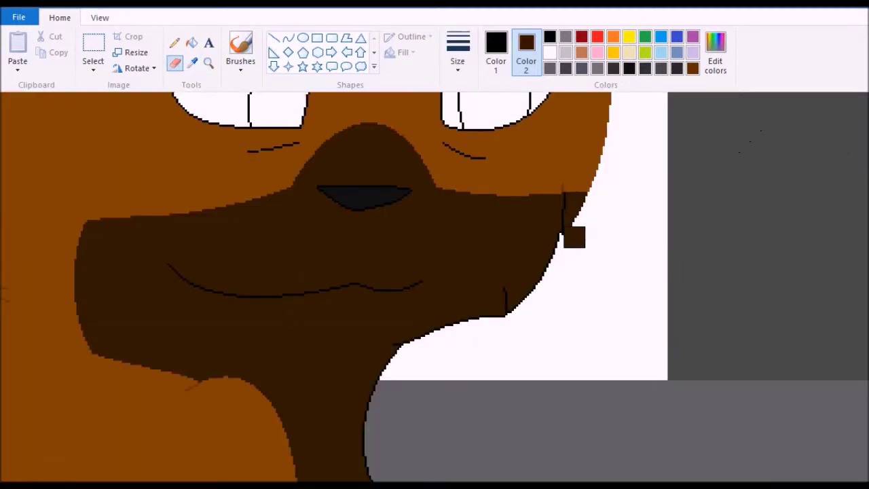
{"action": "left_click", "coordinate": [208, 63]}
{"action": "left_click", "coordinate": [408, 358]}
{"action": "scroll", "coordinate": [390, 228], "scroll_direction": "down", "scroll_amount": 3}
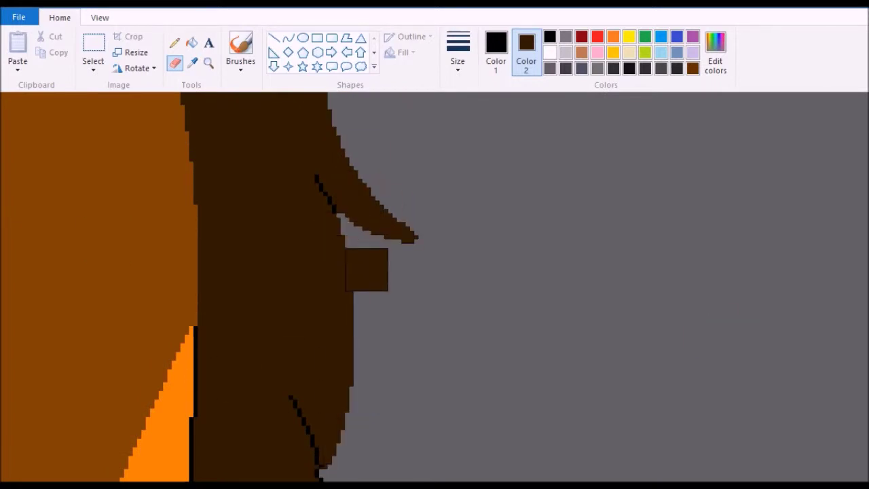
Cover the black outlines of the dark brown chest fur and the dark band under the belly with matching dark brown
{"action": "scroll", "coordinate": [369, 272], "scroll_direction": "down", "scroll_amount": 3}
{"action": "scroll", "coordinate": [292, 175], "scroll_direction": "up", "scroll_amount": 1}
{"action": "scroll", "coordinate": [258, 273], "scroll_direction": "down", "scroll_amount": 3}
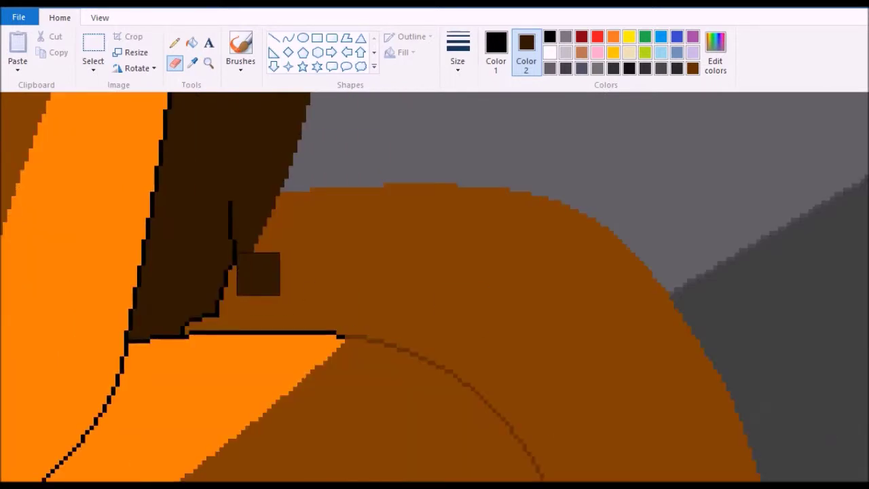
{"action": "scroll", "coordinate": [175, 318], "scroll_direction": "left", "scroll_amount": 10}
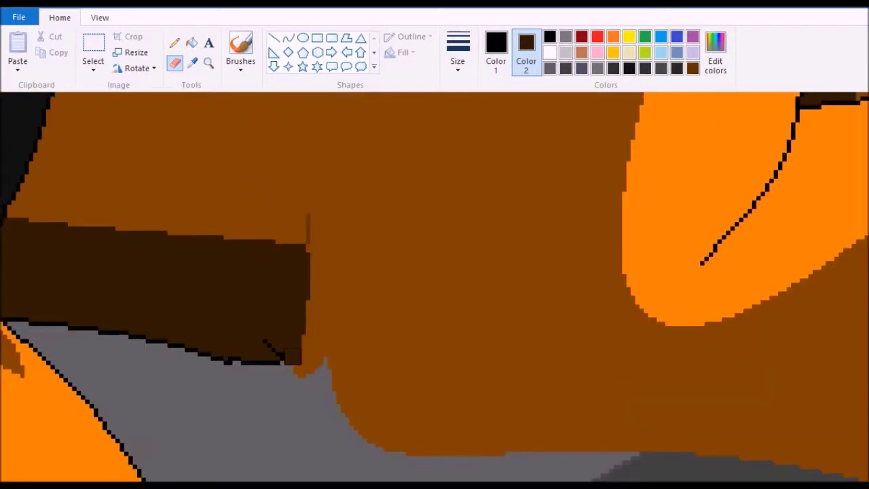
Mix a darker shade of the dark brown and recolour the black inner lines on the belly band, chest and muzzle fur
{"action": "left_click", "coordinate": [716, 51]}
{"action": "left_click", "coordinate": [355, 357]}
{"action": "scroll", "coordinate": [184, 97], "scroll_direction": "down", "scroll_amount": 5}
{"action": "scroll", "coordinate": [370, 386], "scroll_direction": "right", "scroll_amount": 5}
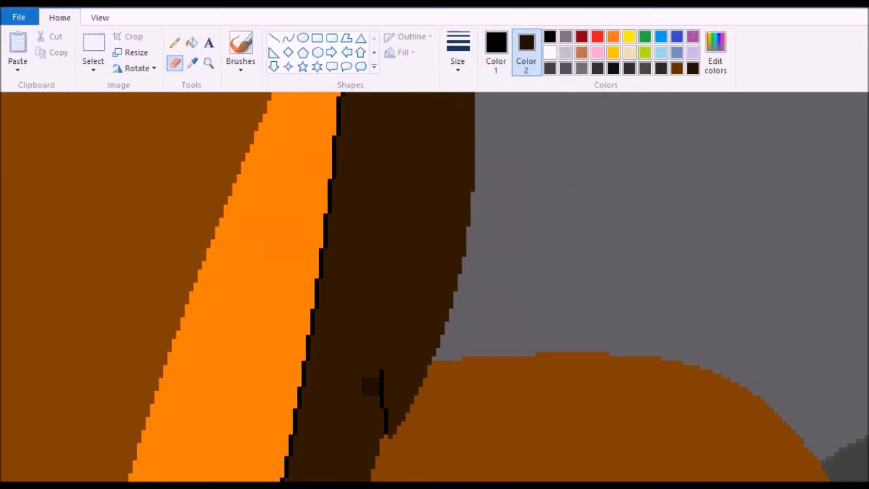
{"action": "scroll", "coordinate": [370, 385], "scroll_direction": "up", "scroll_amount": 5}
{"action": "scroll", "coordinate": [453, 131], "scroll_direction": "left", "scroll_amount": 5}
{"action": "scroll", "coordinate": [825, 330], "scroll_direction": "up", "scroll_amount": 2}
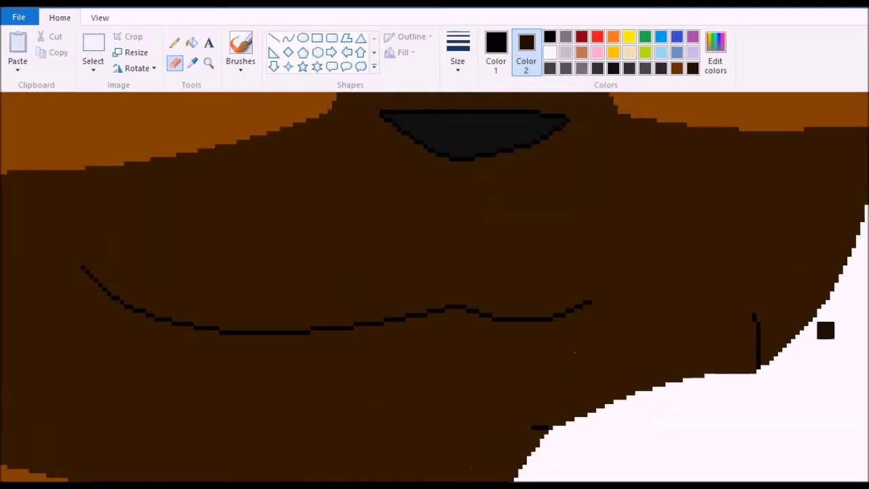
{"action": "scroll", "coordinate": [319, 161], "scroll_direction": "down", "scroll_amount": 3}
{"action": "scroll", "coordinate": [413, 223], "scroll_direction": "up", "scroll_amount": 3}
Set the eraser colour to the ear's orange and cover the black outline of the orange ear
{"action": "left_click", "coordinate": [535, 46]}
{"action": "left_click_drag", "start_coordinate": [490, 196], "coordinate": [411, 189]}
{"action": "left_click_drag", "start_coordinate": [411, 190], "coordinate": [367, 183]}
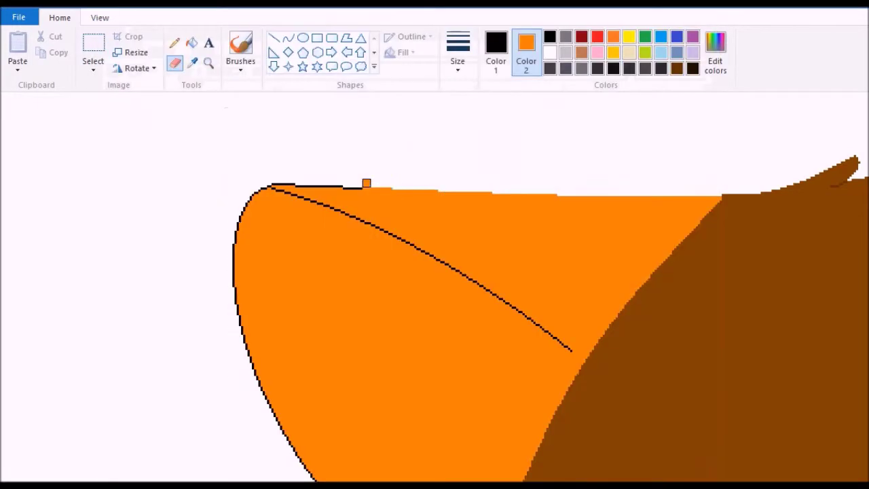
{"action": "scroll", "coordinate": [435, 285], "scroll_direction": "down", "scroll_amount": 5}
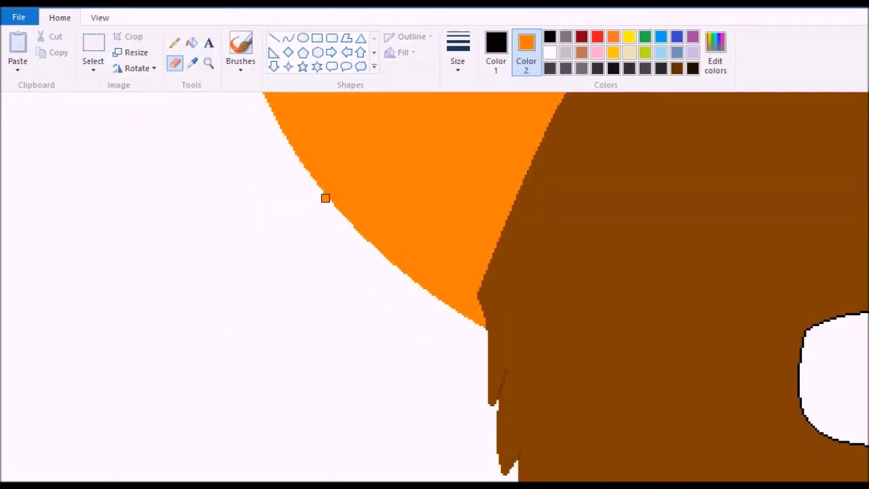
Cover the black outlines of the orange leg marking and the orange tail tip with matching orange
{"action": "scroll", "coordinate": [527, 416], "scroll_direction": "right", "scroll_amount": 6}
{"action": "left_click_drag", "start_coordinate": [604, 411], "coordinate": [526, 416]}
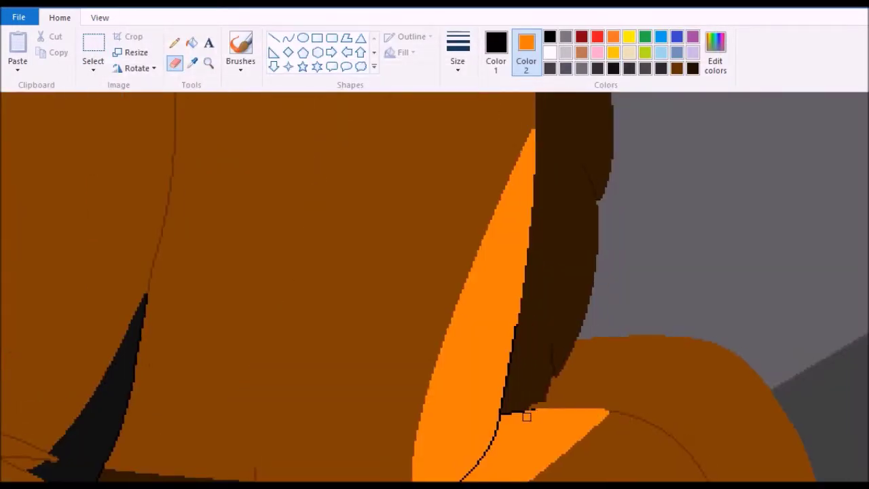
{"action": "scroll", "coordinate": [516, 287], "scroll_direction": "down", "scroll_amount": 5}
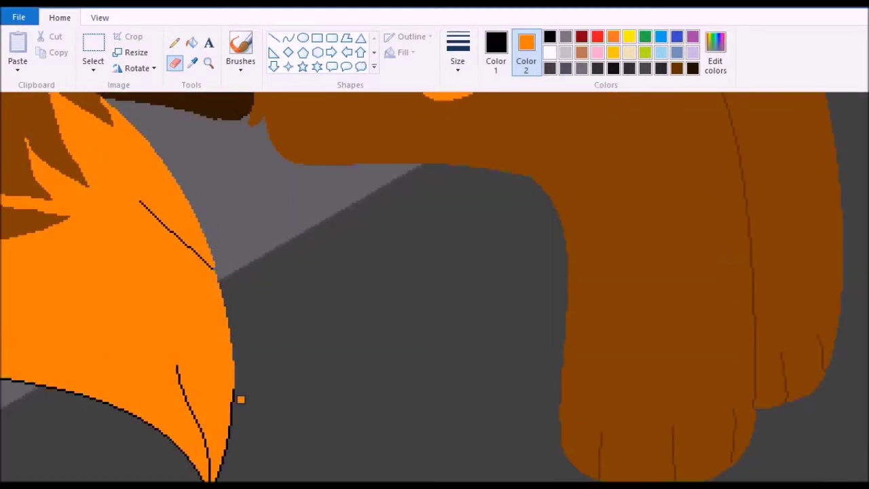
{"action": "scroll", "coordinate": [118, 254], "scroll_direction": "down", "scroll_amount": 3}
{"action": "scroll", "coordinate": [118, 254], "scroll_direction": "left", "scroll_amount": 5}
{"action": "left_click_drag", "start_coordinate": [214, 263], "coordinate": [403, 364]}
Mix a darker orange and recolour the black inner lines on the tail tip, leg marking and orange ear
{"action": "left_click", "coordinate": [715, 51]}
{"action": "mouse_move", "coordinate": [646, 221]}
{"action": "left_mouse_down"}
{"action": "mouse_move", "coordinate": [646, 246]}
{"action": "mouse_move", "coordinate": [706, 136]}
{"action": "left_mouse_up"}
{"action": "left_click", "coordinate": [355, 357]}
{"action": "scroll", "coordinate": [582, 219], "scroll_direction": "up", "scroll_amount": 7}
{"action": "scroll", "coordinate": [706, 136], "scroll_direction": "up", "scroll_amount": 5}
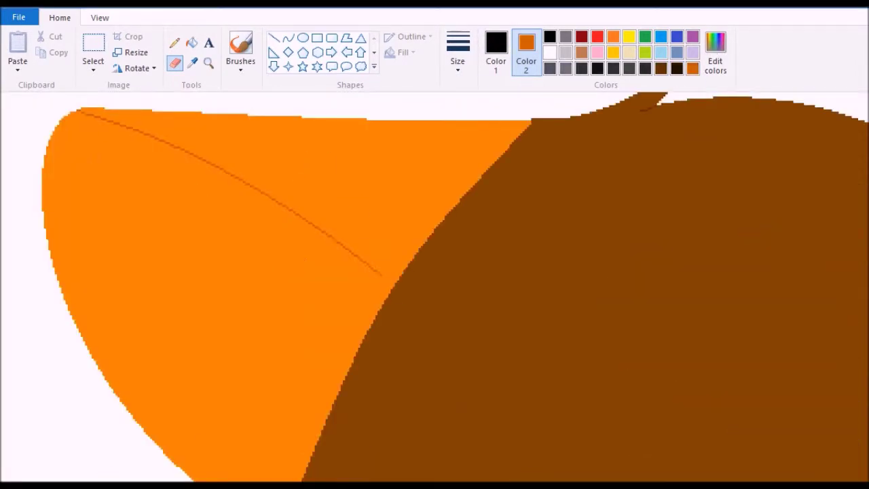
Pick the dark ear's near-black as the eraser colour and cover the pure black outline around that ear
{"action": "scroll", "coordinate": [203, 442], "scroll_direction": "right", "scroll_amount": 5}
{"action": "left_click", "coordinate": [192, 62]}
{"action": "right_click", "coordinate": [391, 144]}
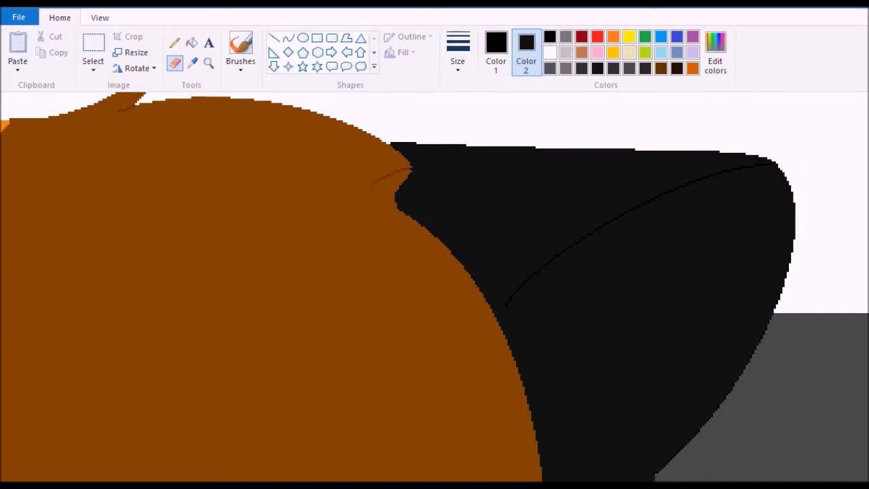
{"action": "scroll", "coordinate": [701, 428], "scroll_direction": "down", "scroll_amount": 5}
{"action": "scroll", "coordinate": [267, 246], "scroll_direction": "up", "scroll_amount": 6}
Set the eraser colour to RGB 10, 10, 10 and recolour the inner line of the dark ear
{"action": "left_click", "coordinate": [714, 51]}
{"action": "left_click", "coordinate": [644, 292]}
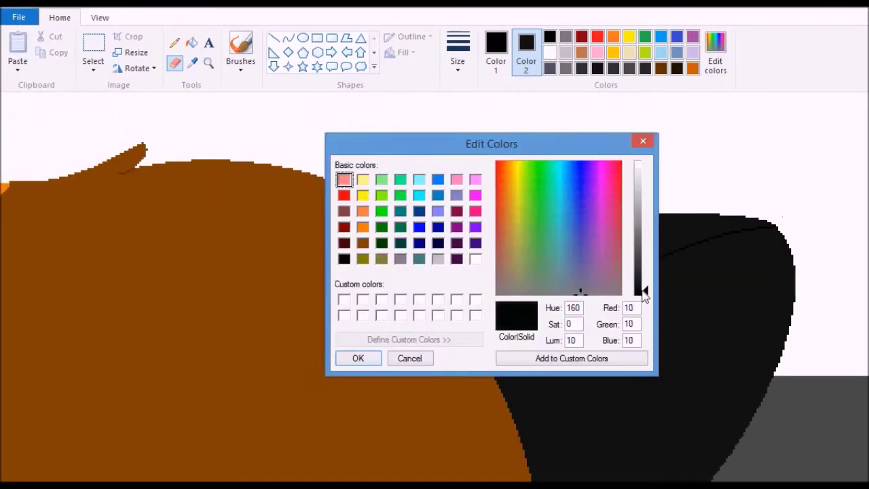
{"action": "key", "text": "Return"}
{"action": "scroll", "coordinate": [435, 285], "scroll_direction": "down", "scroll_amount": 5}
{"action": "scroll", "coordinate": [435, 285], "scroll_direction": "left", "scroll_amount": 1}
{"action": "scroll", "coordinate": [434, 285], "scroll_direction": "up", "scroll_amount": 3}
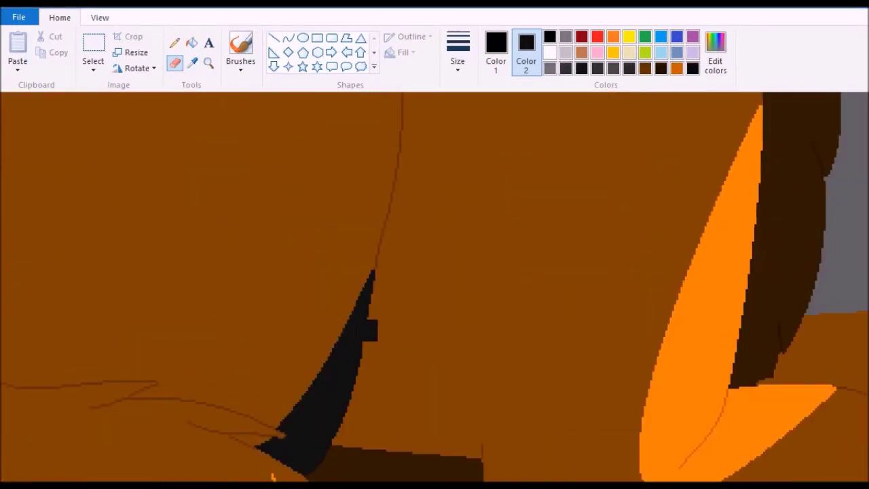
Sample the nose's near-black and cover the pure black outline around the nose
{"action": "left_click", "coordinate": [208, 62]}
{"action": "right_click", "coordinate": [291, 151]}
{"action": "left_click", "coordinate": [420, 462]}
{"action": "left_click", "coordinate": [192, 62]}
{"action": "right_click", "coordinate": [360, 373]}
{"action": "left_click", "coordinate": [208, 63]}
{"action": "right_click", "coordinate": [315, 197]}
Copy the eye area, paste it on the blank space beside the head and fill the copy's eye whites with red
{"action": "left_click", "coordinate": [93, 54]}
{"action": "left_click_drag", "start_coordinate": [304, 248], "coordinate": [605, 380]}
{"action": "key", "text": "ctrl+c"}
{"action": "scroll", "coordinate": [435, 285], "scroll_direction": "left", "scroll_amount": 5}
{"action": "key", "text": "ctrl+v"}
{"action": "left_click", "coordinate": [192, 42]}
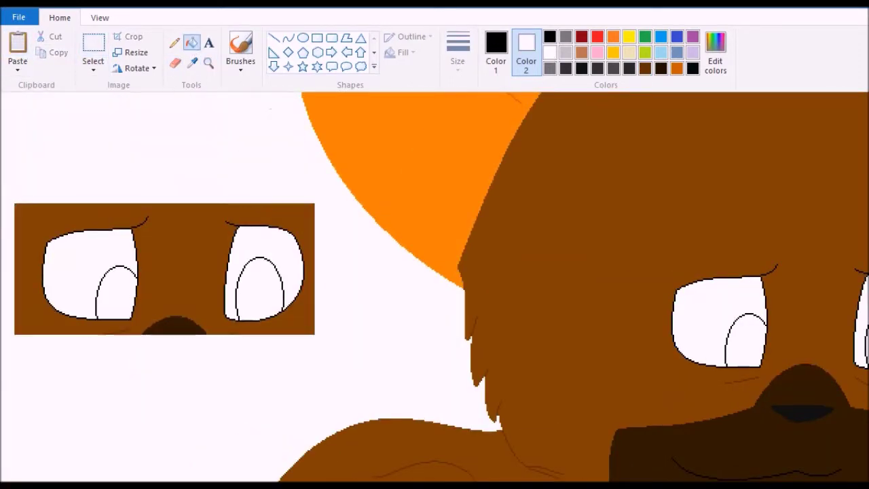
{"action": "left_click", "coordinate": [598, 36]}
{"action": "left_click", "coordinate": [265, 272]}
Mix a dark green and fill the irises of both original eyes with it
{"action": "scroll", "coordinate": [435, 286], "scroll_direction": "up", "scroll_amount": 3}
{"action": "left_click", "coordinate": [714, 51]}
{"action": "left_click", "coordinate": [358, 358]}
{"action": "left_click", "coordinate": [330, 320]}
{"action": "left_click", "coordinate": [675, 297]}
Mix a slightly darker green and draw a tall ellipse inside each iris
{"action": "left_click", "coordinate": [715, 51]}
{"action": "left_click", "coordinate": [642, 268]}
{"action": "left_click", "coordinate": [358, 357]}
{"action": "left_click_drag", "start_coordinate": [292, 277], "coordinate": [370, 427]}
{"action": "left_click_drag", "start_coordinate": [643, 257], "coordinate": [721, 448]}
Draw a line across each iris with the Curve tool and fill the area above it with the darker green
{"action": "left_click", "coordinate": [289, 37]}
{"action": "left_click_drag", "start_coordinate": [241, 347], "coordinate": [399, 340]}
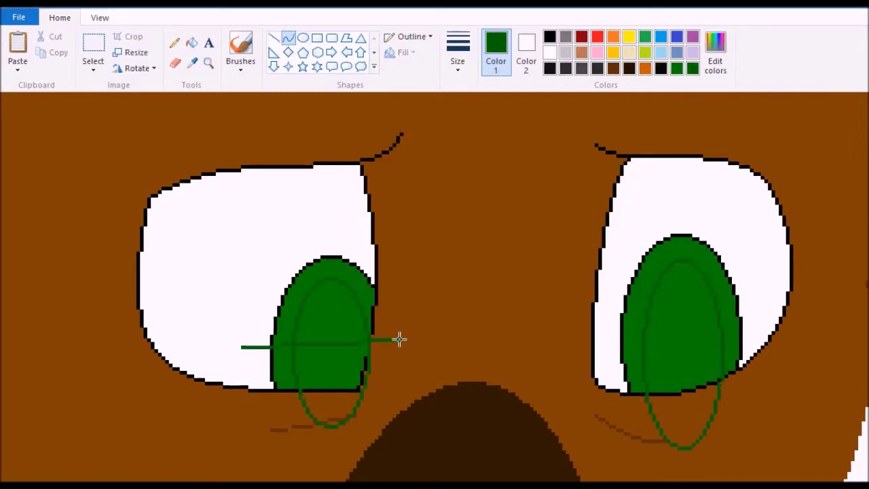
{"action": "left_click_drag", "start_coordinate": [697, 326], "coordinate": [591, 339]}
{"action": "left_click", "coordinate": [324, 326]}
{"action": "left_click", "coordinate": [679, 298]}
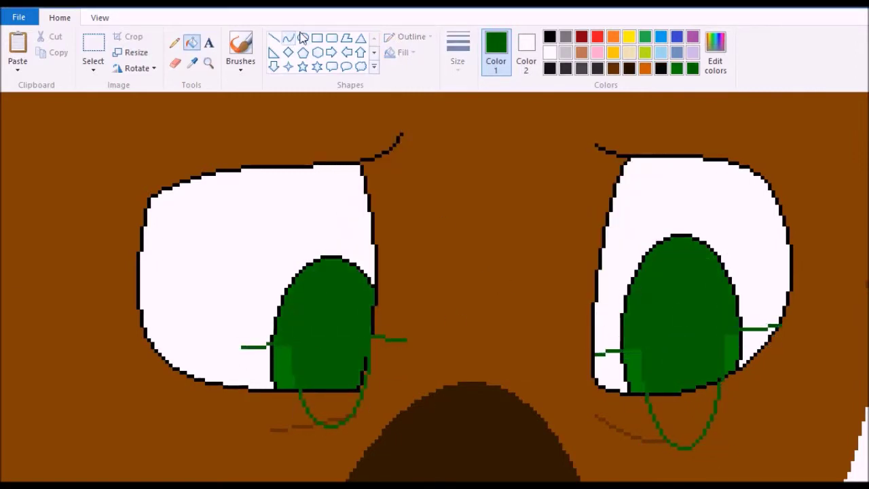
Mix a slightly darker green and draw a second, higher line across each iris
{"action": "left_click", "coordinate": [714, 51]}
{"action": "left_click", "coordinate": [645, 272]}
{"action": "left_click", "coordinate": [358, 357]}
{"action": "left_click_drag", "start_coordinate": [343, 301], "coordinate": [348, 319]}
{"action": "left_click_drag", "start_coordinate": [607, 326], "coordinate": [769, 314]}
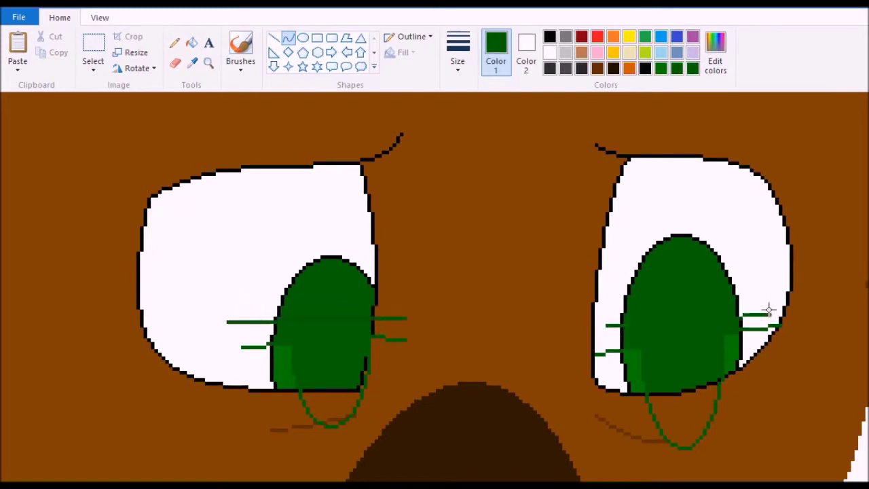
Darken the green stepwise and add further lines and fills across the upper irises to build a gradient
{"action": "left_click", "coordinate": [714, 51]}
{"action": "left_click", "coordinate": [645, 271]}
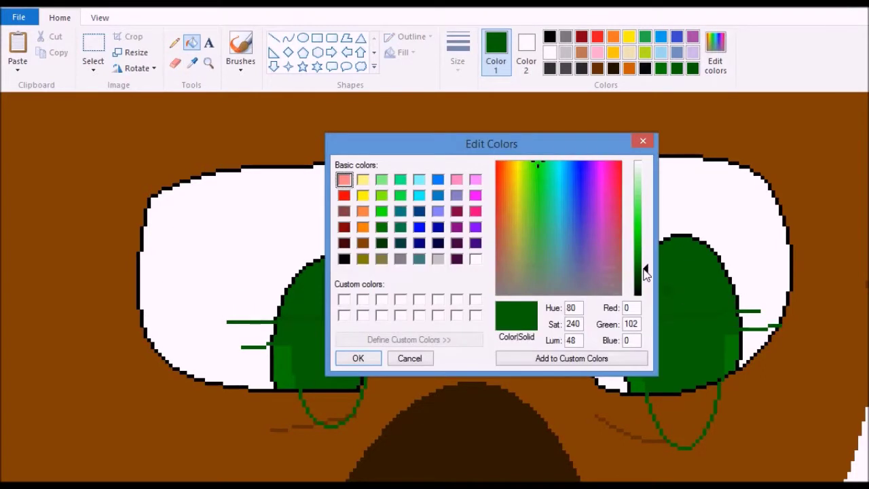
{"action": "left_click", "coordinate": [358, 358]}
{"action": "left_click", "coordinate": [288, 36]}
{"action": "left_click", "coordinate": [715, 51]}
{"action": "left_click", "coordinate": [644, 142]}
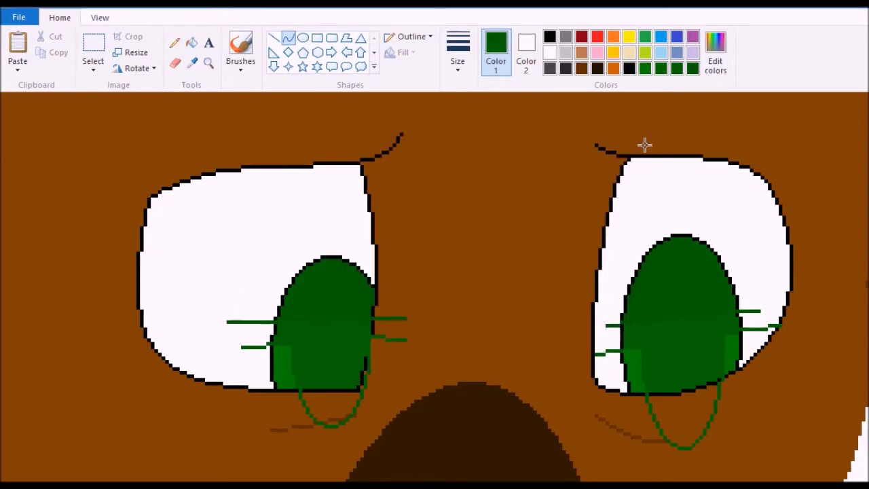
{"action": "left_click", "coordinate": [714, 51]}
{"action": "left_click", "coordinate": [358, 358]}
{"action": "left_click_drag", "start_coordinate": [364, 293], "coordinate": [270, 296]}
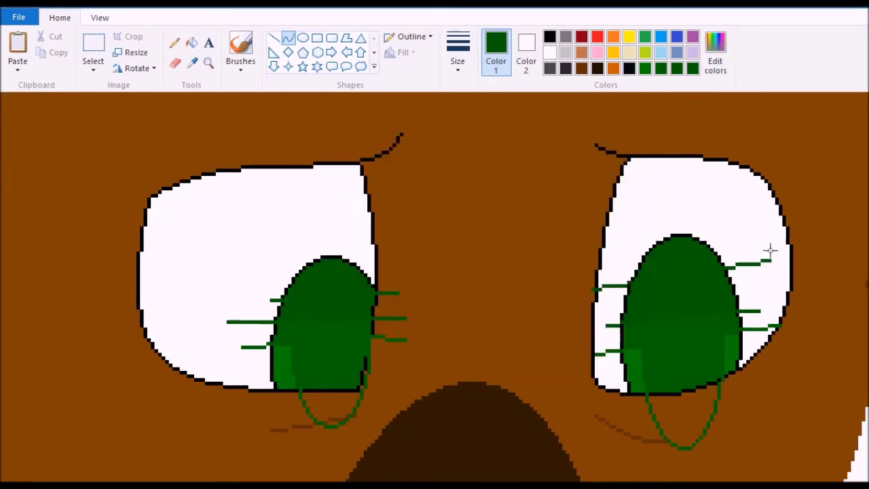
{"action": "left_click_drag", "start_coordinate": [769, 282], "coordinate": [591, 293]}
{"action": "left_click", "coordinate": [673, 256]}
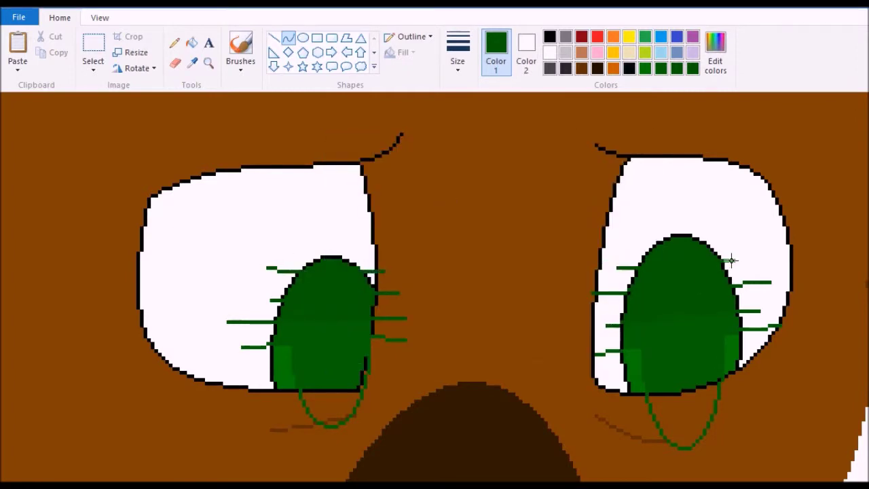
{"action": "left_click", "coordinate": [192, 42]}
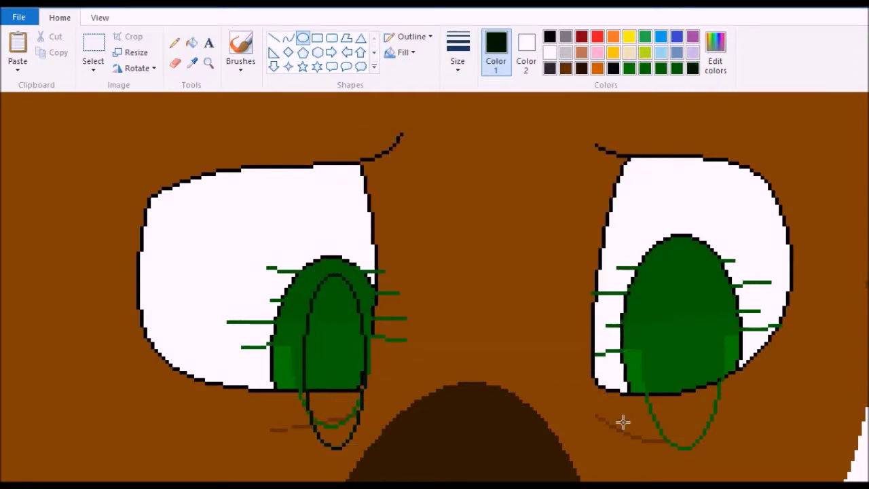
Draw a very dark green pupil ellipse in each iris and fill both pupils with that colour
{"action": "left_click_drag", "start_coordinate": [659, 262], "coordinate": [716, 439]}
{"action": "left_click", "coordinate": [192, 42]}
{"action": "left_click", "coordinate": [333, 295]}
{"action": "left_click", "coordinate": [682, 270]}
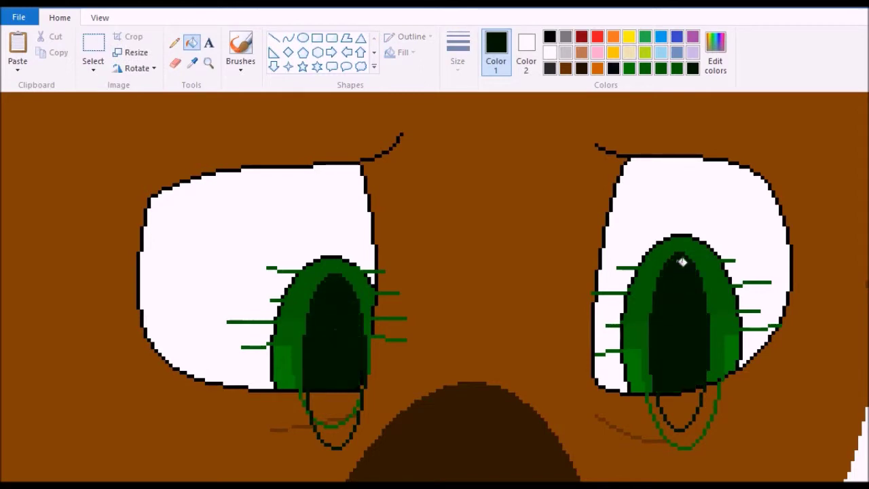
Mix a brighter green for the highlights in the lower part of the irises
{"action": "left_click", "coordinate": [628, 68]}
{"action": "left_click", "coordinate": [716, 61]}
{"action": "left_click", "coordinate": [355, 357]}
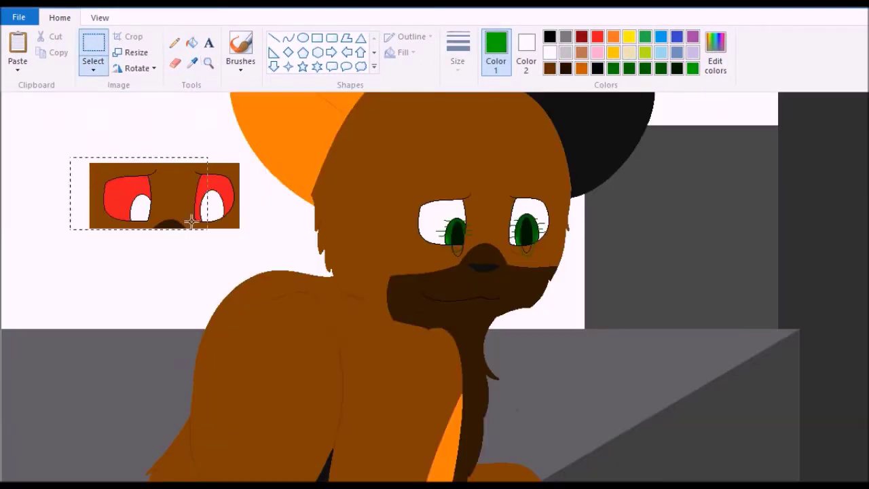
Move the copied red-eye patch over the original eyes to mask the stray green lines, then restore the white eyeballs
{"action": "left_click_drag", "start_coordinate": [157, 197], "coordinate": [490, 232]}
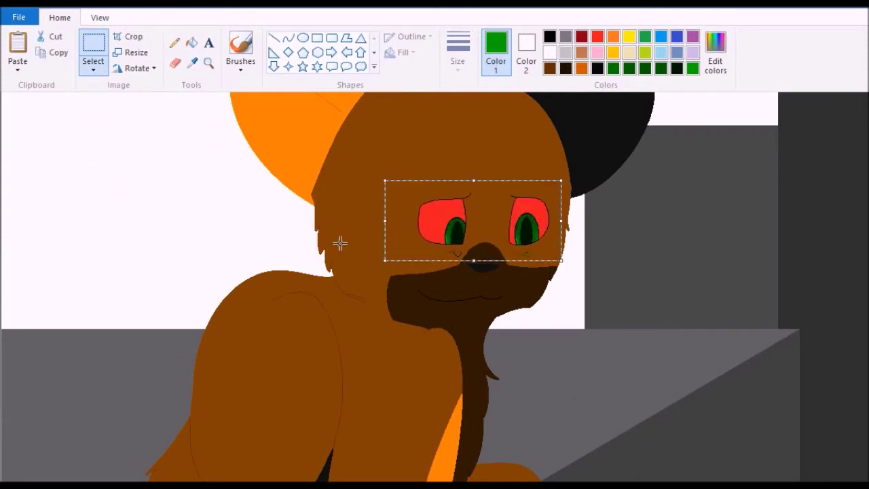
{"action": "scroll", "coordinate": [593, 300], "scroll_direction": "up", "scroll_amount": 3}
{"action": "left_click", "coordinate": [192, 61]}
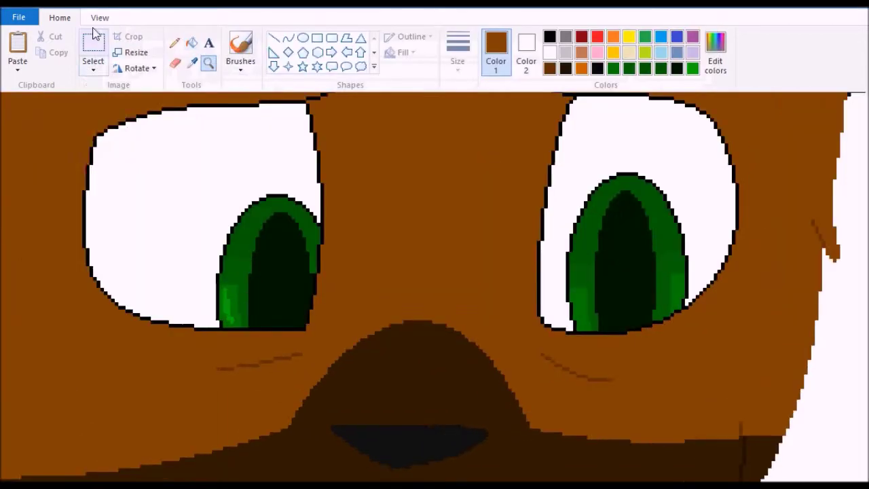
Select the iris of the eye nearer the dark ear with a free-form selection and shift it slightly downwards
{"action": "left_click", "coordinate": [93, 66]}
{"action": "left_click", "coordinate": [119, 125]}
{"action": "left_click_drag", "start_coordinate": [557, 231], "coordinate": [564, 321]}
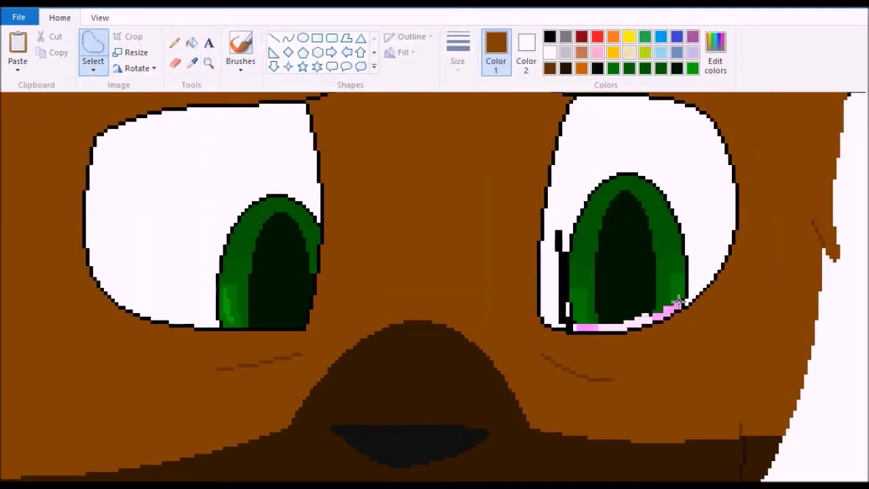
{"action": "left_click_drag", "start_coordinate": [690, 289], "coordinate": [687, 291]}
{"action": "left_click_drag", "start_coordinate": [558, 227], "coordinate": [578, 249]}
Draw a white highlight circle at the upper edge of each iris and fill both circles with white
{"action": "left_click", "coordinate": [303, 38]}
{"action": "left_click_drag", "start_coordinate": [596, 202], "coordinate": [588, 184]}
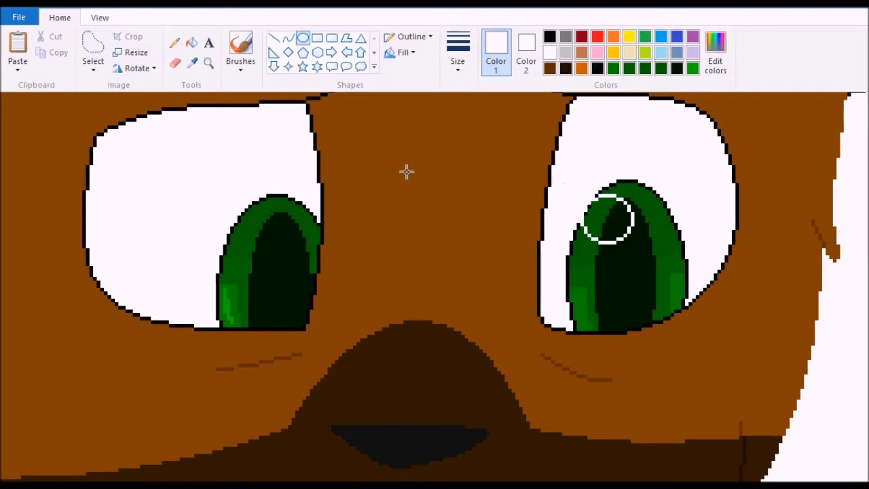
{"action": "left_click_drag", "start_coordinate": [245, 203], "coordinate": [291, 250]}
{"action": "left_click", "coordinate": [192, 42]}
{"action": "left_click", "coordinate": [253, 216]}
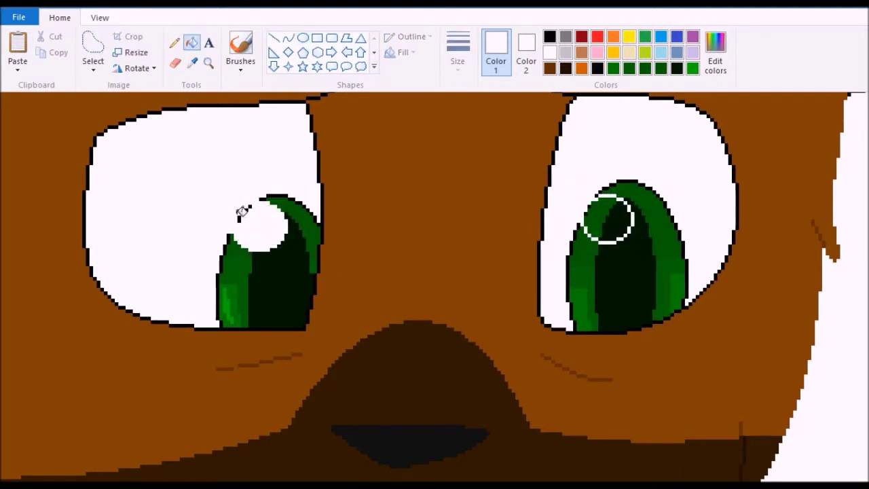
{"action": "left_click", "coordinate": [610, 215]}
Add a small white oval and a white dot to the lower part of each iris and fill them with white
{"action": "left_click", "coordinate": [302, 38]}
{"action": "left_click_drag", "start_coordinate": [216, 293], "coordinate": [258, 311]}
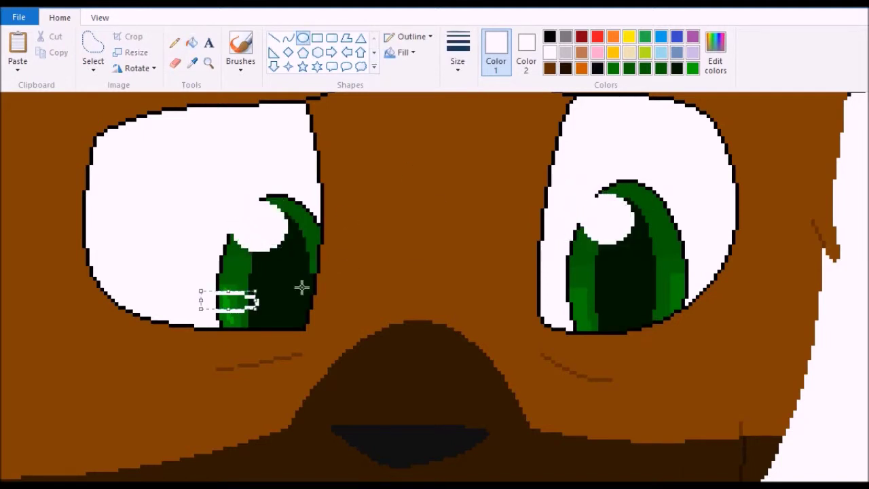
{"action": "left_click", "coordinate": [174, 42]}
{"action": "left_click", "coordinate": [693, 68]}
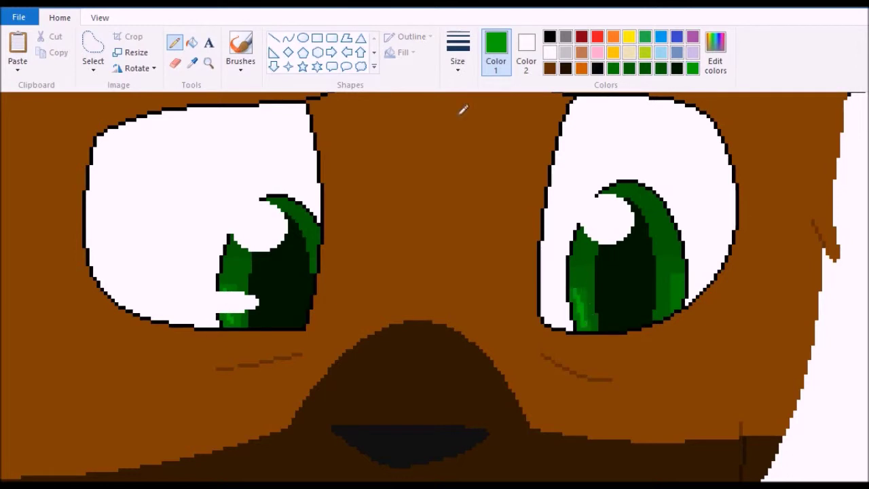
{"action": "key", "text": "ctrl+z"}
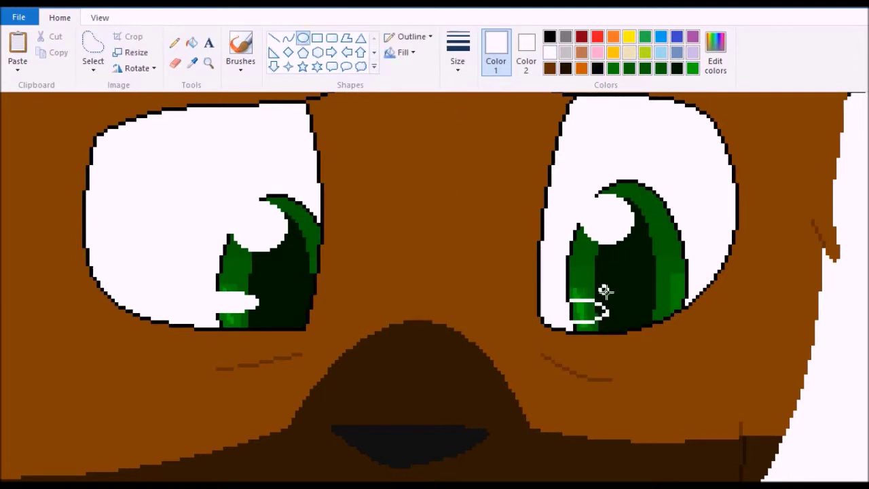
{"action": "left_click", "coordinate": [192, 43]}
{"action": "left_click", "coordinate": [262, 284]}
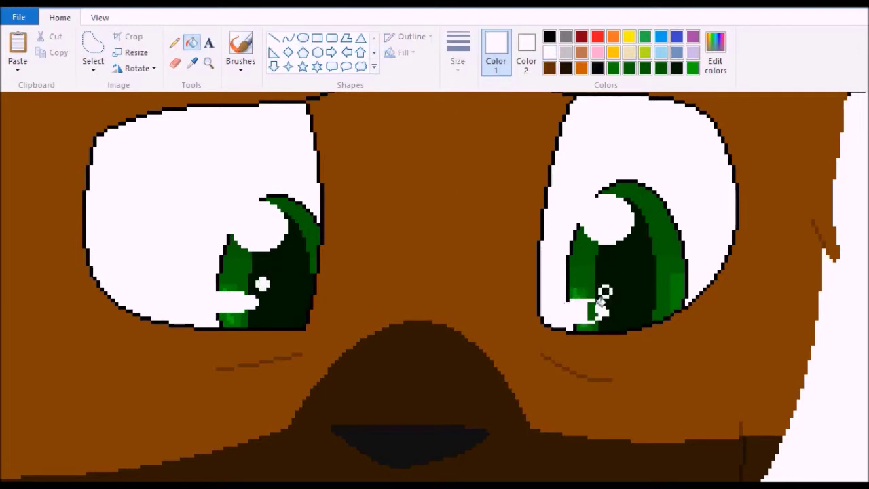
Mix a dark brown eraser colour from the fur brown and recolour the black eye outlines and brow lines
{"action": "left_click", "coordinate": [208, 63]}
{"action": "left_click", "coordinate": [174, 62]}
{"action": "left_click", "coordinate": [550, 37]}
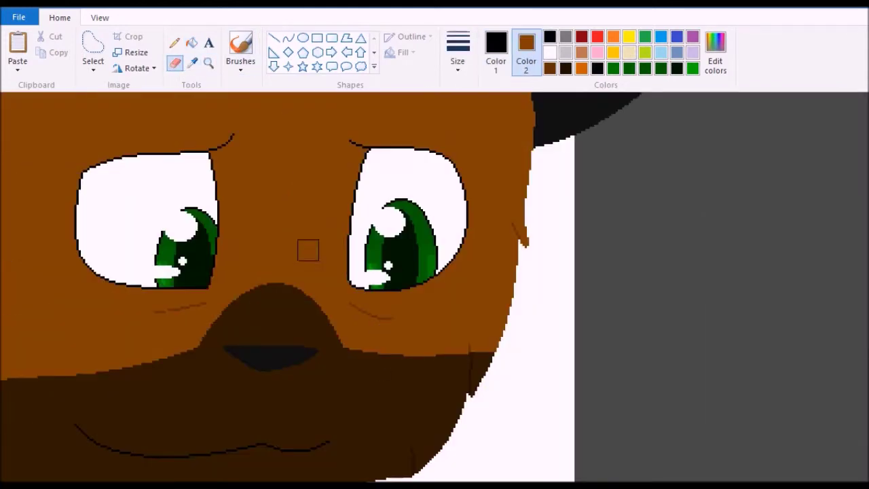
{"action": "left_click", "coordinate": [714, 51]}
{"action": "left_click_drag", "start_coordinate": [645, 265], "coordinate": [644, 288]}
{"action": "left_click", "coordinate": [357, 358]}
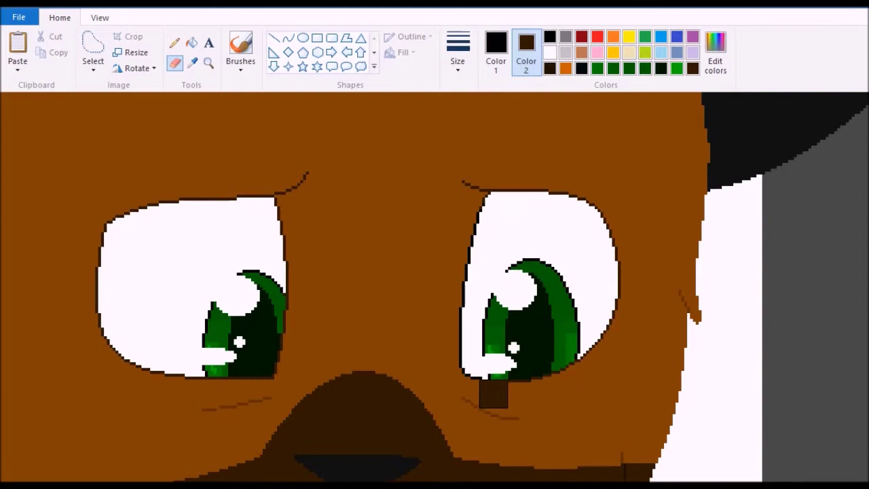
{"action": "left_click", "coordinate": [550, 52]}
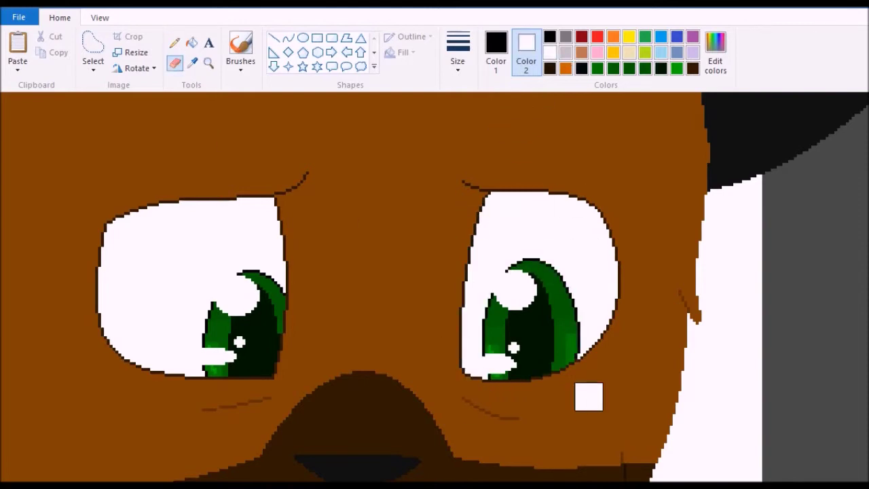
Set the eraser colour to RGB 26, 13, 0 and recolour the black mouth line on the muzzle
{"action": "scroll", "coordinate": [305, 292], "scroll_direction": "down", "scroll_amount": 5}
{"action": "left_click", "coordinate": [550, 68]}
{"action": "left_click", "coordinate": [716, 51]}
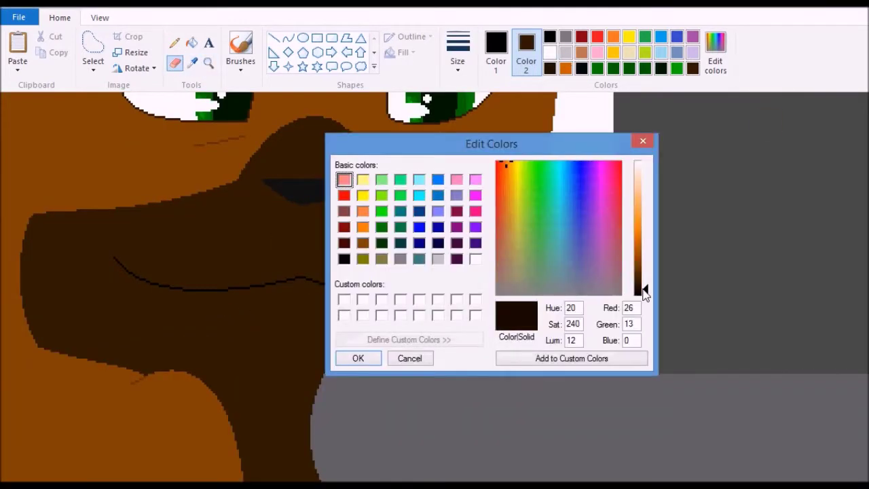
{"action": "left_click", "coordinate": [357, 357]}
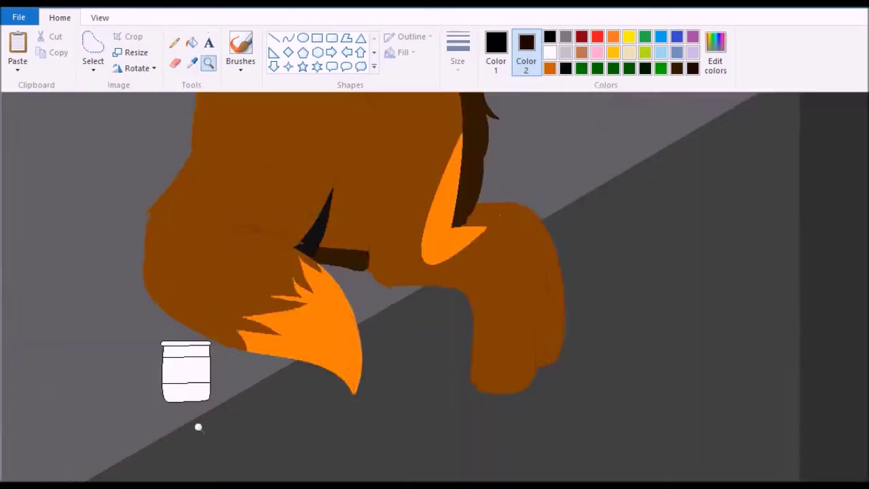
Fill the upper and lower bands of the jar beside the tail with orange-brown, leaving the middle label white
{"action": "left_click", "coordinate": [197, 425]}
{"action": "left_click", "coordinate": [192, 42]}
{"action": "left_click", "coordinate": [550, 68]}
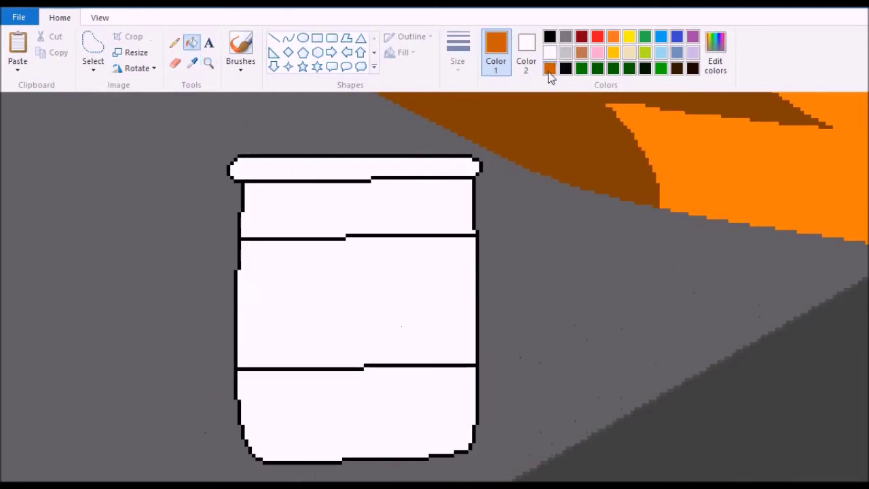
{"action": "left_click", "coordinate": [411, 207]}
{"action": "left_click", "coordinate": [356, 414]}
Draw dark brown pill outlines at the bottom of the jar and a white highlight on its upper band
{"action": "left_click", "coordinate": [715, 51]}
{"action": "left_click", "coordinate": [355, 357]}
{"action": "left_click", "coordinate": [175, 42]}
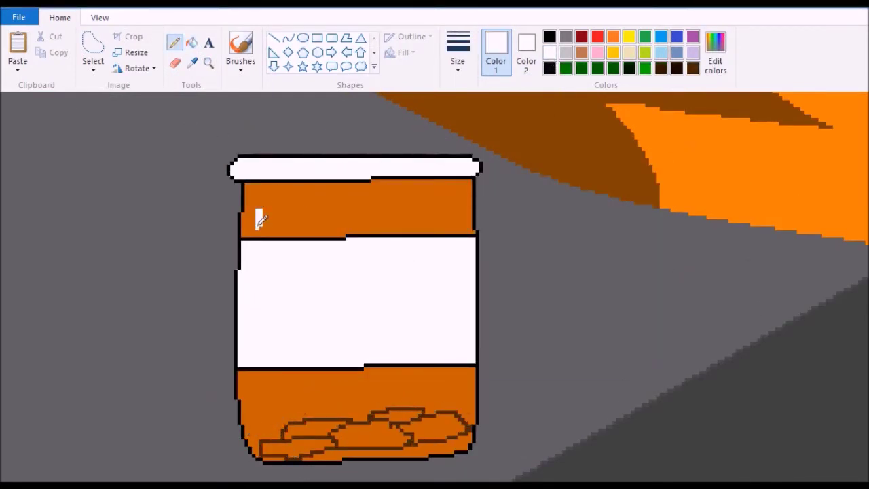
Prepare a rectangular selection of the drawing and open another Paint window for a copy
{"action": "left_click", "coordinate": [208, 62]}
{"action": "right_click", "coordinate": [330, 171]}
{"action": "right_click", "coordinate": [272, 242]}
{"action": "left_click", "coordinate": [93, 68]}
{"action": "left_click", "coordinate": [167, 102]}
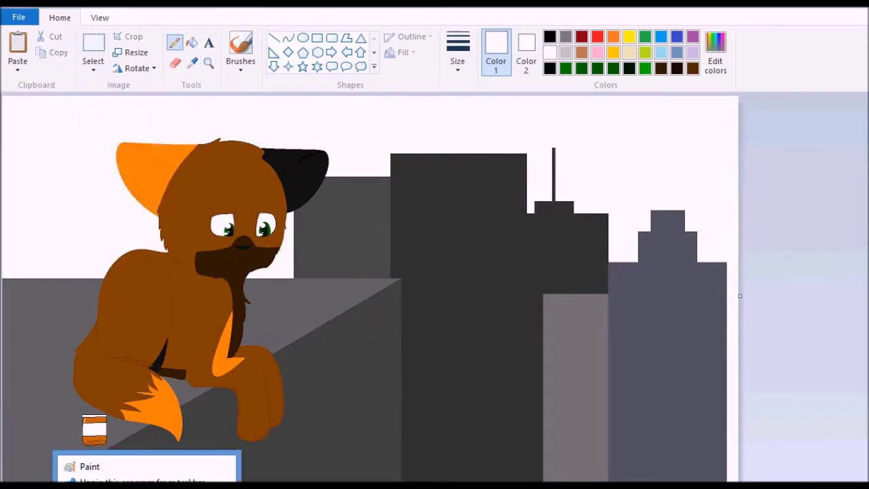
{"action": "left_click", "coordinate": [445, 344]}
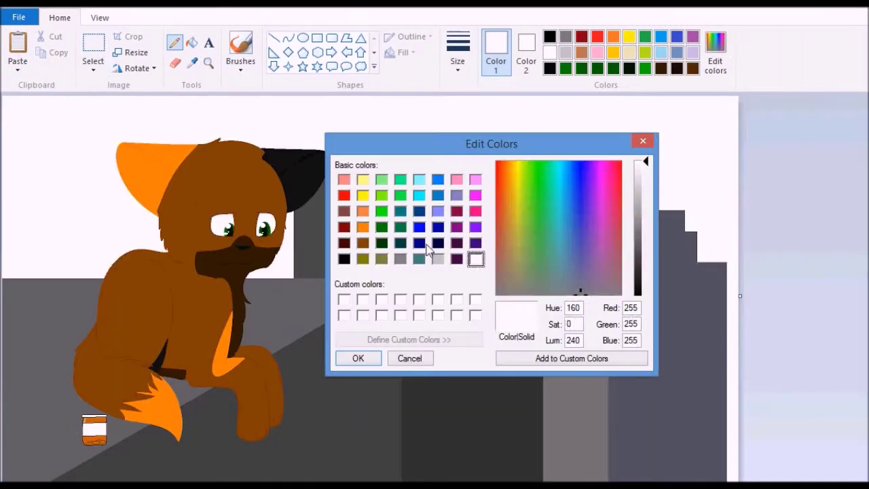
Try to fill the sky with orange and scribble red-orange pencil streaks across it
{"action": "left_click", "coordinate": [505, 168]}
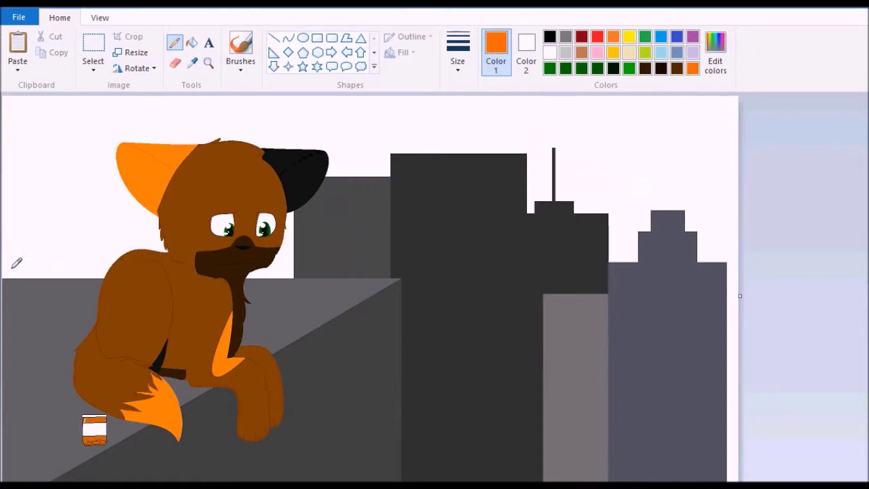
{"action": "left_click", "coordinate": [64, 157]}
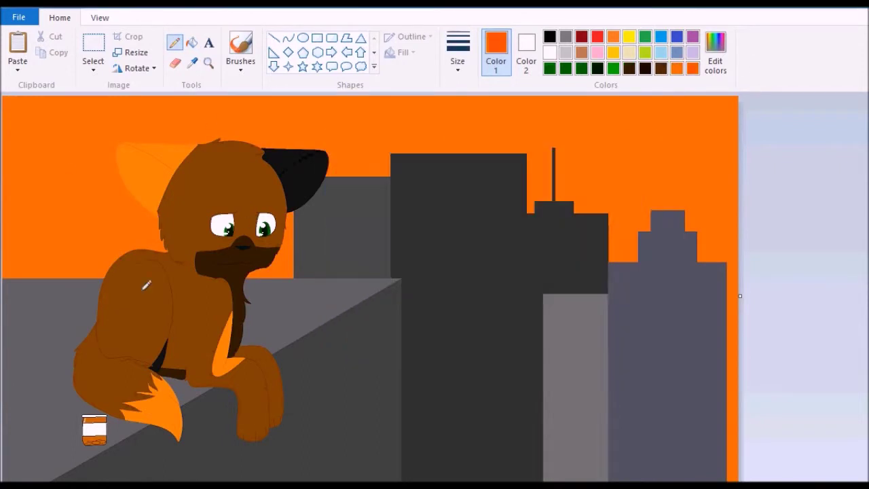
{"action": "mouse_move", "coordinate": [146, 285]}
{"action": "left_mouse_down"}
{"action": "mouse_move", "coordinate": [115, 245]}
{"action": "mouse_move", "coordinate": [272, 231]}
{"action": "mouse_move", "coordinate": [276, 269]}
{"action": "left_mouse_up"}
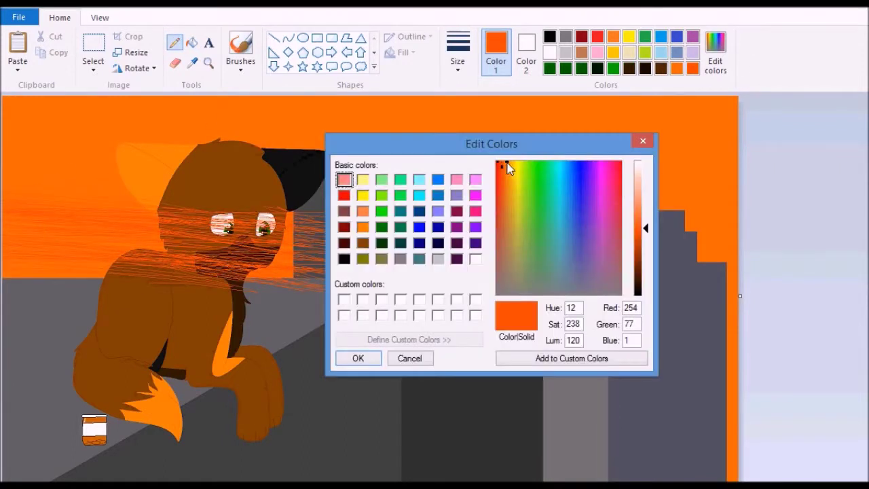
{"action": "left_click", "coordinate": [501, 162]}
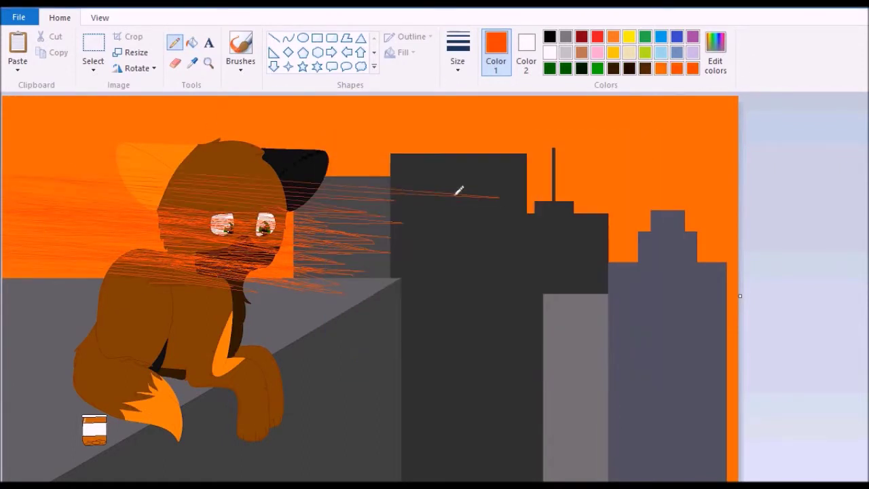
{"action": "mouse_move", "coordinate": [460, 188]}
{"action": "left_mouse_down"}
{"action": "mouse_move", "coordinate": [833, 297]}
{"action": "mouse_move", "coordinate": [777, 254]}
{"action": "mouse_move", "coordinate": [461, 167]}
{"action": "mouse_move", "coordinate": [611, 230]}
{"action": "left_mouse_up"}
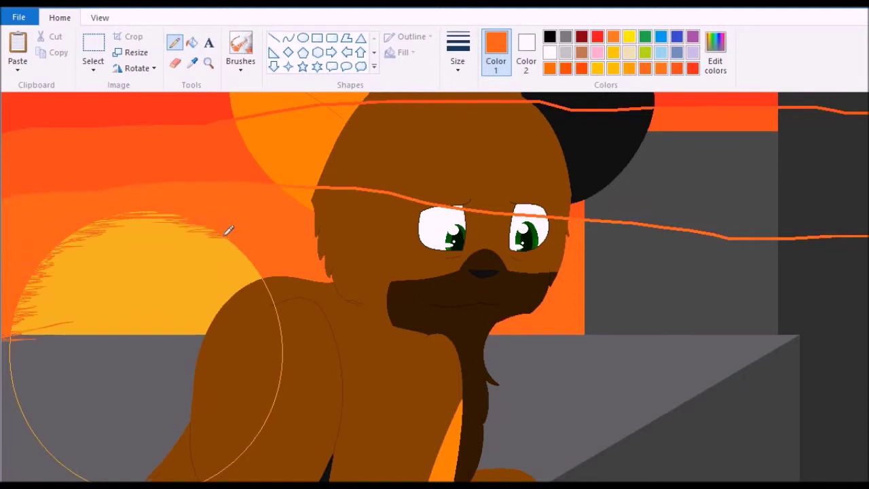
Roughen the sun's edge with pencil strokes in its own yellow and streak sampled light orange into the band above it
{"action": "left_click", "coordinate": [192, 62]}
{"action": "left_click", "coordinate": [152, 278]}
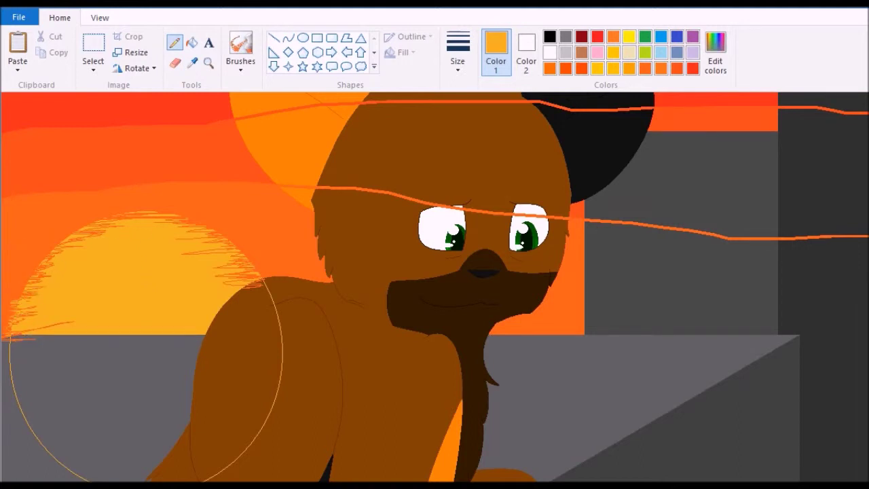
{"action": "left_click", "coordinate": [193, 62]}
{"action": "left_click", "coordinate": [3, 190]}
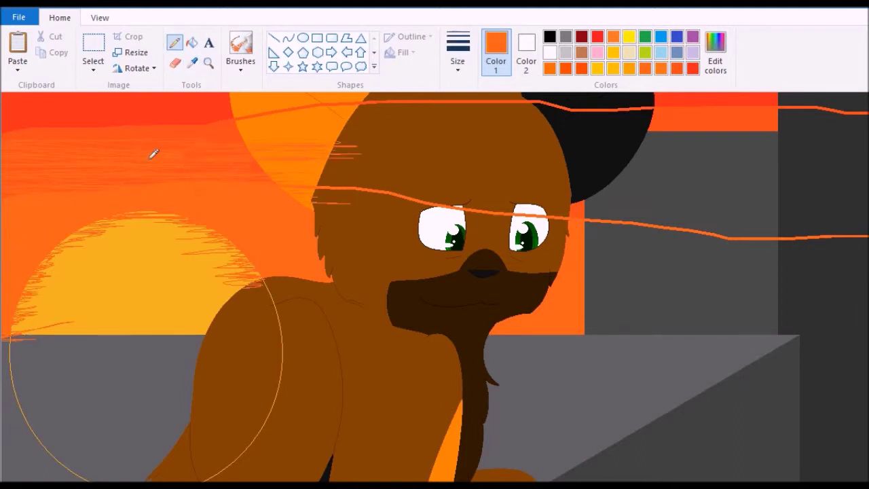
{"action": "left_click_drag", "start_coordinate": [495, 204], "coordinate": [672, 224]}
Continue the light orange pencil streaks along the band border over the buildings and down the picture's right edge
{"action": "scroll", "coordinate": [434, 285], "scroll_direction": "right", "scroll_amount": 10}
{"action": "left_click_drag", "start_coordinate": [720, 305], "coordinate": [862, 380]}
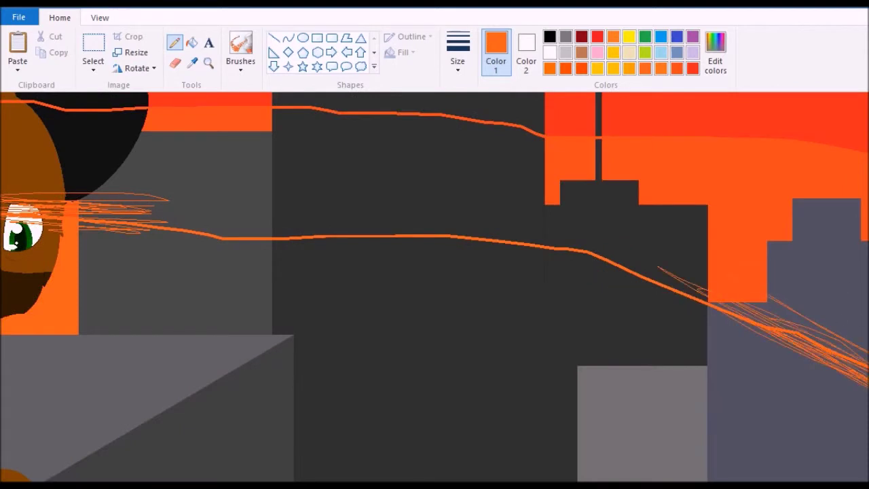
{"action": "left_click_drag", "start_coordinate": [767, 244], "coordinate": [862, 285]}
{"action": "mouse_move", "coordinate": [455, 149]}
{"action": "left_mouse_down"}
{"action": "mouse_move", "coordinate": [710, 210]}
{"action": "mouse_move", "coordinate": [862, 325]}
{"action": "left_mouse_up"}
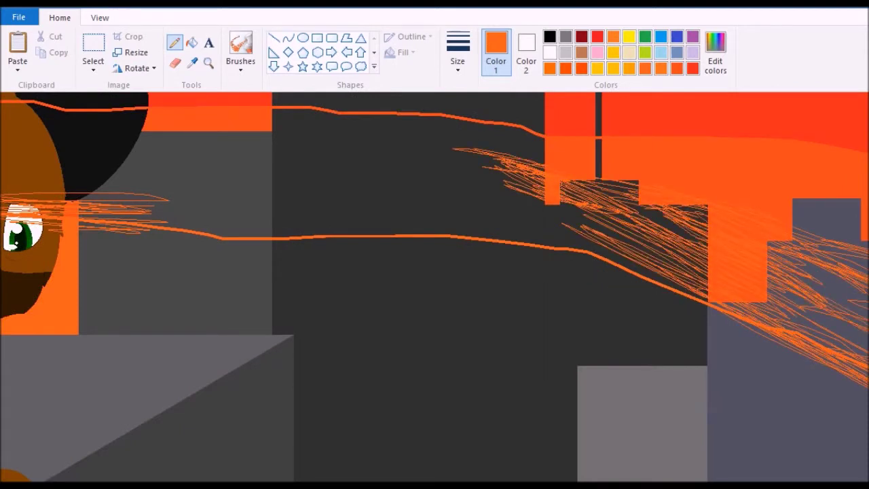
{"action": "scroll", "coordinate": [835, 338], "scroll_direction": "down", "scroll_amount": 5}
{"action": "mouse_move", "coordinate": [866, 278]}
{"action": "left_mouse_down"}
{"action": "mouse_move", "coordinate": [753, 224]}
{"action": "mouse_move", "coordinate": [830, 194]}
{"action": "mouse_move", "coordinate": [740, 197]}
{"action": "left_mouse_up"}
{"action": "mouse_move", "coordinate": [865, 322]}
{"action": "left_mouse_down"}
{"action": "mouse_move", "coordinate": [781, 296]}
{"action": "mouse_move", "coordinate": [862, 265]}
{"action": "left_mouse_up"}
{"action": "scroll", "coordinate": [781, 296], "scroll_direction": "up", "scroll_amount": 4}
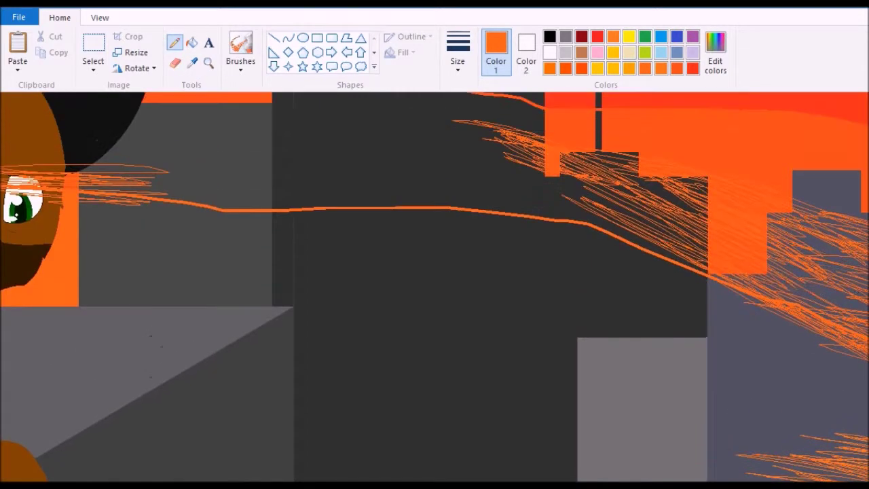
Sample the red-orange of the middle sky band and streak it down into the light orange band across the picture
{"action": "scroll", "coordinate": [782, 296], "scroll_direction": "left", "scroll_amount": 5}
{"action": "scroll", "coordinate": [781, 297], "scroll_direction": "up", "scroll_amount": 2}
{"action": "left_click", "coordinate": [192, 62]}
{"action": "left_click", "coordinate": [3, 248]}
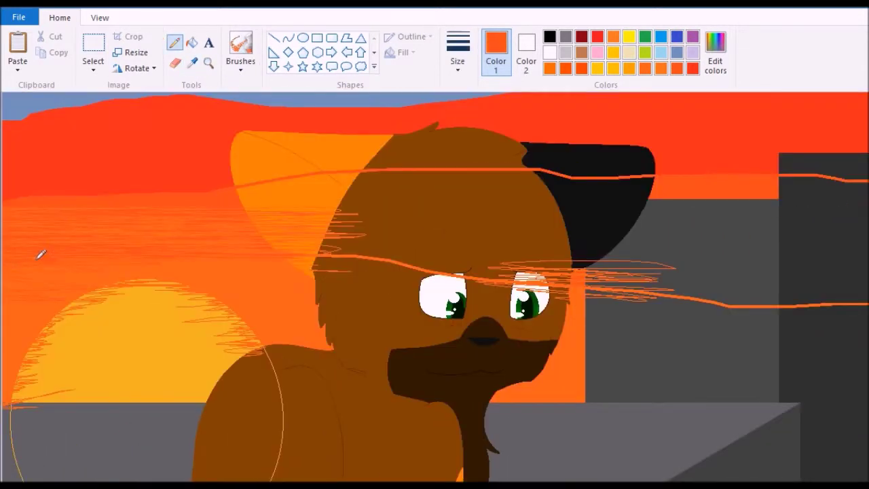
{"action": "mouse_move", "coordinate": [307, 310]}
{"action": "left_mouse_down"}
{"action": "mouse_move", "coordinate": [388, 359]}
{"action": "mouse_move", "coordinate": [563, 365]}
{"action": "mouse_move", "coordinate": [584, 380]}
{"action": "left_mouse_up"}
{"action": "scroll", "coordinate": [531, 477], "scroll_direction": "right", "scroll_amount": 7}
{"action": "scroll", "coordinate": [531, 477], "scroll_direction": "down", "scroll_amount": 4}
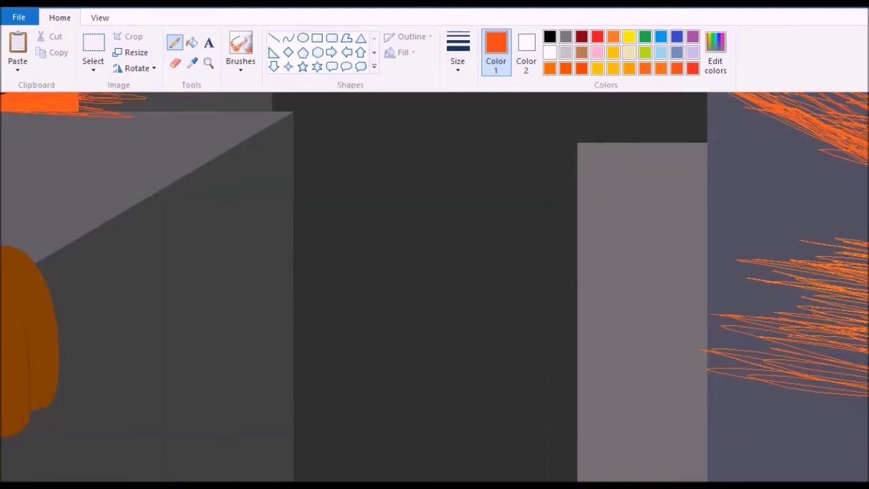
{"action": "scroll", "coordinate": [435, 285], "scroll_direction": "up", "scroll_amount": 8}
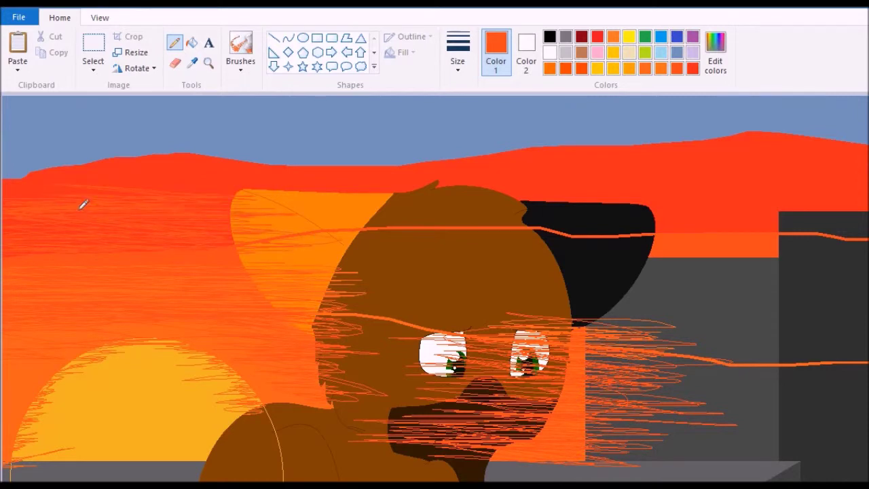
Blend the red and red-orange sky bands with horizontal pencil streaks in both colours across the whole width
{"action": "mouse_move", "coordinate": [83, 204]}
{"action": "left_mouse_down"}
{"action": "mouse_move", "coordinate": [407, 204]}
{"action": "mouse_move", "coordinate": [283, 200]}
{"action": "left_mouse_up"}
{"action": "scroll", "coordinate": [283, 200], "scroll_direction": "right", "scroll_amount": 7}
{"action": "left_click_drag", "start_coordinate": [310, 227], "coordinate": [857, 248]}
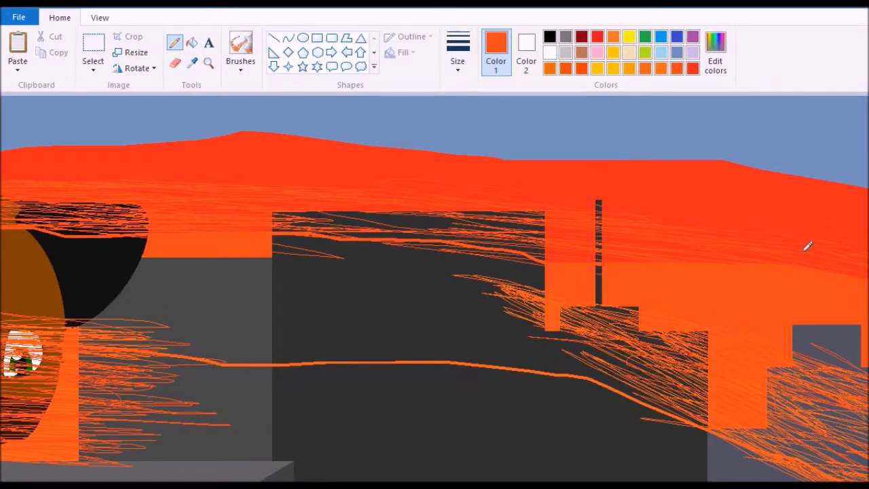
{"action": "mouse_move", "coordinate": [543, 244]}
{"action": "left_mouse_down"}
{"action": "mouse_move", "coordinate": [351, 200]}
{"action": "mouse_move", "coordinate": [786, 302]}
{"action": "left_mouse_up"}
{"action": "left_click_drag", "start_coordinate": [747, 266], "coordinate": [271, 258]}
{"action": "scroll", "coordinate": [176, 272], "scroll_direction": "left", "scroll_amount": 6}
Sample the sky blue and speckle it with a textured brush along the upper edge of the red band
{"action": "left_click", "coordinate": [240, 47]}
{"action": "left_click", "coordinate": [192, 62]}
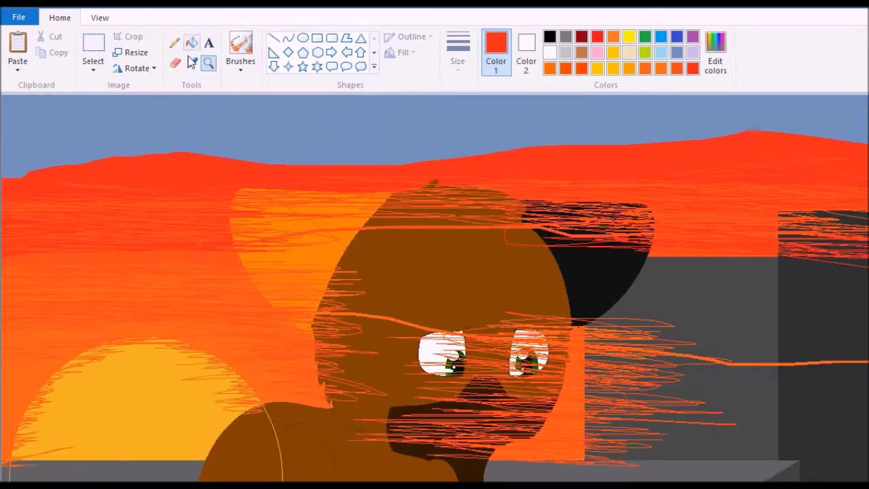
{"action": "left_click", "coordinate": [30, 163]}
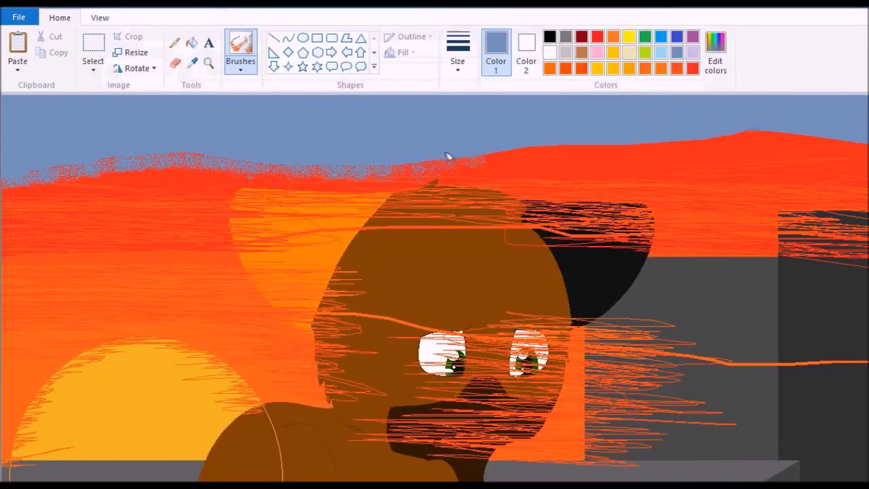
{"action": "left_click_drag", "start_coordinate": [446, 155], "coordinate": [421, 163]}
{"action": "scroll", "coordinate": [434, 182], "scroll_direction": "right", "scroll_amount": 6}
{"action": "left_click_drag", "start_coordinate": [224, 151], "coordinate": [296, 138]}
{"action": "left_click_drag", "start_coordinate": [382, 132], "coordinate": [601, 162]}
{"action": "scroll", "coordinate": [601, 161], "scroll_direction": "right", "scroll_amount": 2}
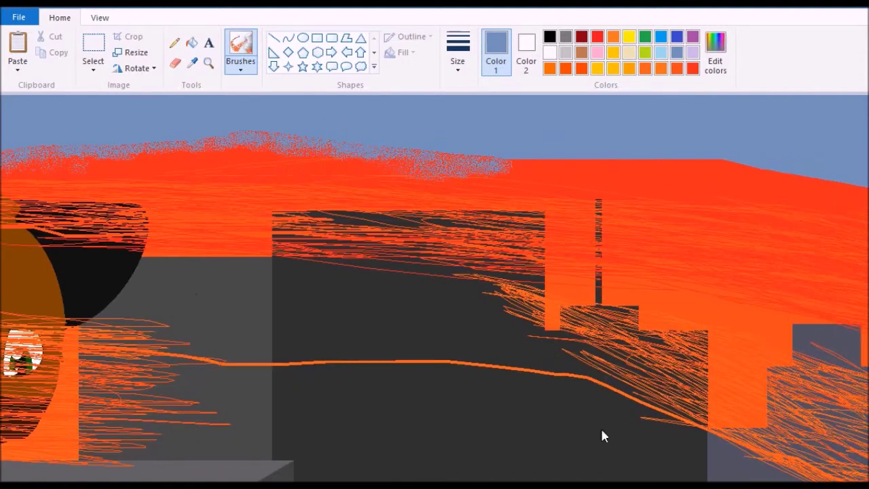
{"action": "left_click_drag", "start_coordinate": [854, 187], "coordinate": [679, 162]}
Sample the red and speckle it up into the lower edge of the blue sky across the picture
{"action": "left_click", "coordinate": [96, 147]}
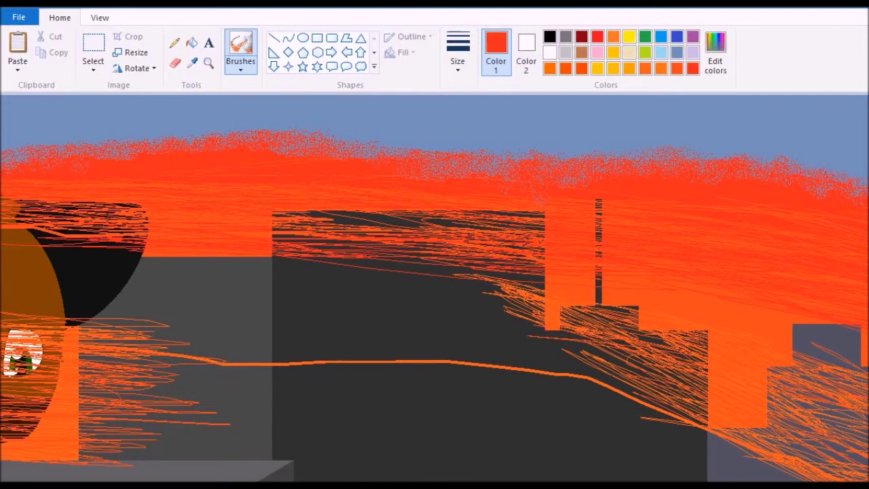
{"action": "scroll", "coordinate": [296, 165], "scroll_direction": "left", "scroll_amount": 10}
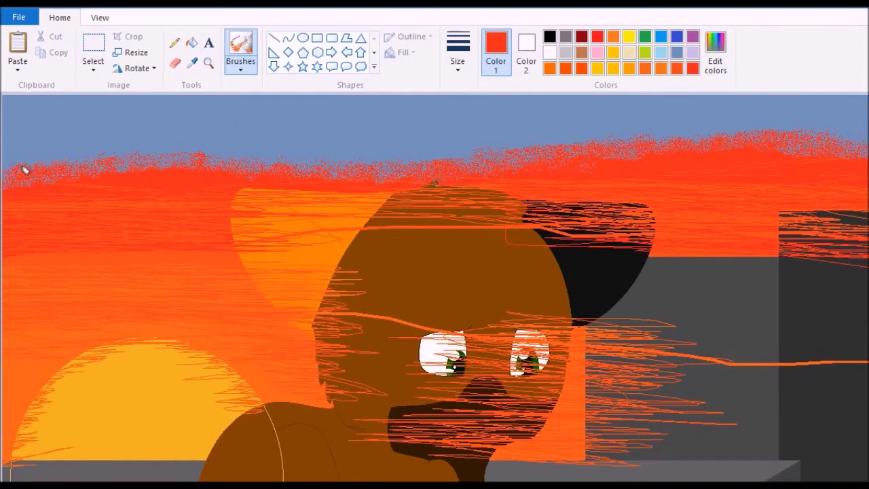
Mix further blue shades and speckle them with the textured brush across the full width of the blue sky
{"action": "left_click", "coordinate": [715, 51]}
{"action": "left_click", "coordinate": [568, 167]}
{"action": "left_click", "coordinate": [355, 357]}
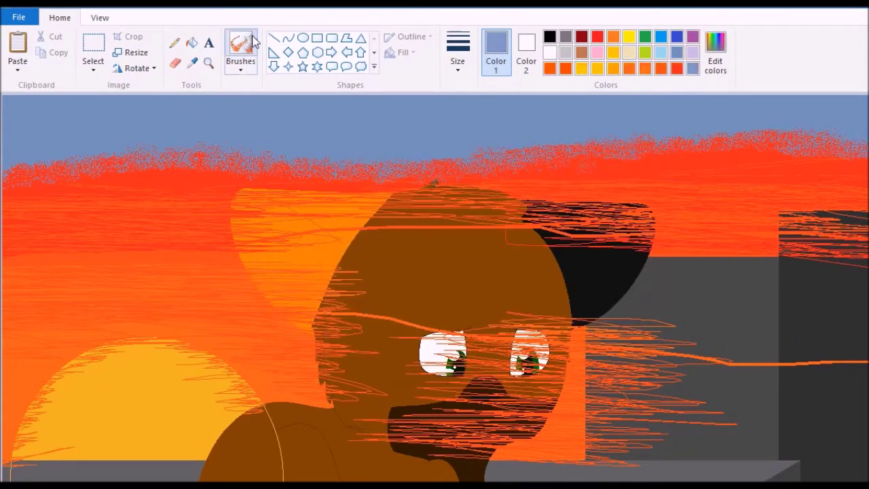
{"action": "scroll", "coordinate": [426, 467], "scroll_direction": "right", "scroll_amount": 8}
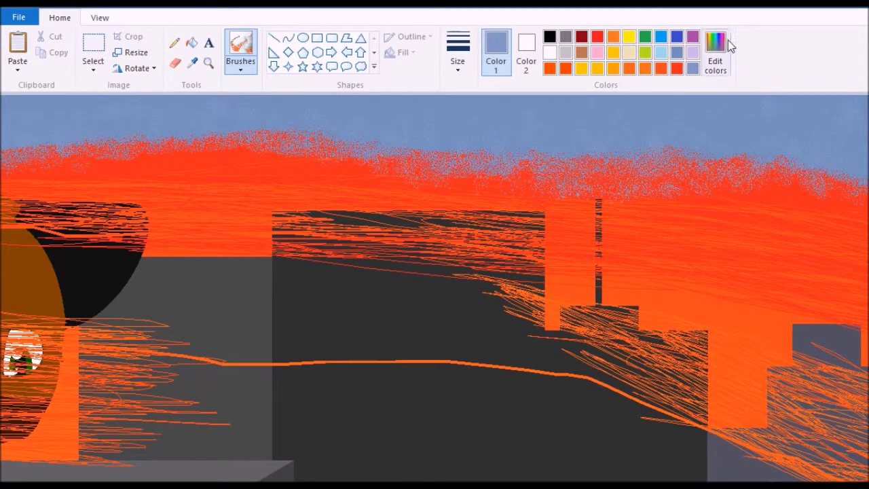
{"action": "scroll", "coordinate": [694, 135], "scroll_direction": "left", "scroll_amount": 8}
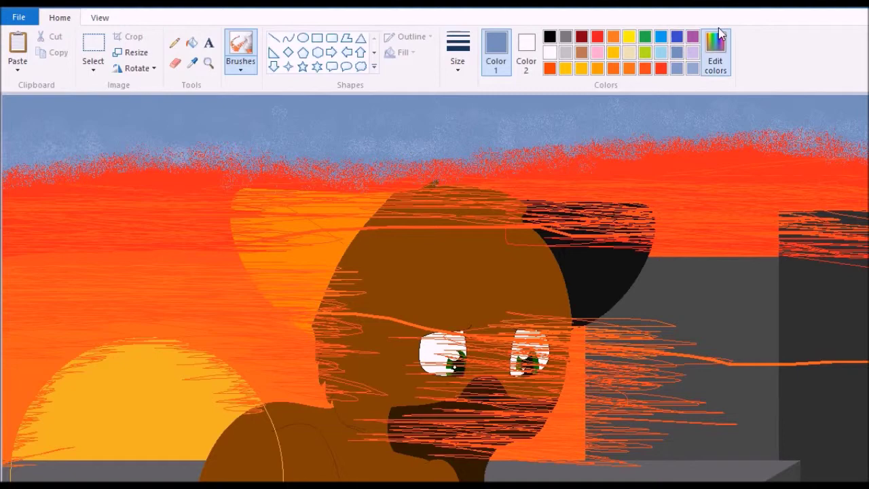
{"action": "scroll", "coordinate": [585, 100], "scroll_direction": "right", "scroll_amount": 8}
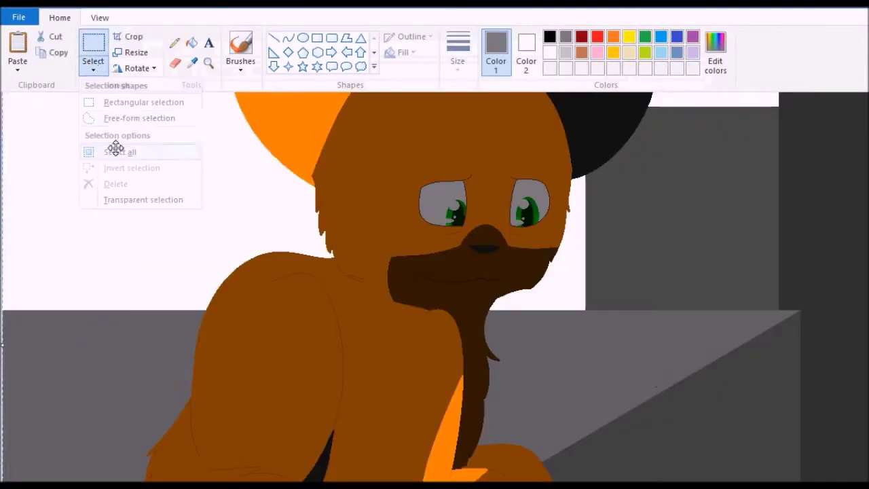
Lay the transparent copy of the animal and buildings over the sunset sky and fill its grey eye whites with white
{"action": "left_click", "coordinate": [302, 282]}
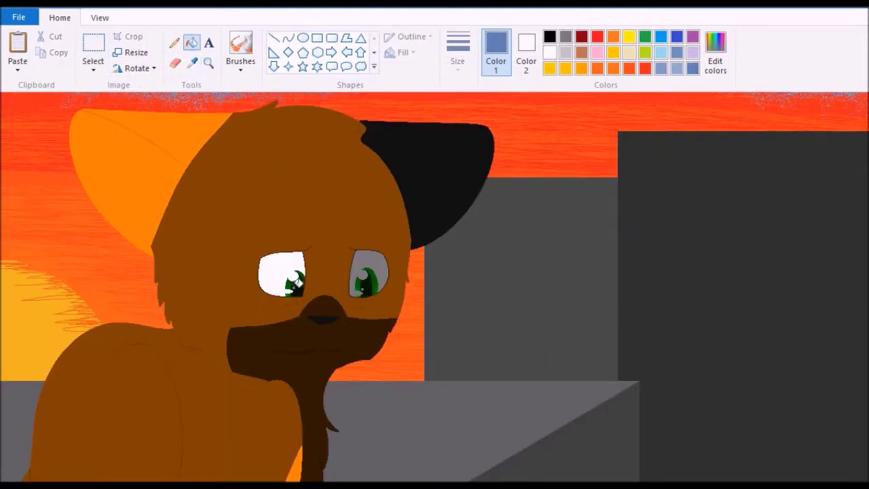
{"action": "left_click", "coordinate": [357, 261]}
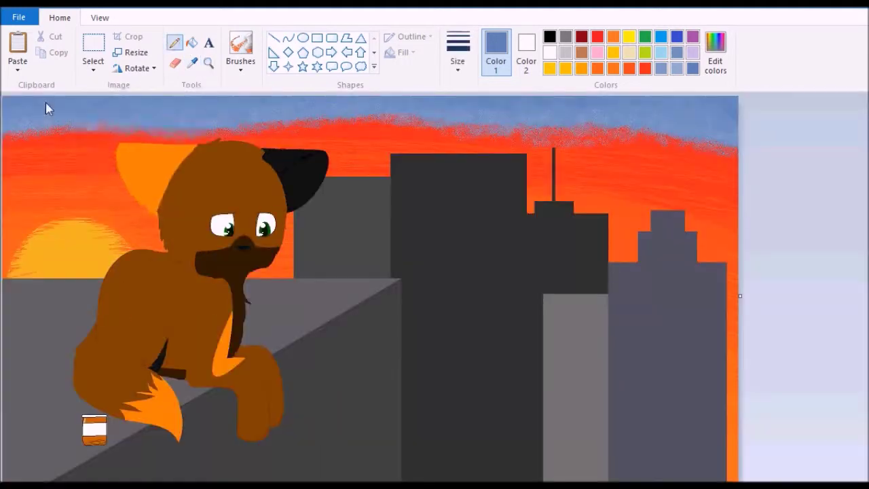
{"action": "key", "text": "ctrl+a"}
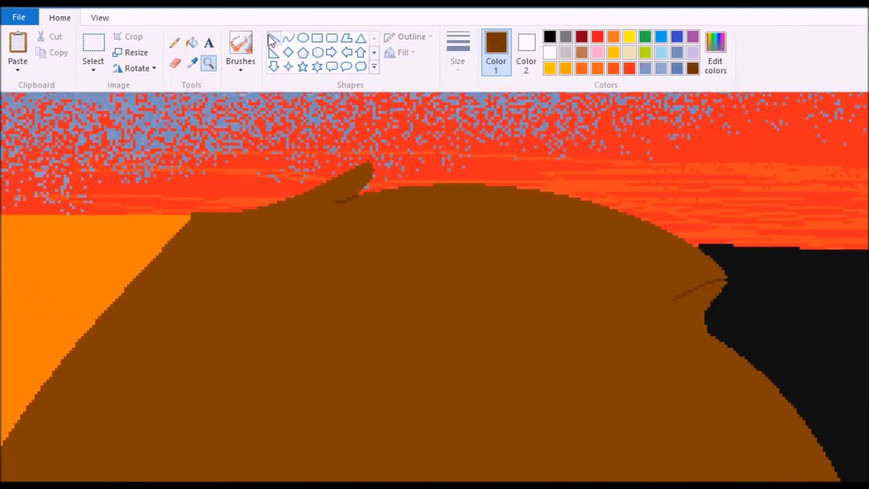
Draw dark brown shading curves just inside the top of the head and along the shoulder and back
{"action": "left_click_drag", "start_coordinate": [170, 224], "coordinate": [340, 199]}
{"action": "left_click", "coordinate": [563, 216]}
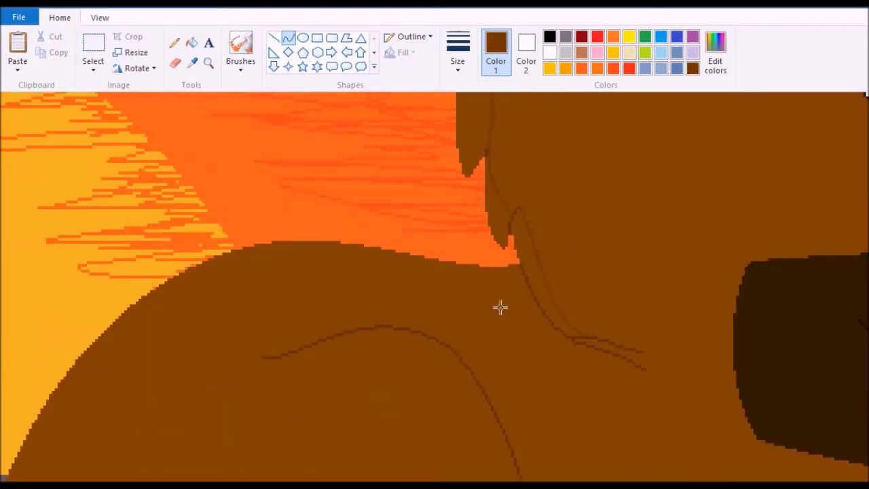
{"action": "left_click_drag", "start_coordinate": [185, 312], "coordinate": [520, 252]}
{"action": "left_click_drag", "start_coordinate": [170, 335], "coordinate": [224, 277]}
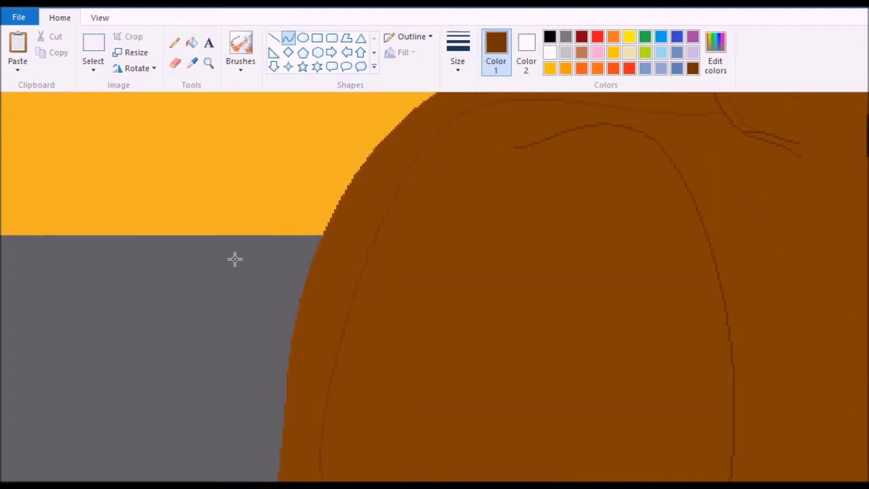
Fill the shaded areas of the body and front leg with dark brown and prepare a shading curve for the tail
{"action": "scroll", "coordinate": [271, 254], "scroll_direction": "down", "scroll_amount": 5}
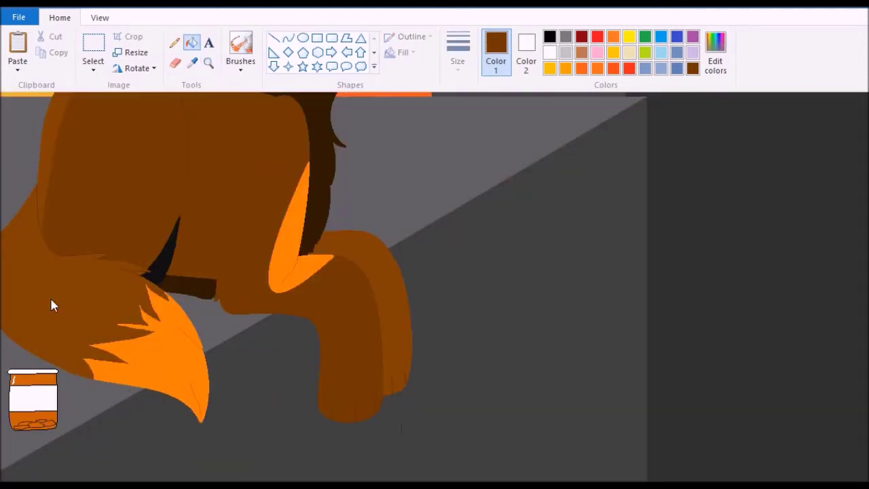
{"action": "left_click", "coordinate": [352, 242]}
{"action": "left_click", "coordinate": [288, 38]}
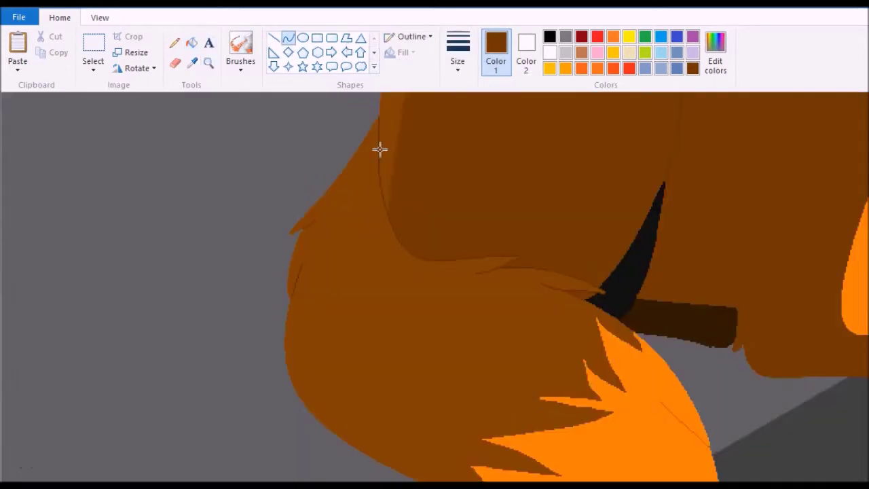
{"action": "scroll", "coordinate": [325, 238], "scroll_direction": "down", "scroll_amount": 3}
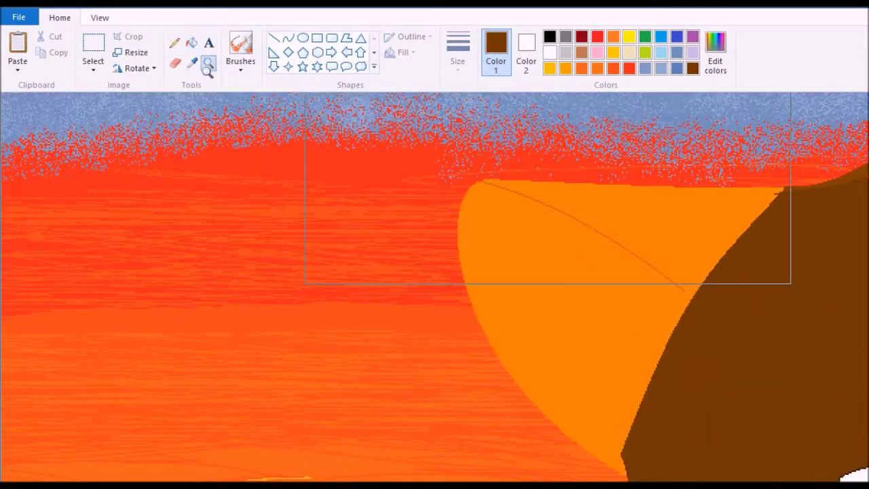
Mix a darker shade of the muzzle's brown and fill the shaded chest fur and the underside patch between the legs with it
{"action": "left_click", "coordinate": [545, 184]}
{"action": "left_click", "coordinate": [192, 62]}
{"action": "left_click", "coordinate": [392, 237]}
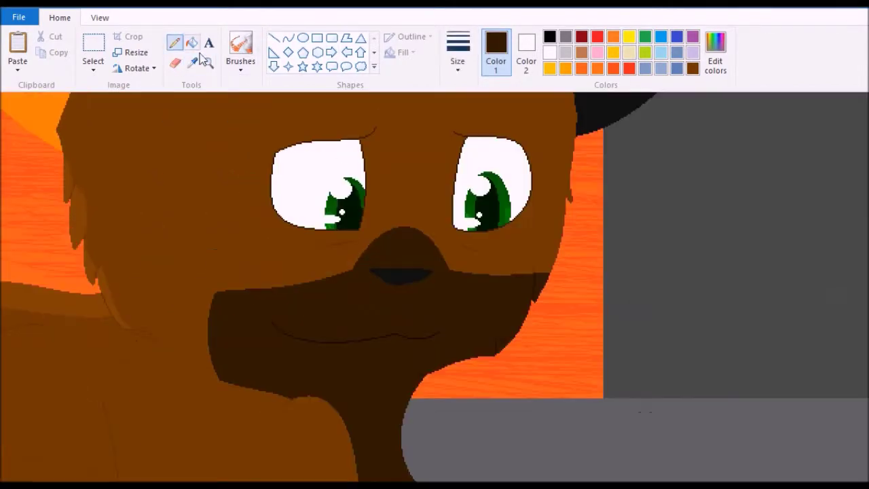
{"action": "left_click", "coordinate": [715, 51]}
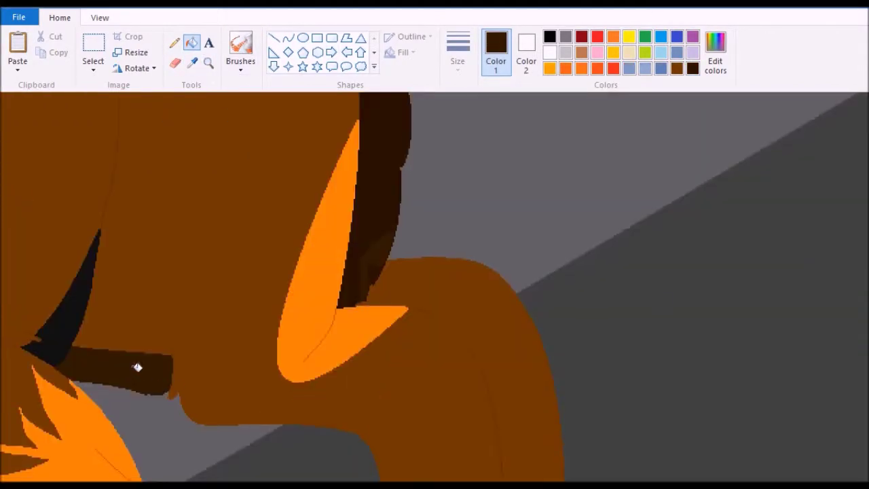
{"action": "left_click", "coordinate": [136, 364]}
Mix a darker orange, draw a shading curve inside the orange ear, and fill the shaded ear, tail tip and leg marking
{"action": "left_click", "coordinate": [715, 51]}
{"action": "left_click", "coordinate": [644, 241]}
{"action": "left_click", "coordinate": [358, 358]}
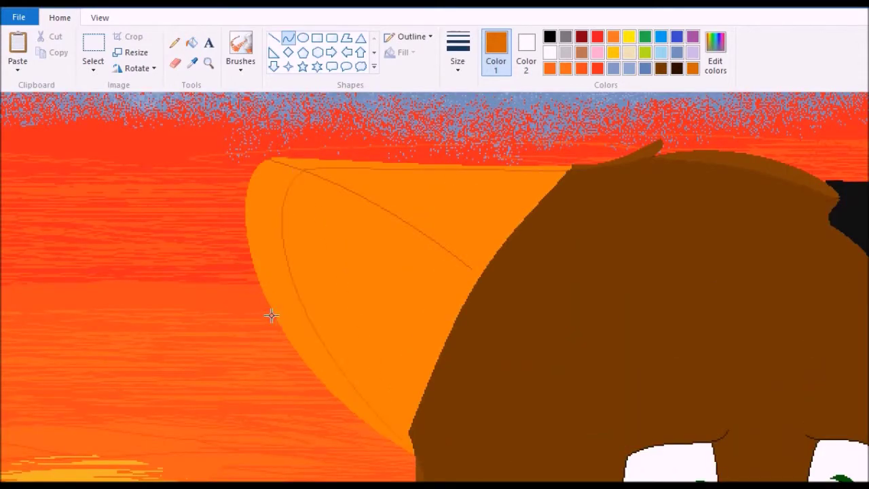
{"action": "left_click", "coordinate": [192, 42]}
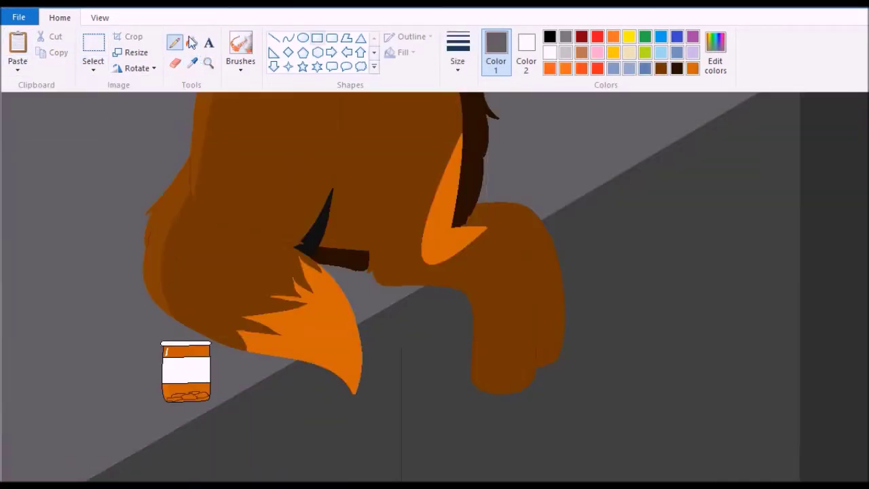
Mix progressively darker greys, including RGB 63, 63, 63, and scribble shadow strokes on the rooftop around the tail and front leg
{"action": "left_click", "coordinate": [715, 54]}
{"action": "left_click", "coordinate": [355, 358]}
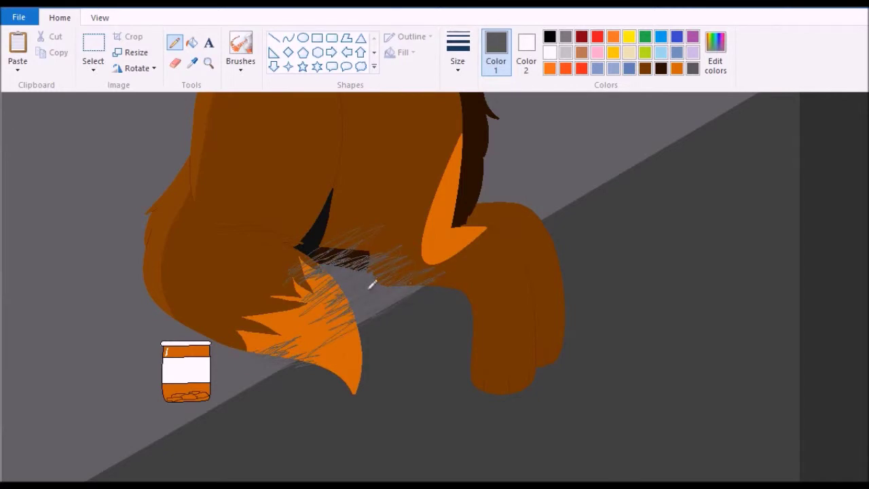
{"action": "left_click", "coordinate": [714, 54]}
{"action": "left_click", "coordinate": [355, 359]}
{"action": "left_click_drag", "start_coordinate": [424, 257], "coordinate": [468, 232]}
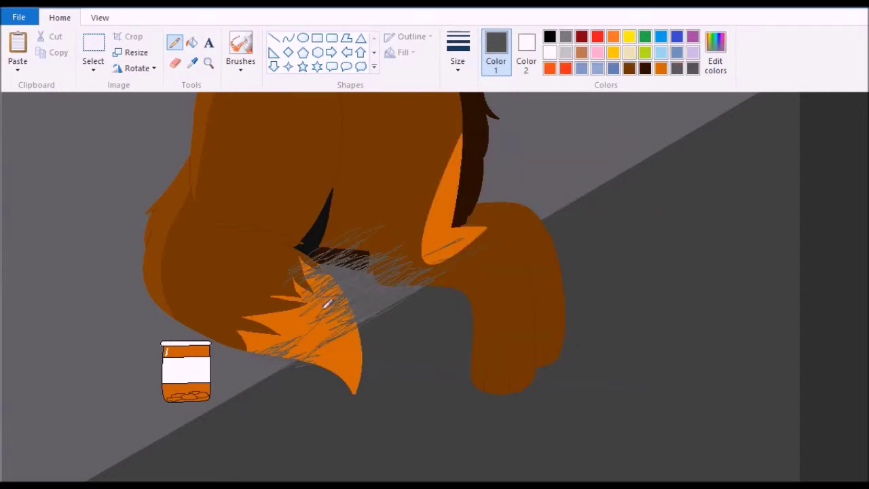
{"action": "left_click", "coordinate": [715, 54]}
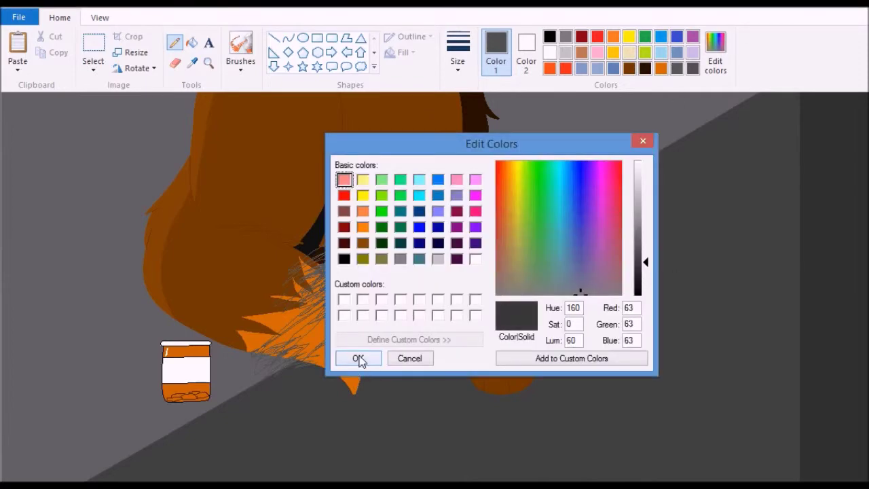
{"action": "left_click", "coordinate": [359, 359]}
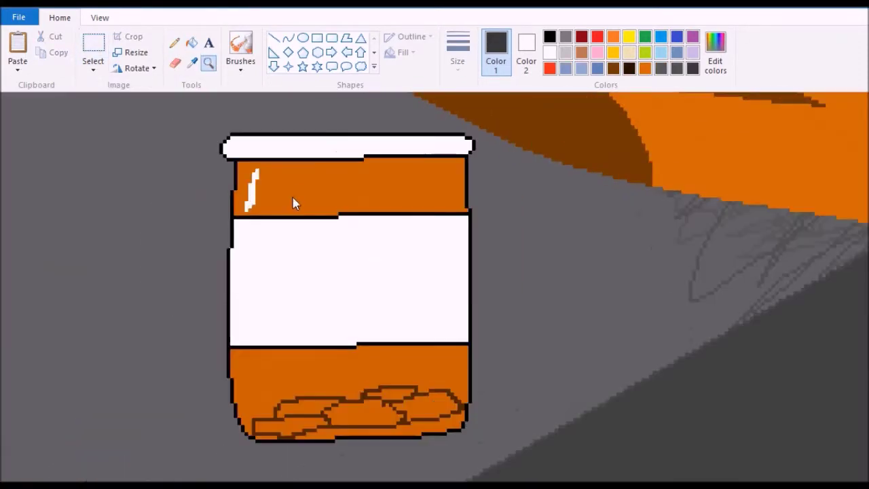
Mix a darker shade of the jar's orange, outline highlights along one edge, and fill the remaining glass and contents with it
{"action": "left_click", "coordinate": [293, 197]}
{"action": "left_click", "coordinate": [715, 55]}
{"action": "left_click", "coordinate": [358, 357]}
{"action": "left_click_drag", "start_coordinate": [238, 350], "coordinate": [239, 387]}
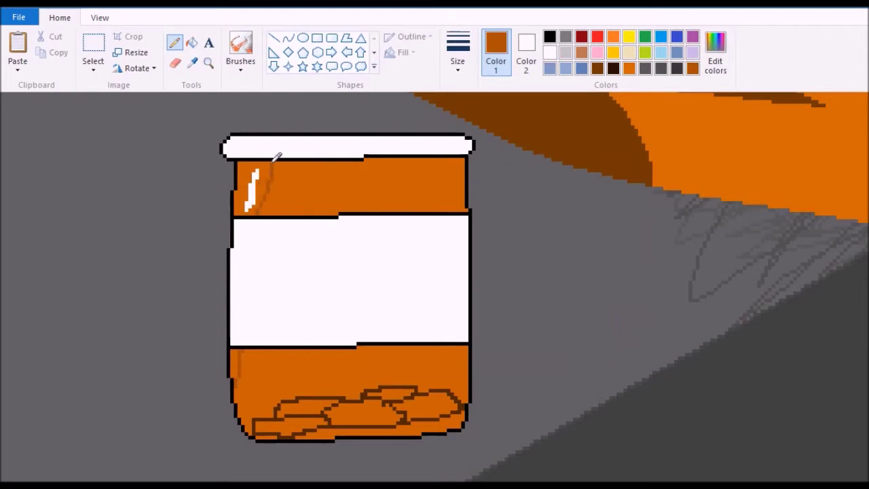
{"action": "left_click", "coordinate": [191, 42]}
{"action": "left_click", "coordinate": [285, 187]}
{"action": "left_click", "coordinate": [305, 367]}
{"action": "left_click", "coordinate": [277, 430]}
{"action": "left_click", "coordinate": [340, 410]}
{"action": "left_click", "coordinate": [409, 425]}
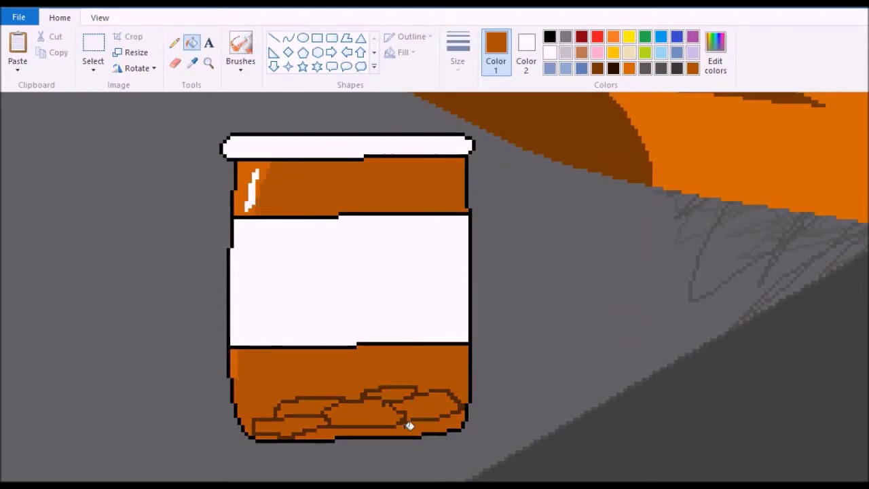
Mix a light grey, draw shading lines along one edge of the jar's lid and label, and fill their shaded areas
{"action": "left_click", "coordinate": [270, 145]}
{"action": "left_click", "coordinate": [715, 54]}
{"action": "left_click", "coordinate": [355, 357]}
{"action": "left_click", "coordinate": [175, 42]}
{"action": "left_click_drag", "start_coordinate": [237, 345], "coordinate": [254, 223]}
{"action": "left_click_drag", "start_coordinate": [257, 163], "coordinate": [258, 150]}
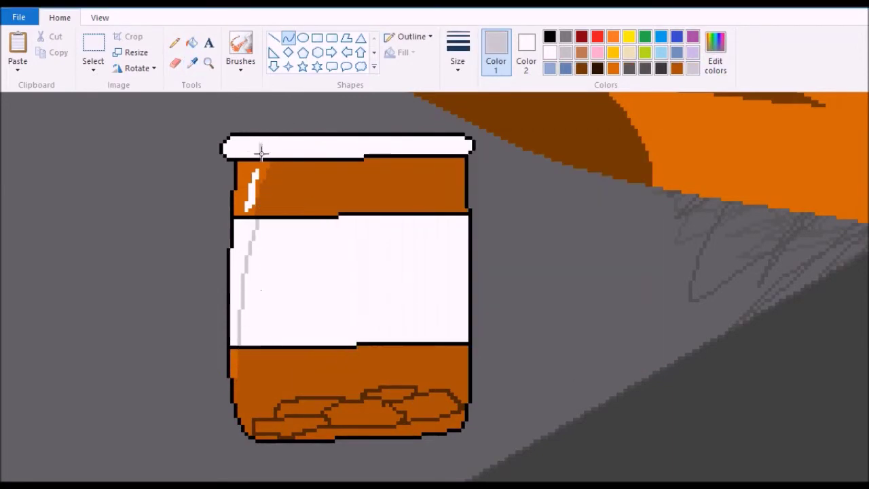
{"action": "left_click", "coordinate": [192, 42]}
{"action": "left_click", "coordinate": [292, 148]}
{"action": "left_click", "coordinate": [339, 278]}
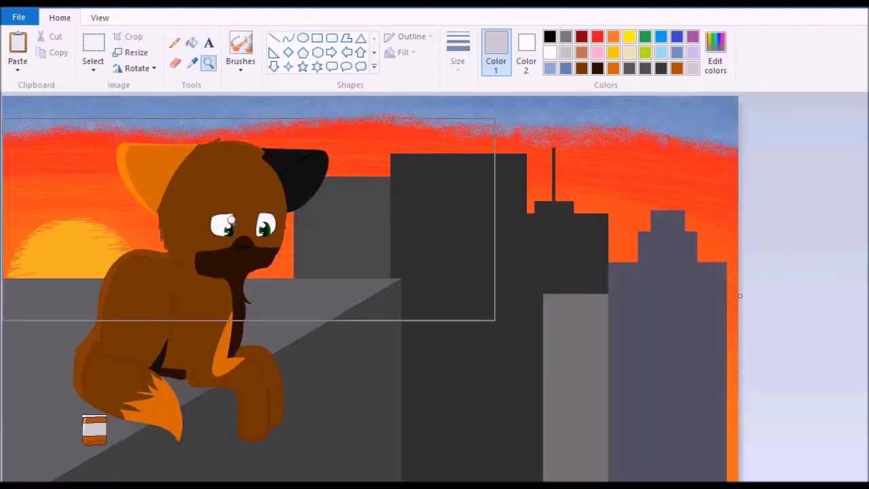
Mix a very pale blue and draw tears along the lower edges of both eyes
{"action": "left_click", "coordinate": [174, 42]}
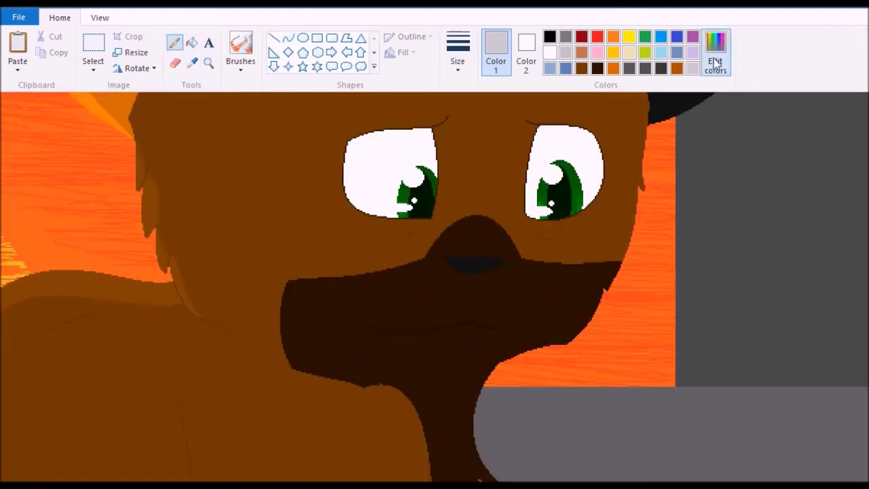
{"action": "left_click", "coordinate": [715, 54]}
{"action": "left_click", "coordinate": [355, 358]}
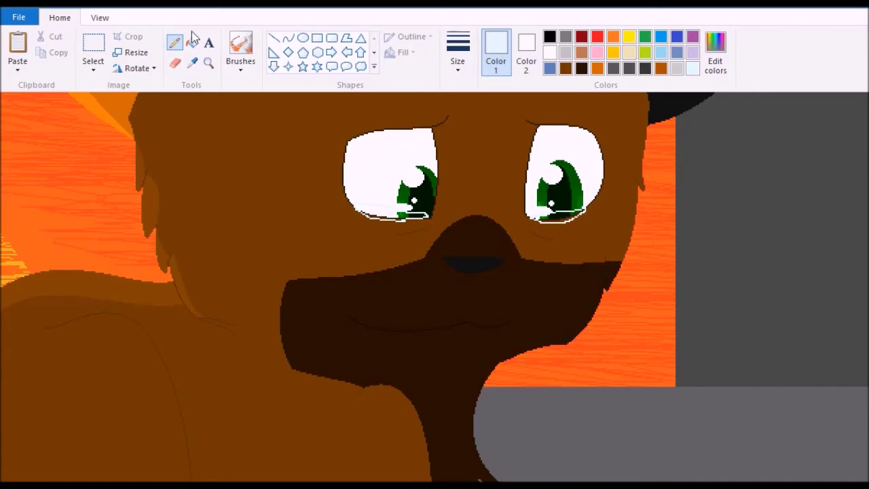
{"action": "left_click", "coordinate": [208, 62]}
{"action": "right_click", "coordinate": [221, 226]}
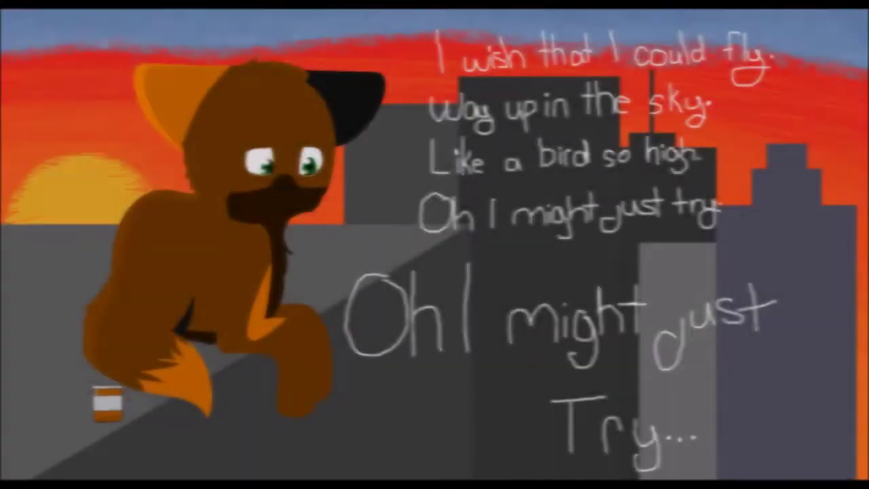